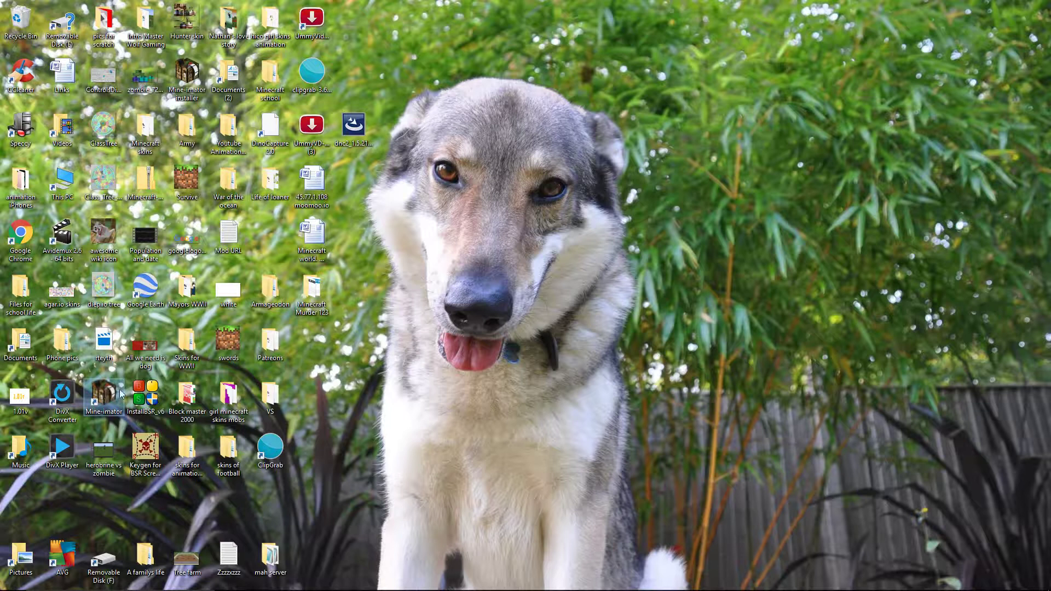
Launch Mine-imator from the desktop and start a new project.
{"action": "left_click", "coordinate": [104, 400]}
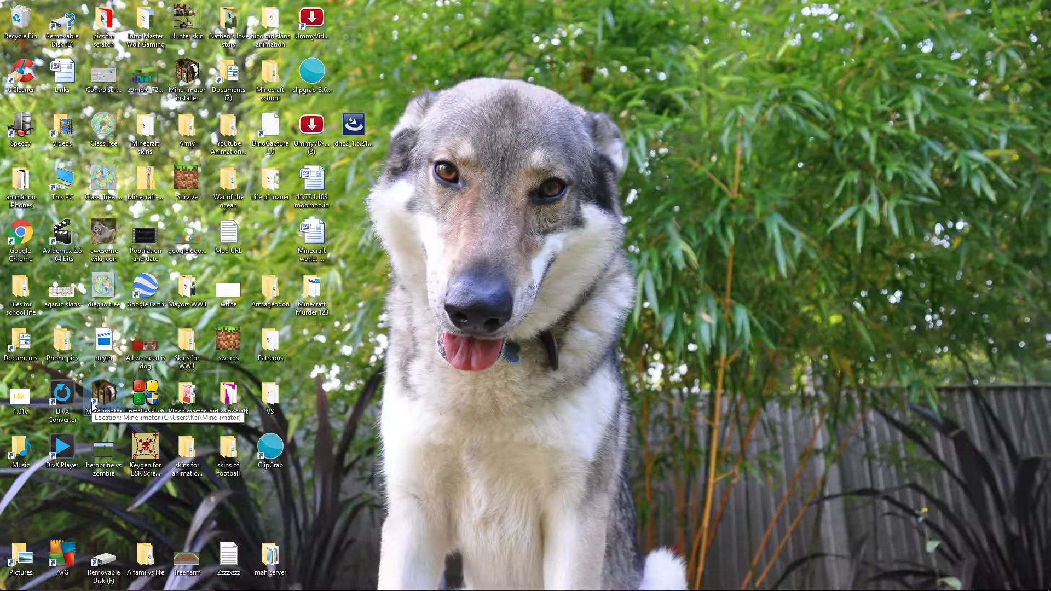
{"action": "double_click", "coordinate": [105, 400]}
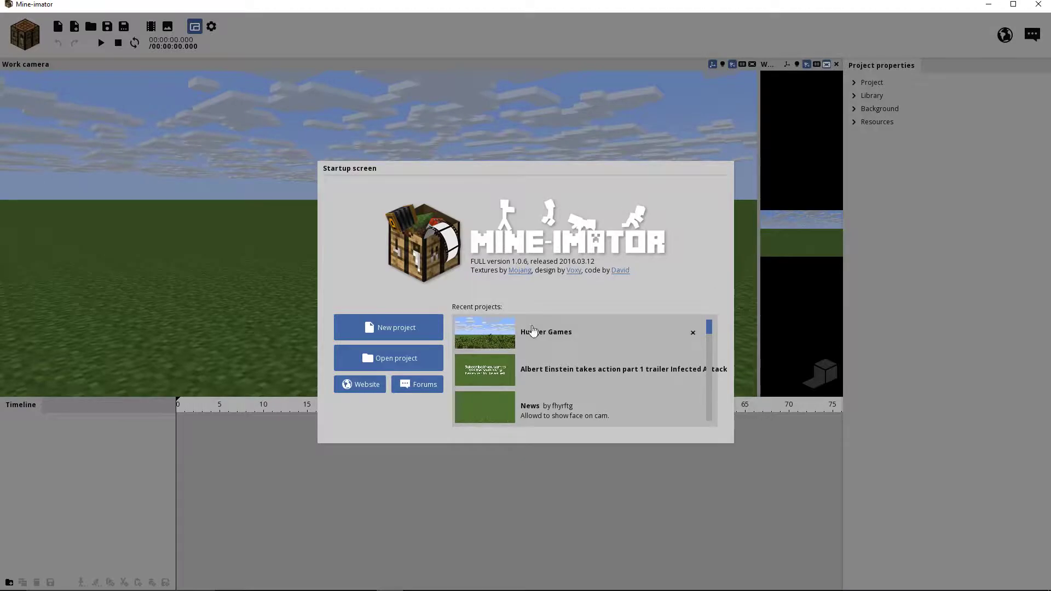
{"action": "left_click", "coordinate": [386, 328]}
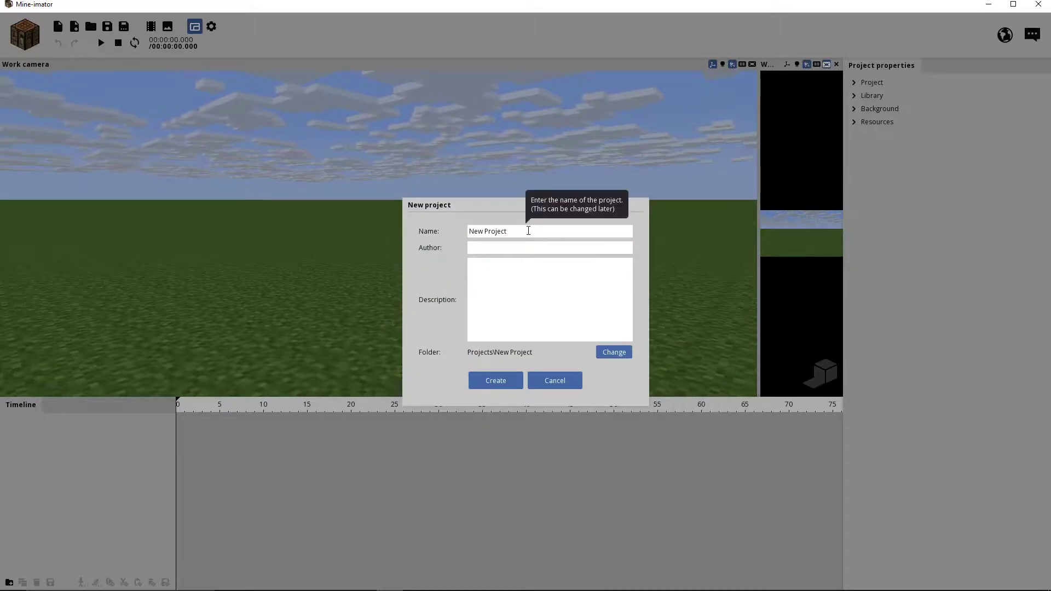
Name the project "Youtube how to to brows and eyes" and create it.
{"action": "left_click", "coordinate": [519, 231]}
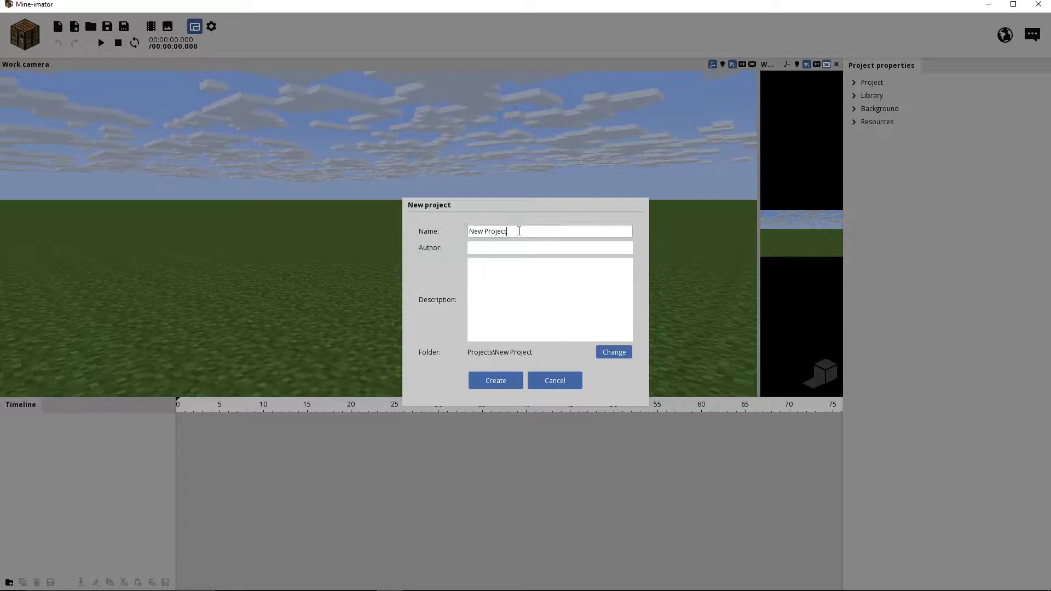
{"action": "double_click", "coordinate": [519, 231]}
{"action": "left_click", "coordinate": [519, 231]}
{"action": "double_click", "coordinate": [519, 231]}
{"action": "left_click", "coordinate": [518, 231]}
{"action": "key", "text": "BackSpace"}
{"action": "key", "text": "BackSpace"}
{"action": "key", "text": "BackSpace"}
{"action": "key", "text": "BackSpace"}
{"action": "key", "text": "BackSpace"}
{"action": "key", "text": "BackSpace"}
{"action": "key", "text": "BackSpace"}
{"action": "key", "text": "BackSpace"}
{"action": "key", "text": "BackSpace"}
{"action": "key", "text": "BackSpace"}
{"action": "key", "text": "BackSpace"}
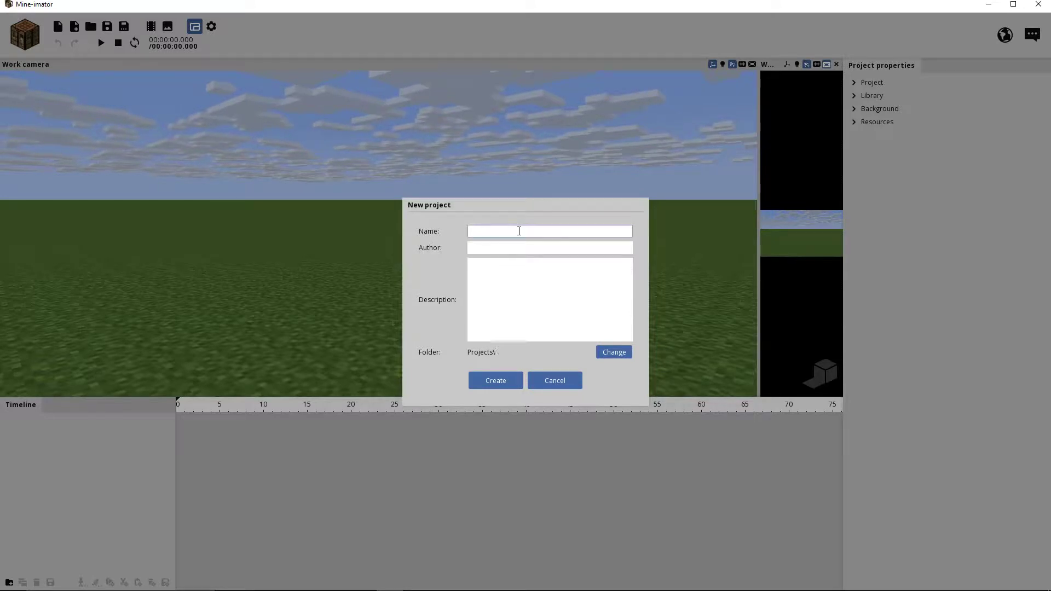
{"action": "type", "text": "yOU"}
{"action": "key", "text": "BackSpace"}
{"action": "key", "text": "BackSpace"}
{"action": "key", "text": "BackSpace"}
{"action": "key", "text": "BackSpace"}
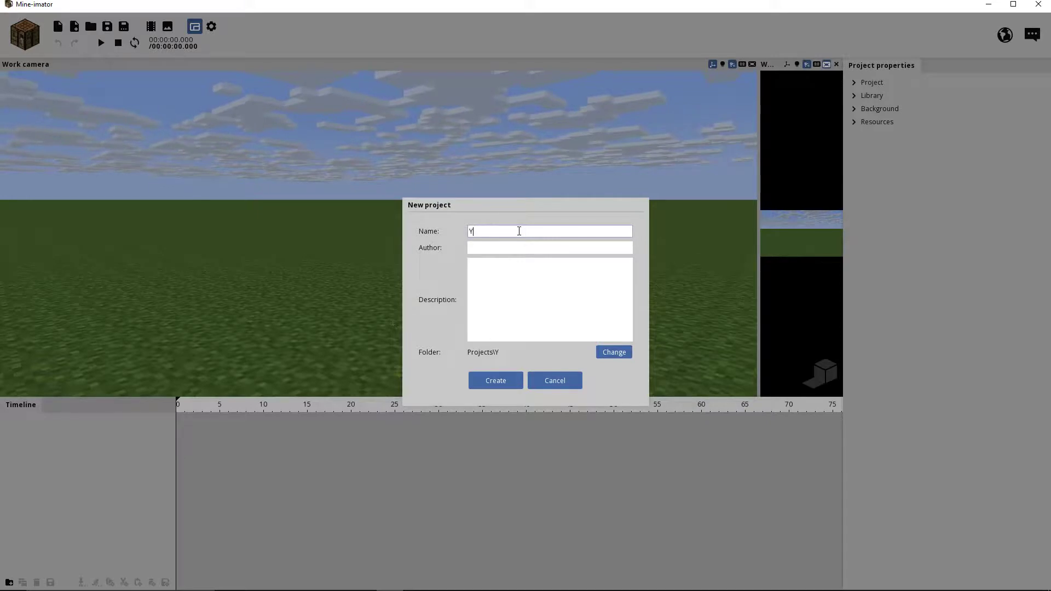
{"action": "type", "text": "Youtube how to"}
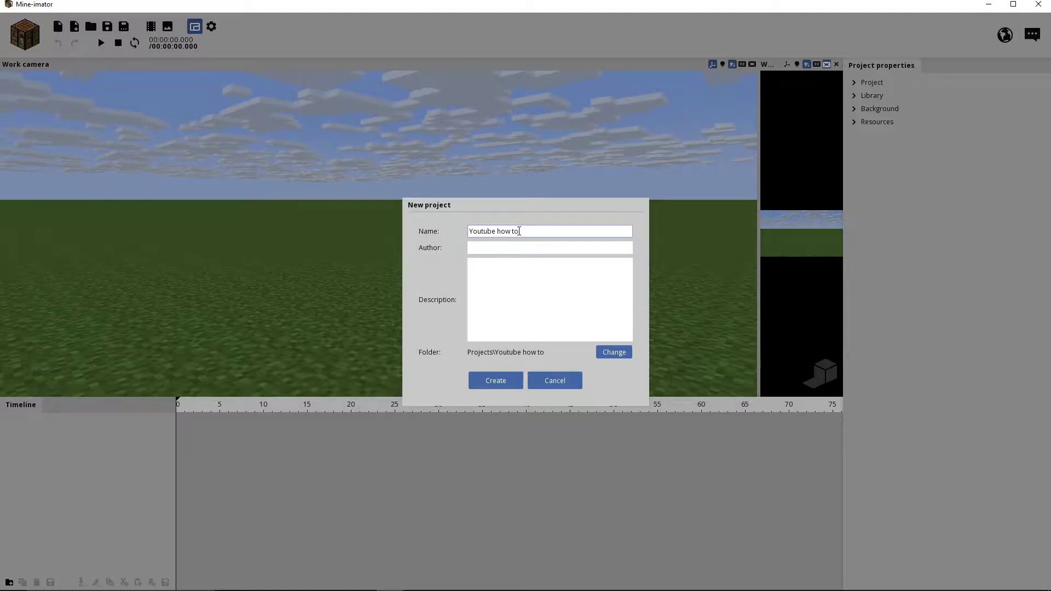
{"action": "type", "text": " to brows and eyes"}
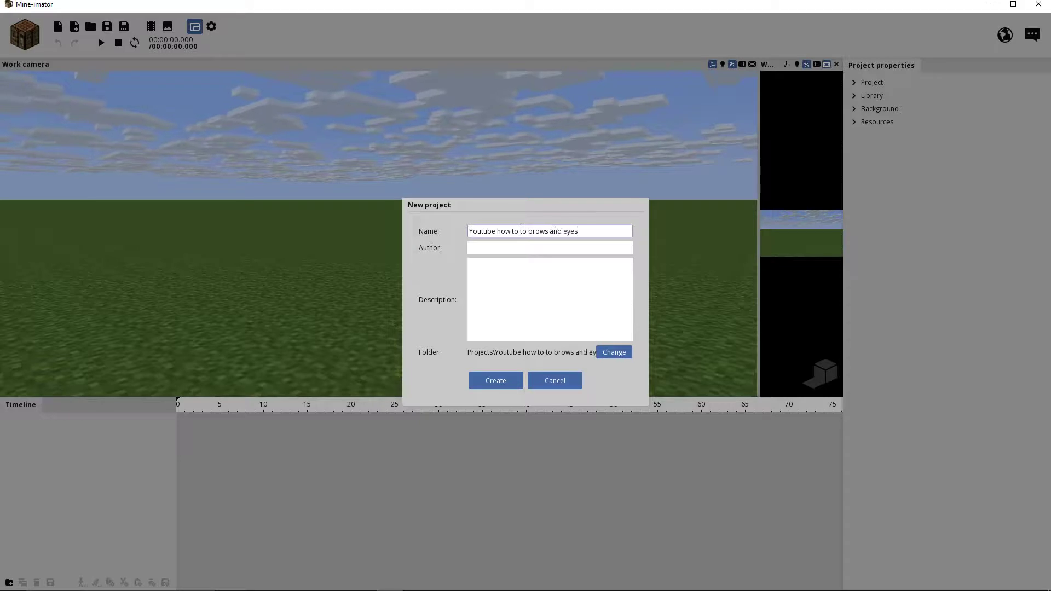
{"action": "left_click", "coordinate": [485, 383]}
{"action": "left_click_drag", "start_coordinate": [425, 308], "coordinate": [499, 285]}
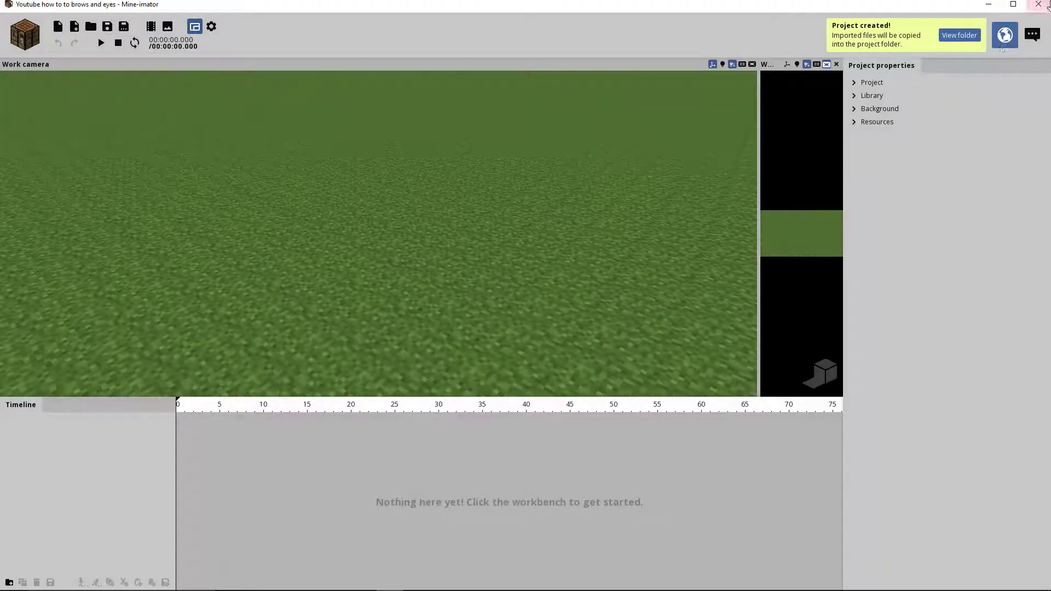
Switch to Chrome, search for "nova skin" in a new tab and open the Nova Skin Minecraft Skin Editor.
{"action": "left_click", "coordinate": [989, 5]}
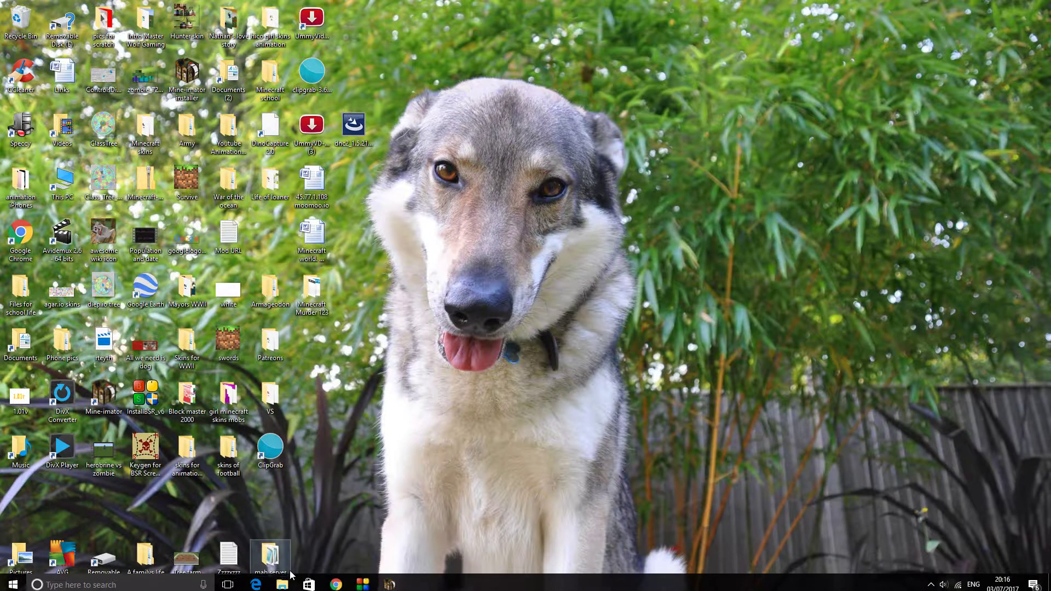
{"action": "left_click", "coordinate": [336, 580]}
{"action": "mouse_move", "coordinate": [362, 189]}
{"action": "left_mouse_down"}
{"action": "mouse_move", "coordinate": [294, 209]}
{"action": "mouse_move", "coordinate": [350, 199]}
{"action": "left_mouse_up"}
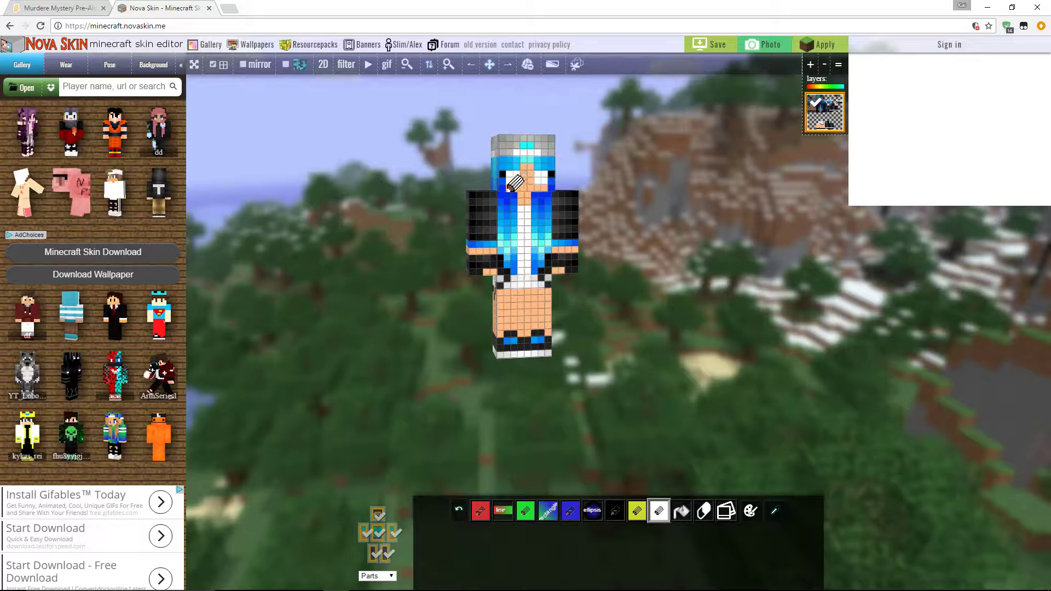
{"action": "left_click", "coordinate": [229, 10]}
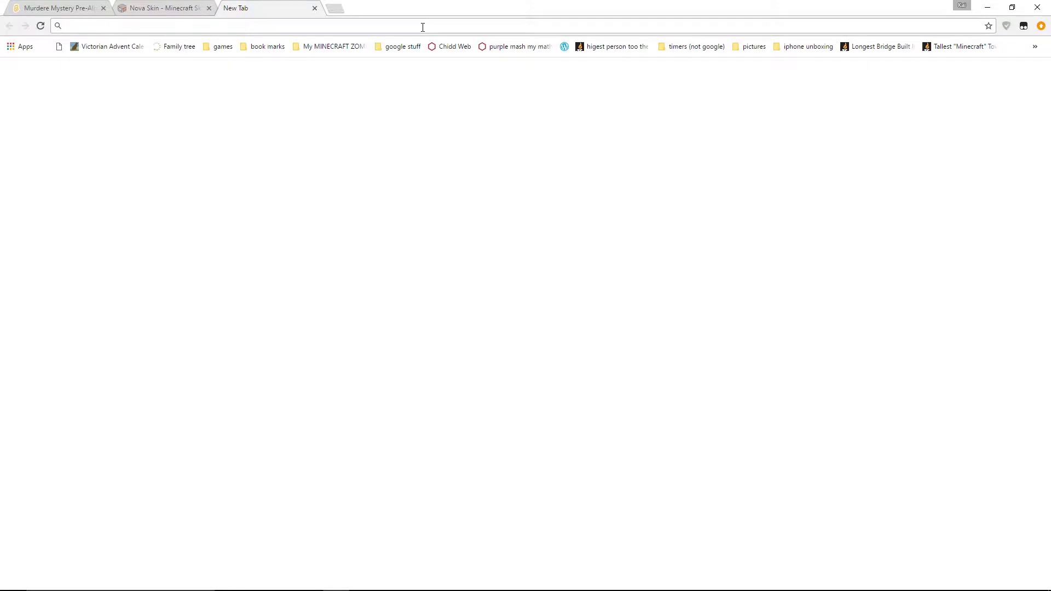
{"action": "type", "text": "nova skin"}
{"action": "key", "text": "Return"}
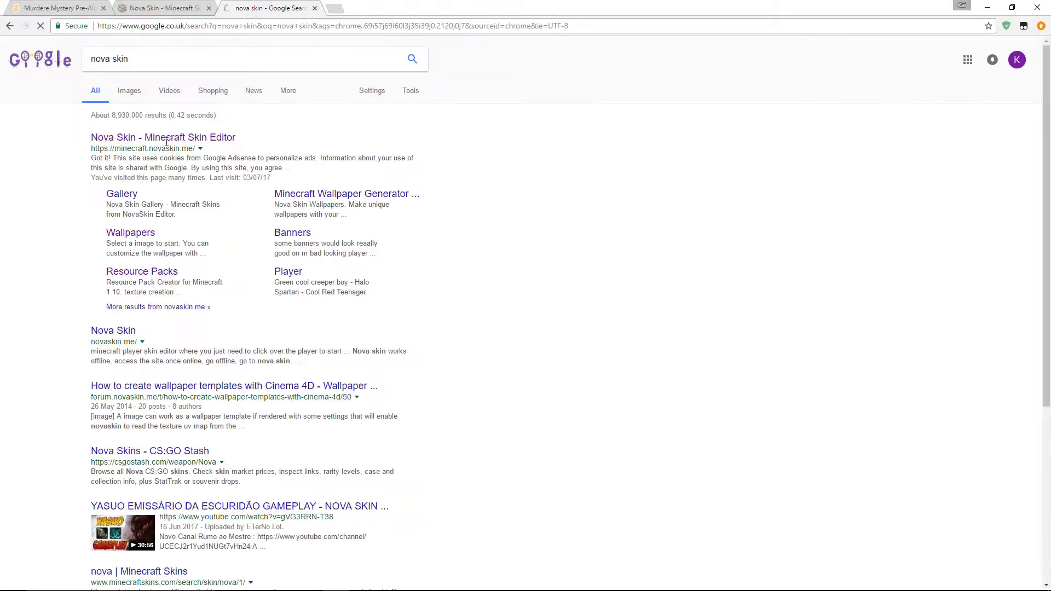
{"action": "left_click", "coordinate": [163, 138]}
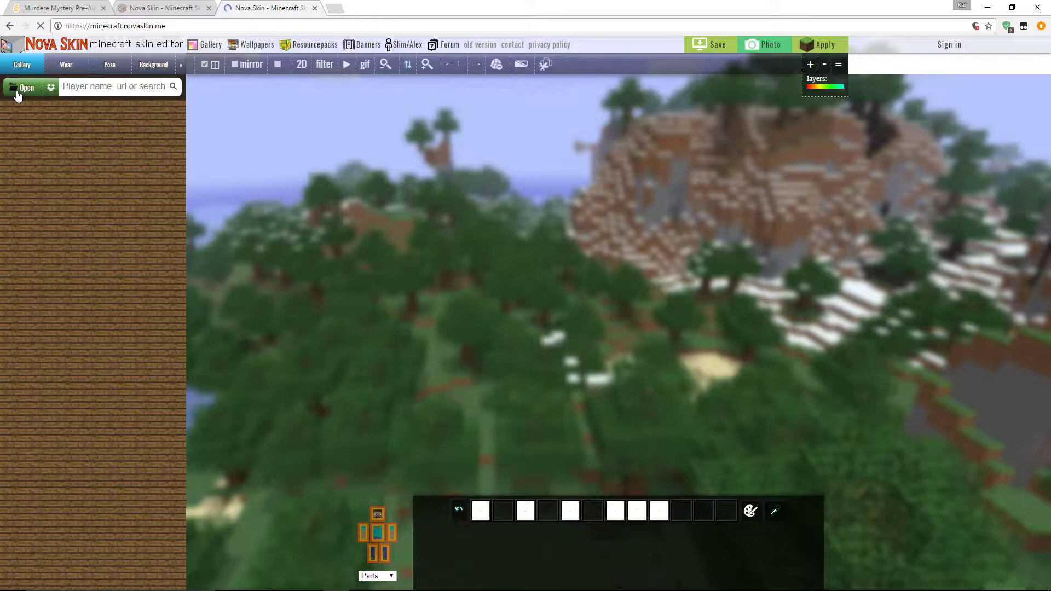
Start opening a skin file and browse to the Grade 4 folder in Desktop > Minecraft school > Primary.
{"action": "left_click", "coordinate": [17, 94]}
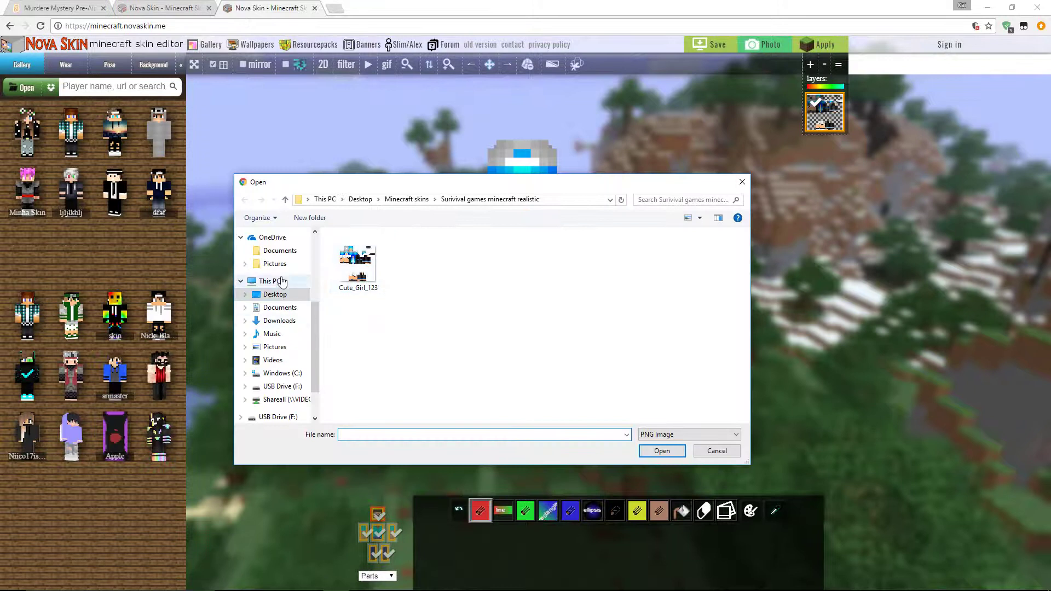
{"action": "left_click", "coordinate": [275, 295]}
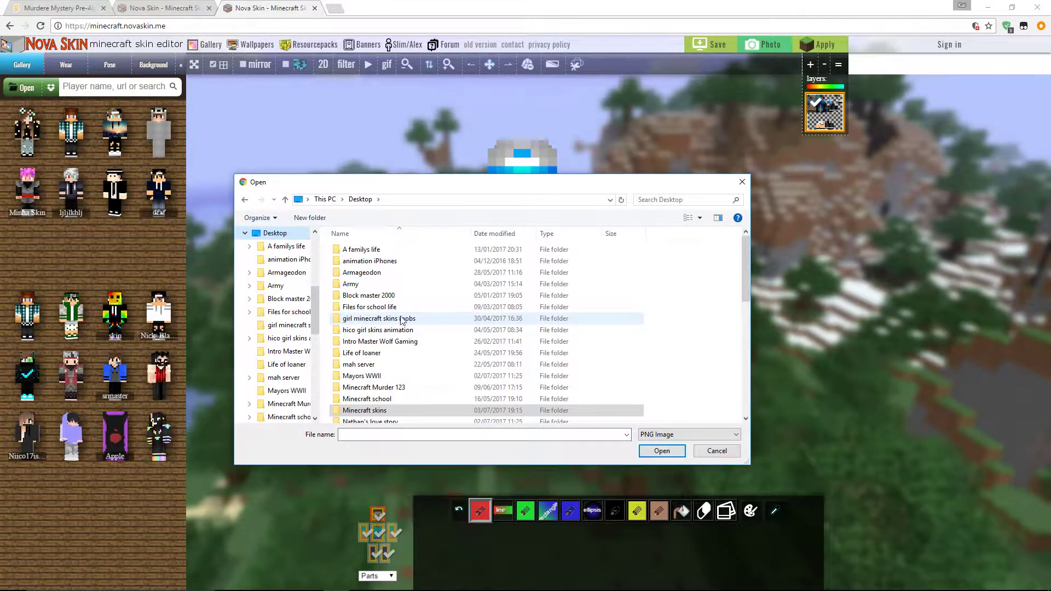
{"action": "scroll", "coordinate": [391, 323], "scroll_direction": "down", "scroll_amount": 1}
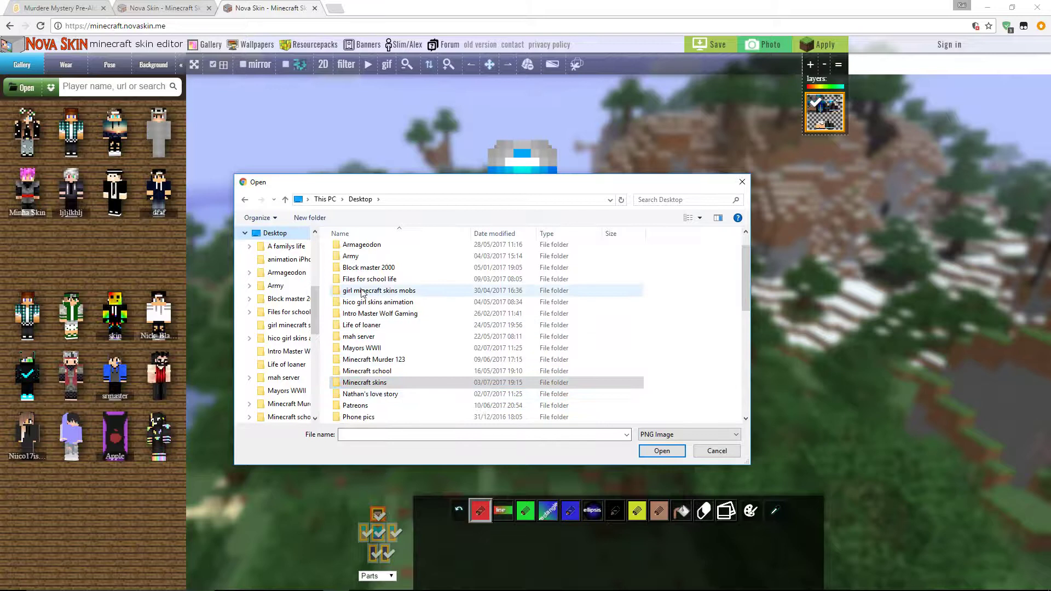
{"action": "scroll", "coordinate": [427, 306], "scroll_direction": "down", "scroll_amount": 2}
{"action": "left_click", "coordinate": [416, 313]}
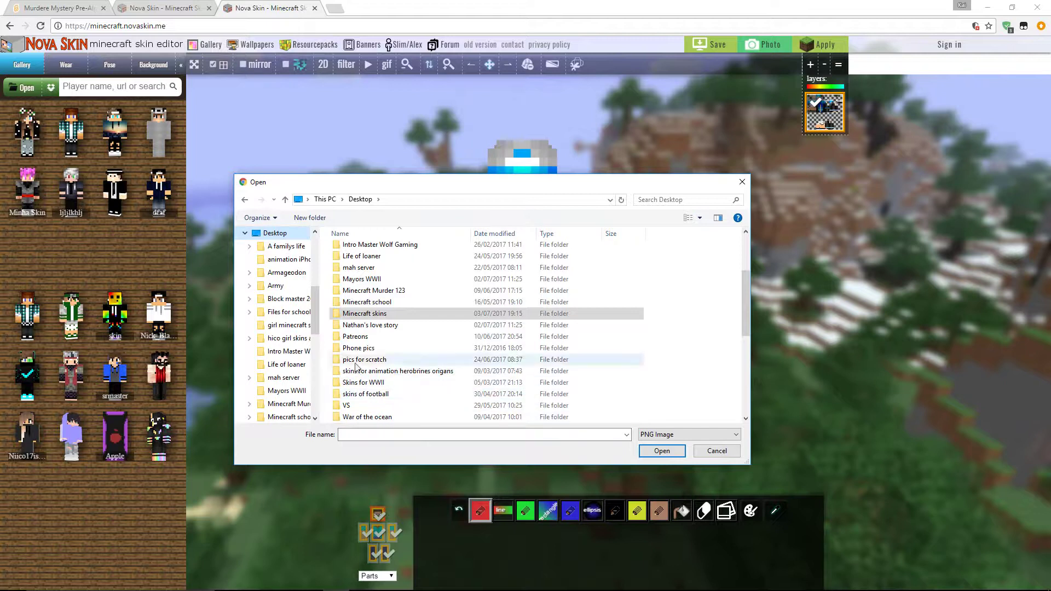
{"action": "left_click", "coordinate": [366, 302]}
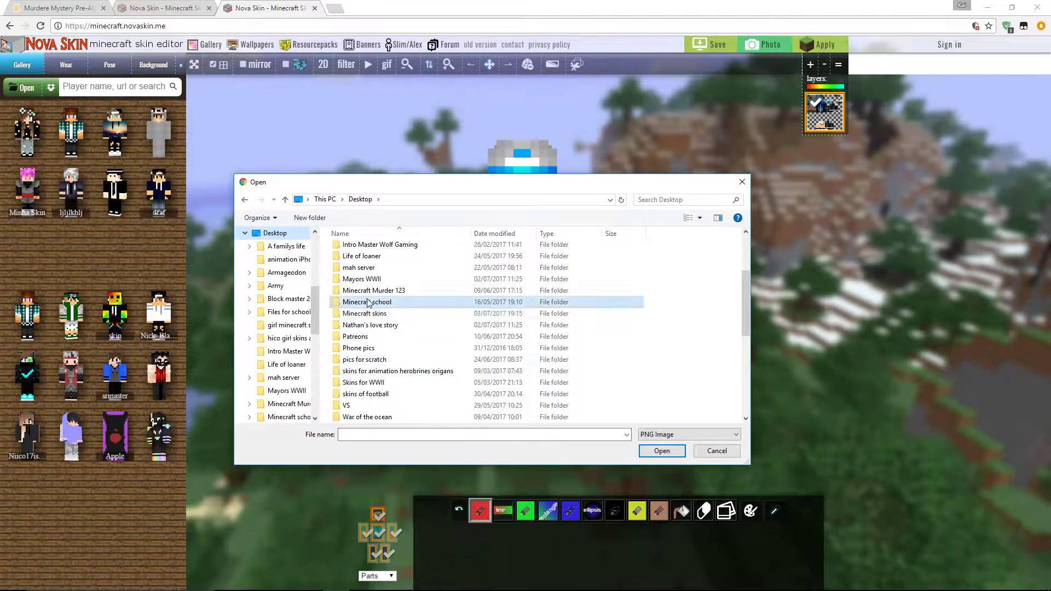
{"action": "double_click", "coordinate": [366, 302]}
{"action": "double_click", "coordinate": [349, 250]}
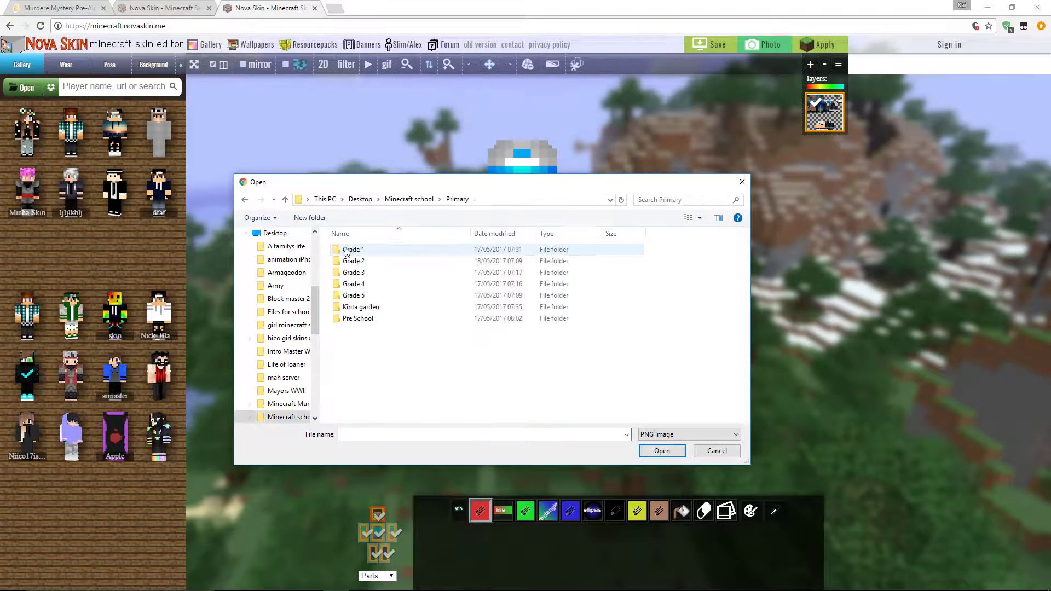
{"action": "double_click", "coordinate": [369, 284]}
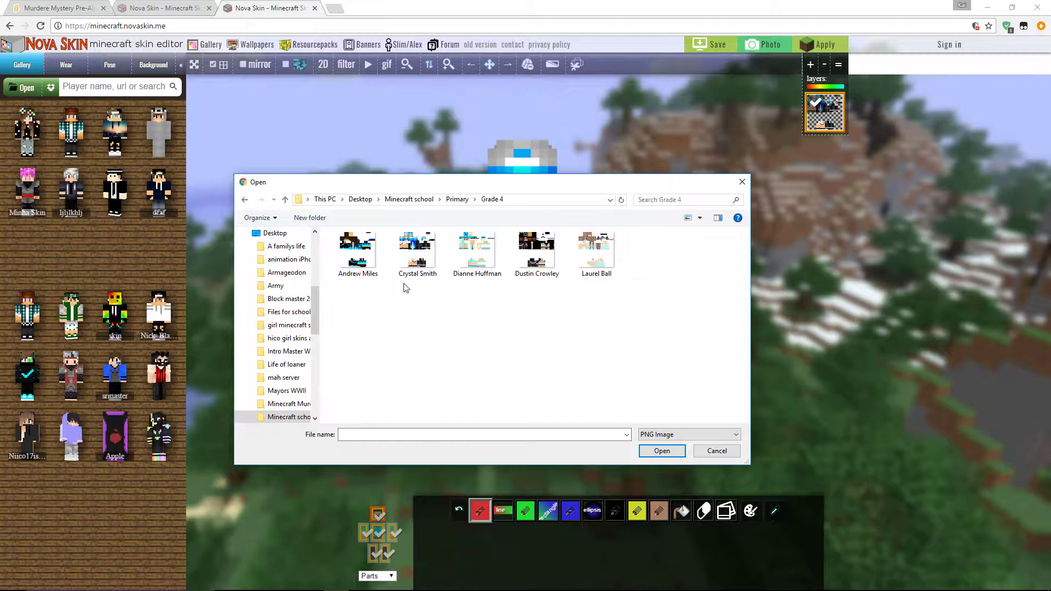
Load the blue-haired girl's skin image into the editor and hide the outer layer of its head.
{"action": "left_click", "coordinate": [412, 252]}
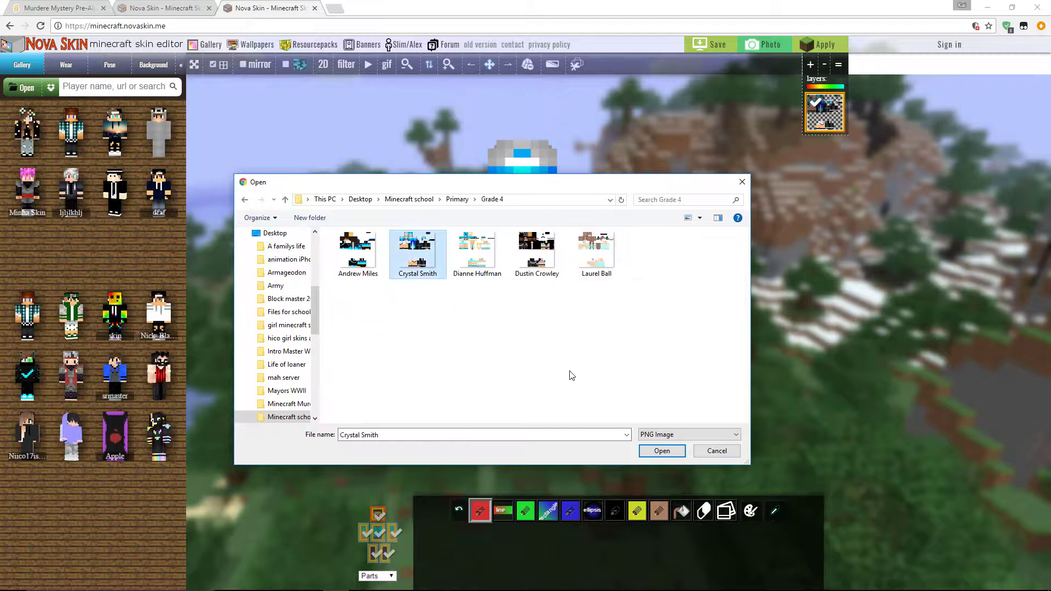
{"action": "left_click", "coordinate": [661, 452]}
{"action": "left_click", "coordinate": [416, 253]}
{"action": "left_click", "coordinate": [682, 456]}
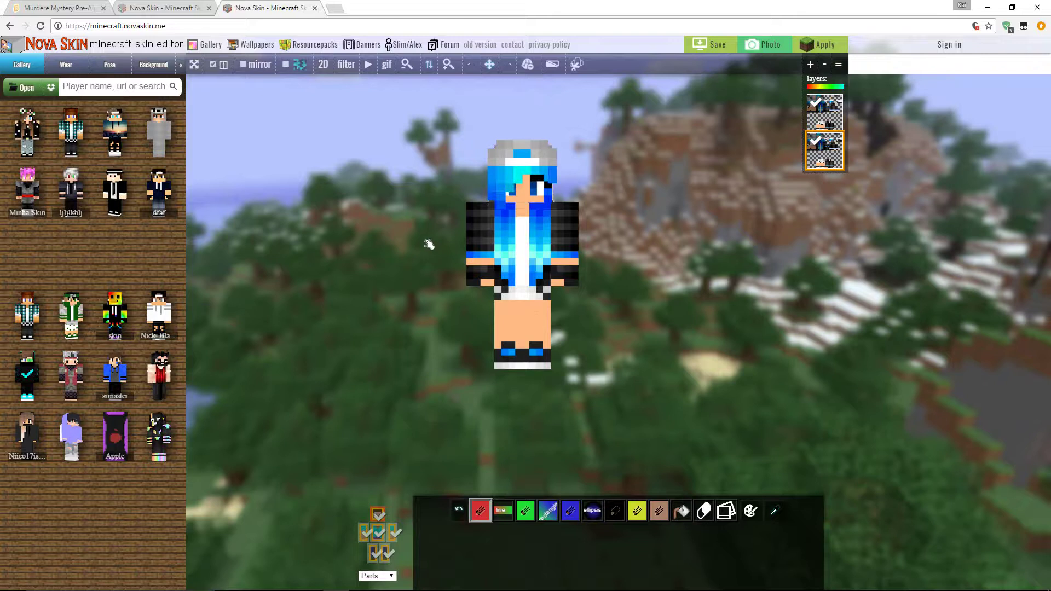
{"action": "left_click", "coordinate": [376, 517]}
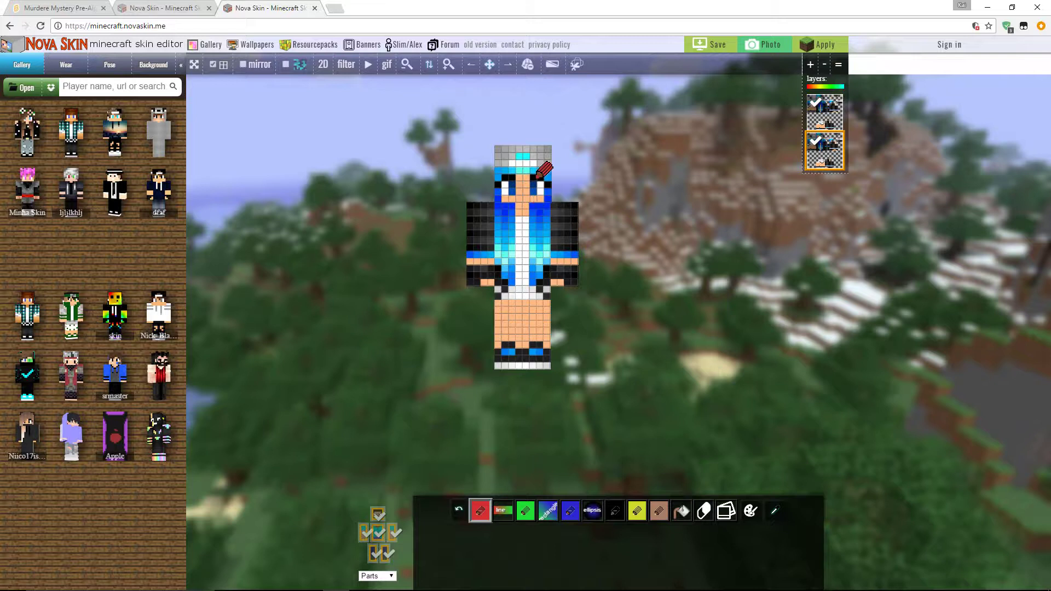
Switch to Mine-imator, start adding a Human character and browse to the Desktop folder for its skin.
{"action": "left_click", "coordinate": [389, 581]}
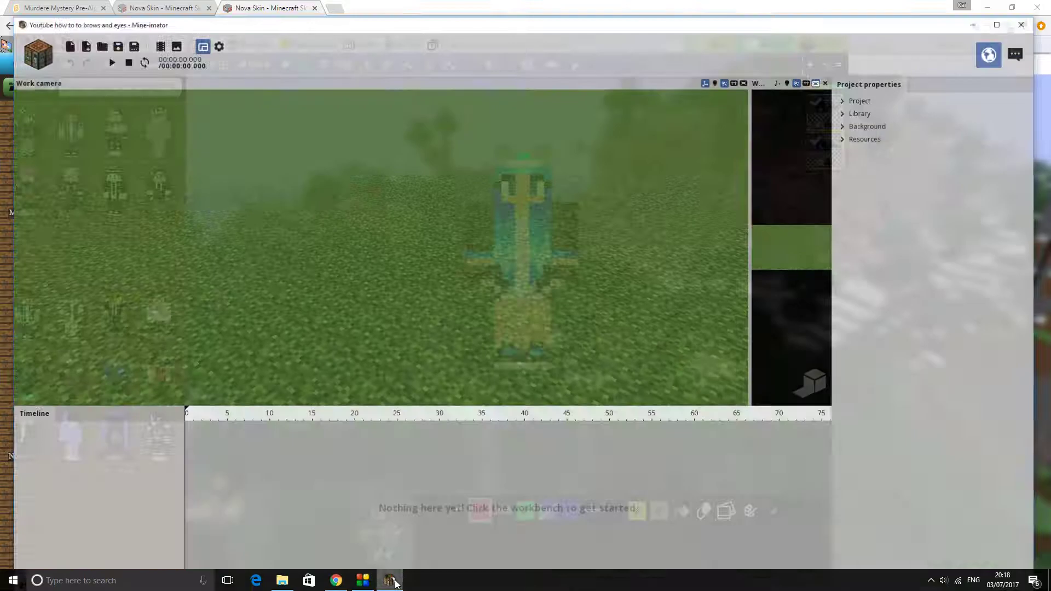
{"action": "left_click", "coordinate": [25, 34]}
{"action": "left_click", "coordinate": [26, 79]}
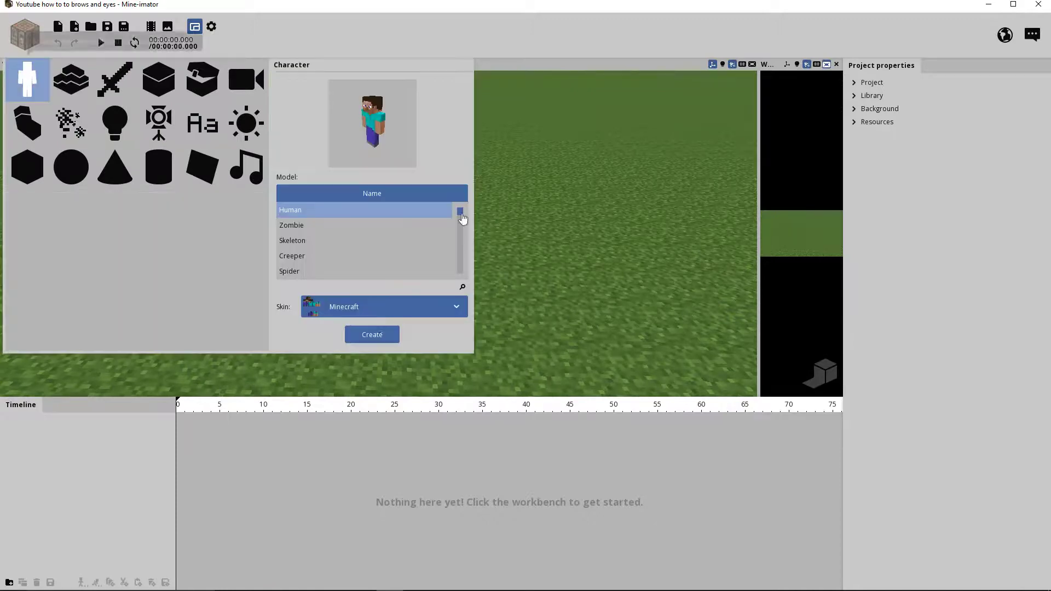
{"action": "left_click", "coordinate": [373, 312]}
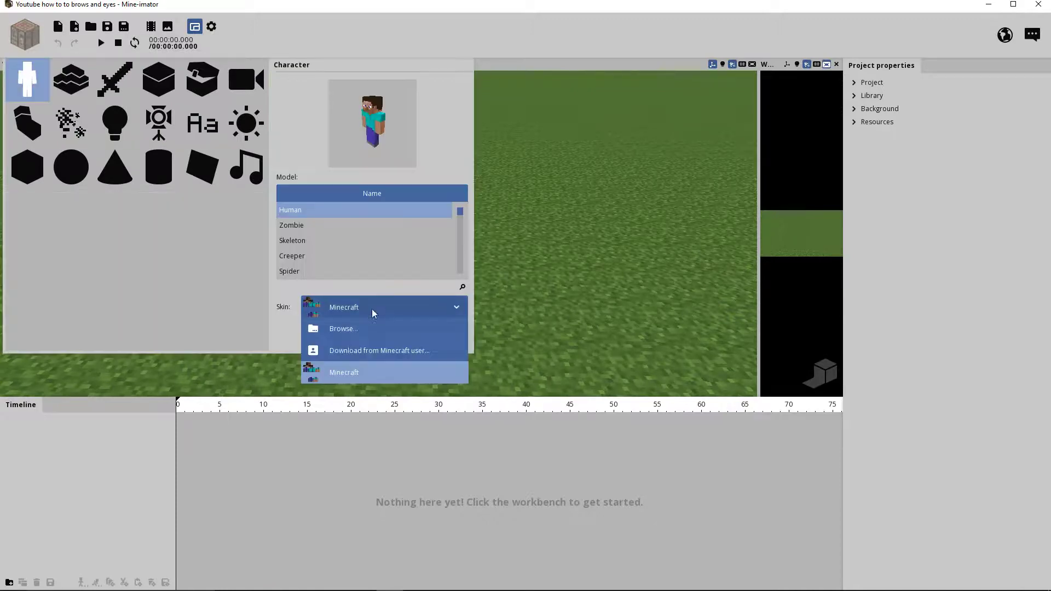
{"action": "left_click", "coordinate": [329, 331]}
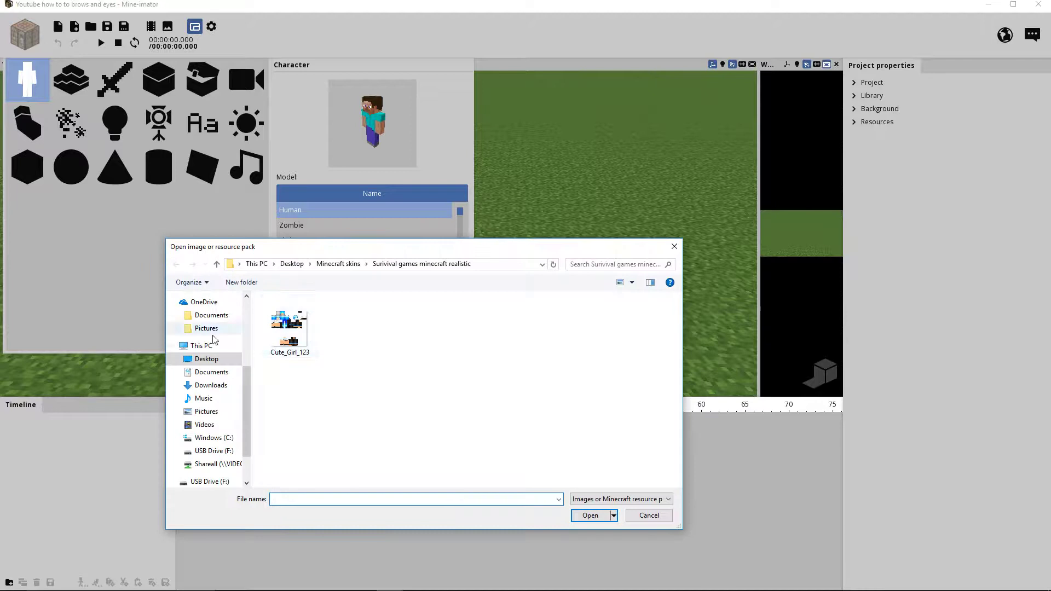
{"action": "left_click", "coordinate": [217, 265]}
{"action": "left_click", "coordinate": [217, 265]}
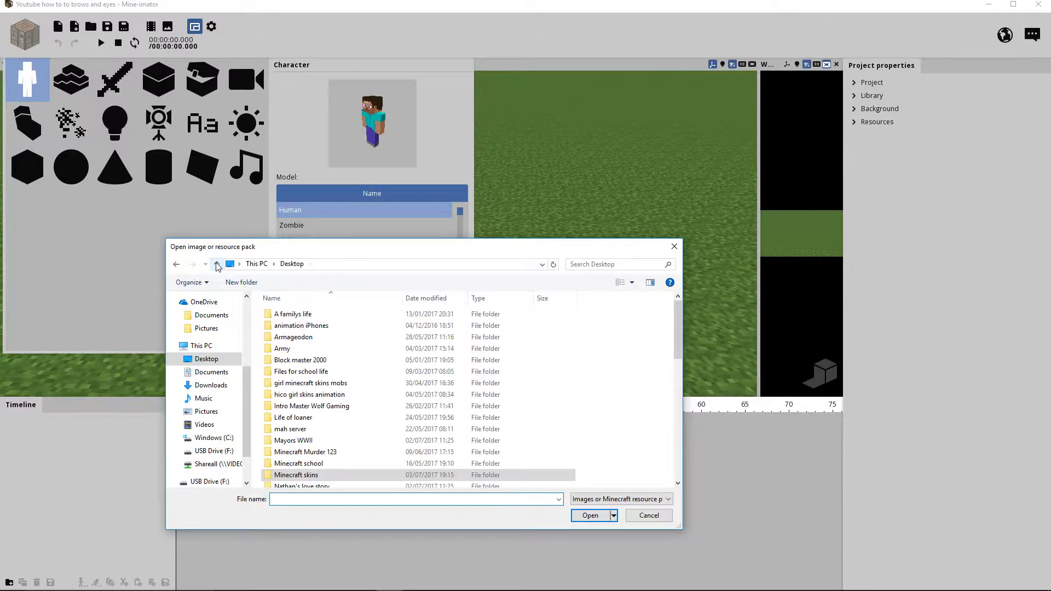
{"action": "left_click", "coordinate": [308, 465]}
{"action": "double_click", "coordinate": [308, 465]}
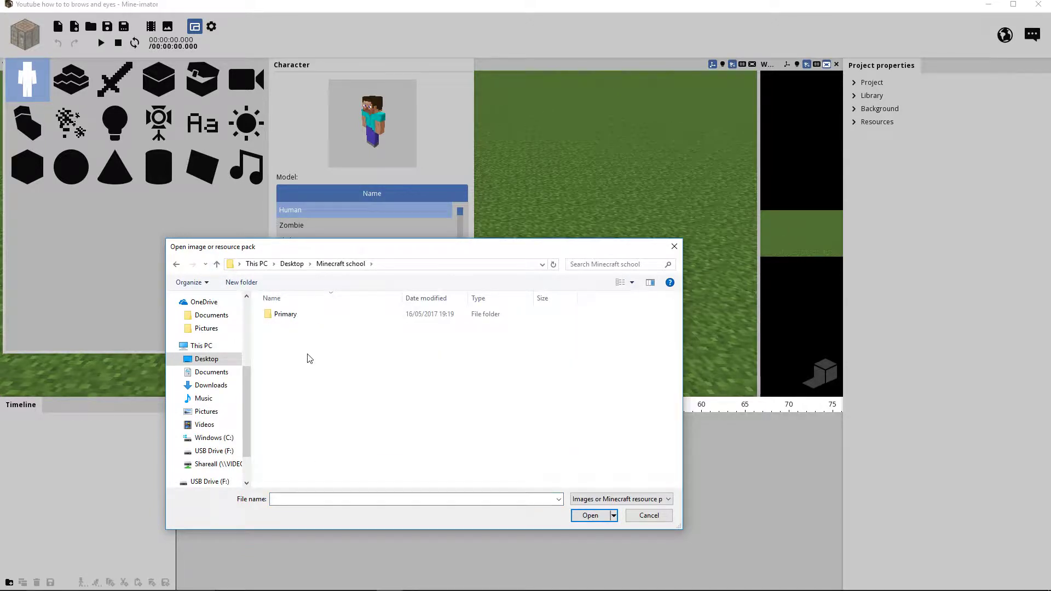
{"action": "left_click", "coordinate": [217, 265]}
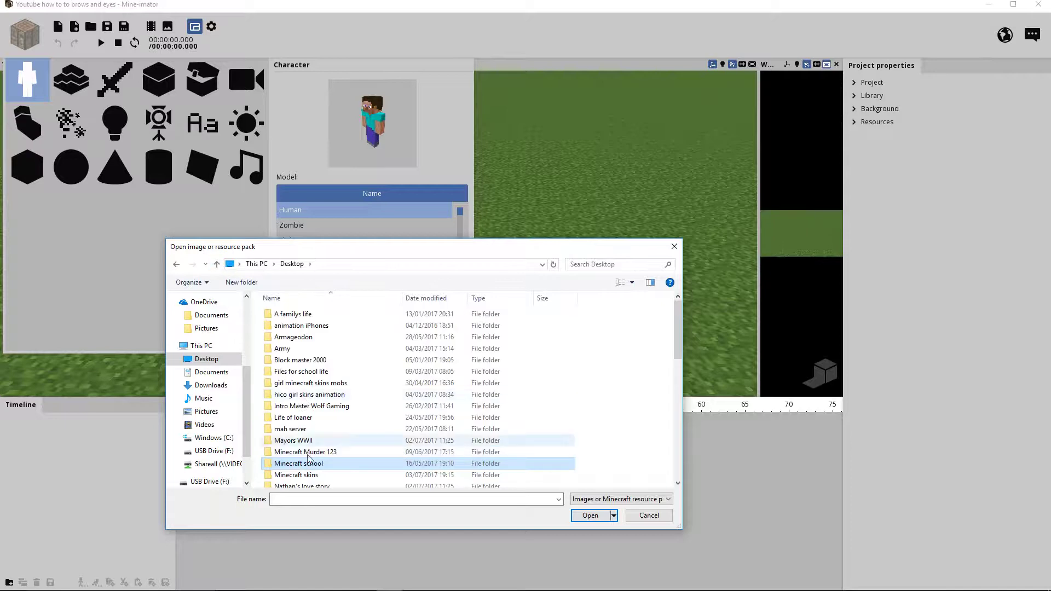
Create the Human character with the Cute_Girl_123 skin from Minecraft skins > Surivival games minecraft realistic.
{"action": "double_click", "coordinate": [328, 475]}
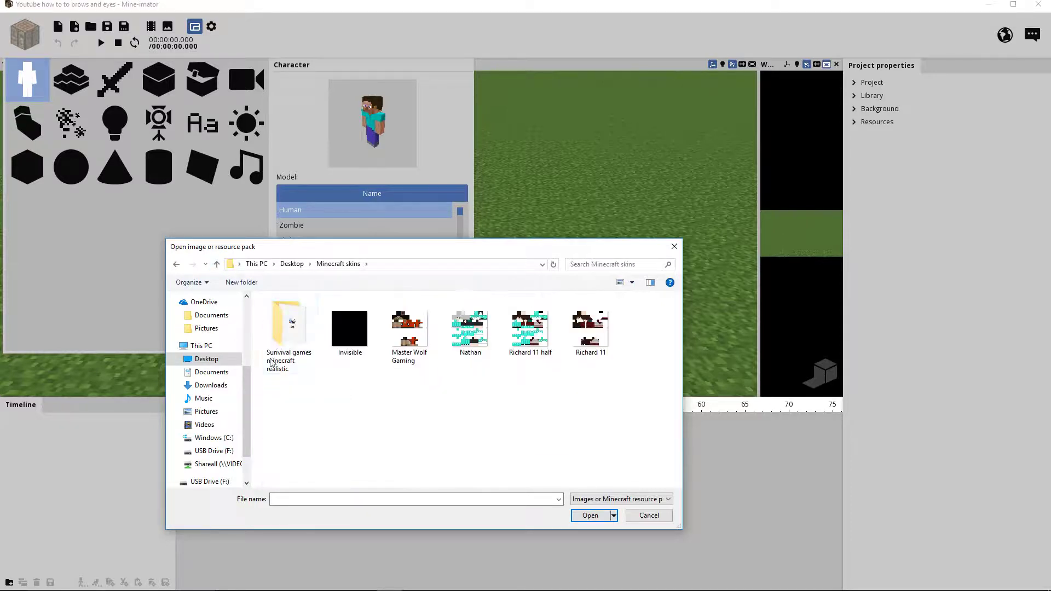
{"action": "double_click", "coordinate": [295, 341]}
{"action": "left_click", "coordinate": [302, 338]}
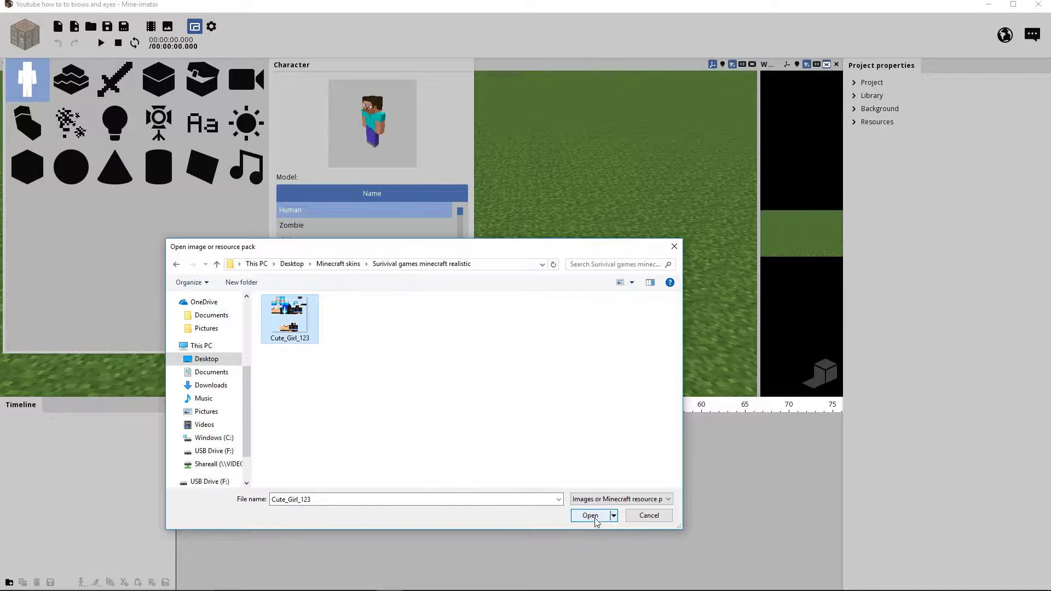
{"action": "left_click", "coordinate": [590, 515]}
{"action": "left_click", "coordinate": [378, 336]}
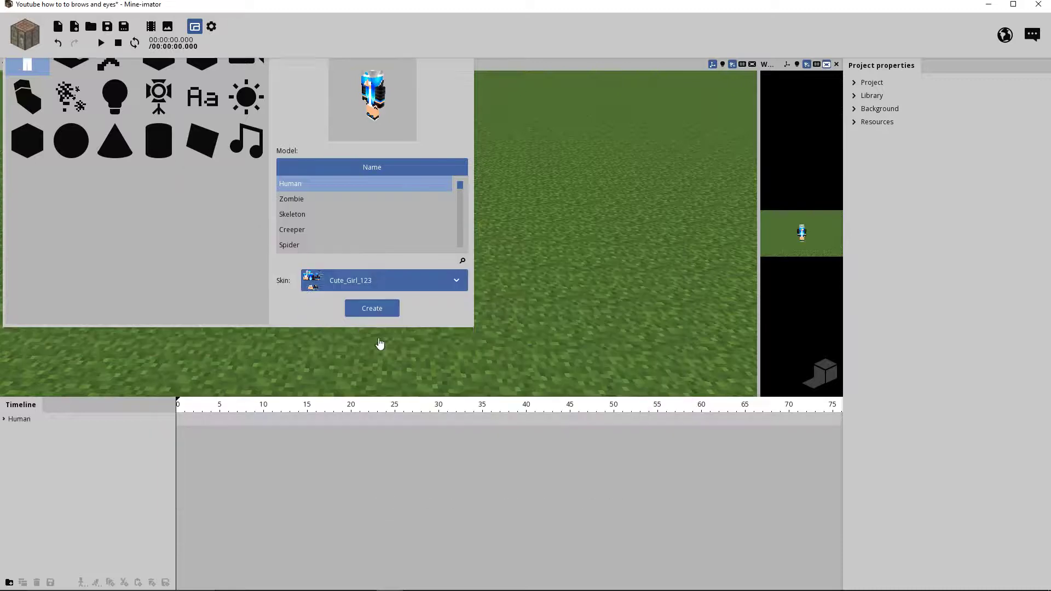
{"action": "mouse_move", "coordinate": [442, 335]}
{"action": "left_mouse_down"}
{"action": "mouse_move", "coordinate": [442, 246]}
{"action": "mouse_move", "coordinate": [442, 331]}
{"action": "left_mouse_up"}
{"action": "scroll", "coordinate": [377, 229], "scroll_direction": "up", "scroll_amount": 4}
{"action": "left_click_drag", "start_coordinate": [328, 164], "coordinate": [307, 165]}
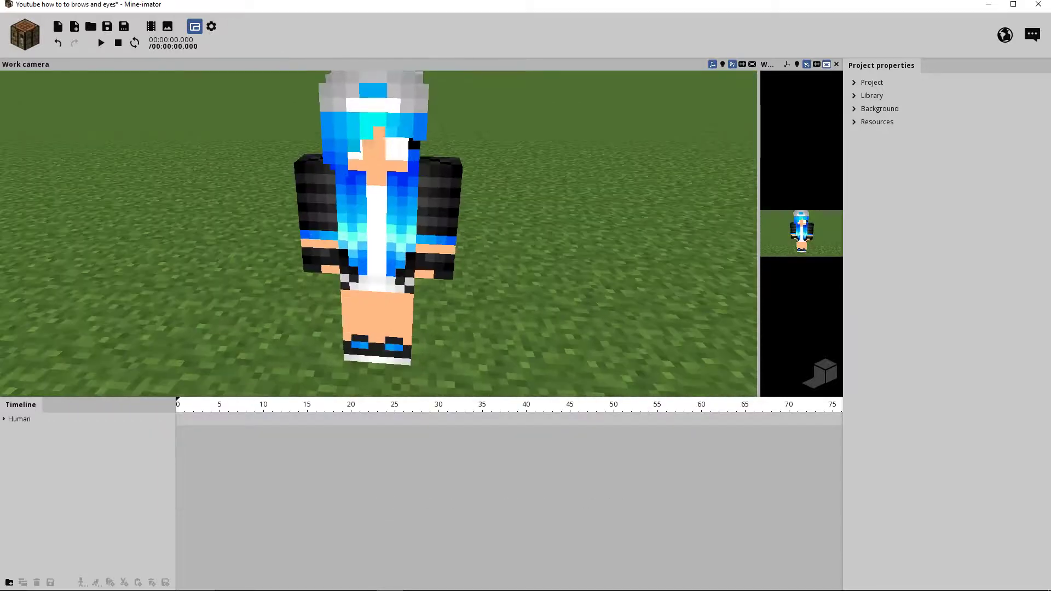
Rotate the Human's Hat part to about -116.5° on X, away from the face, and save the project.
{"action": "left_click", "coordinate": [3, 420]}
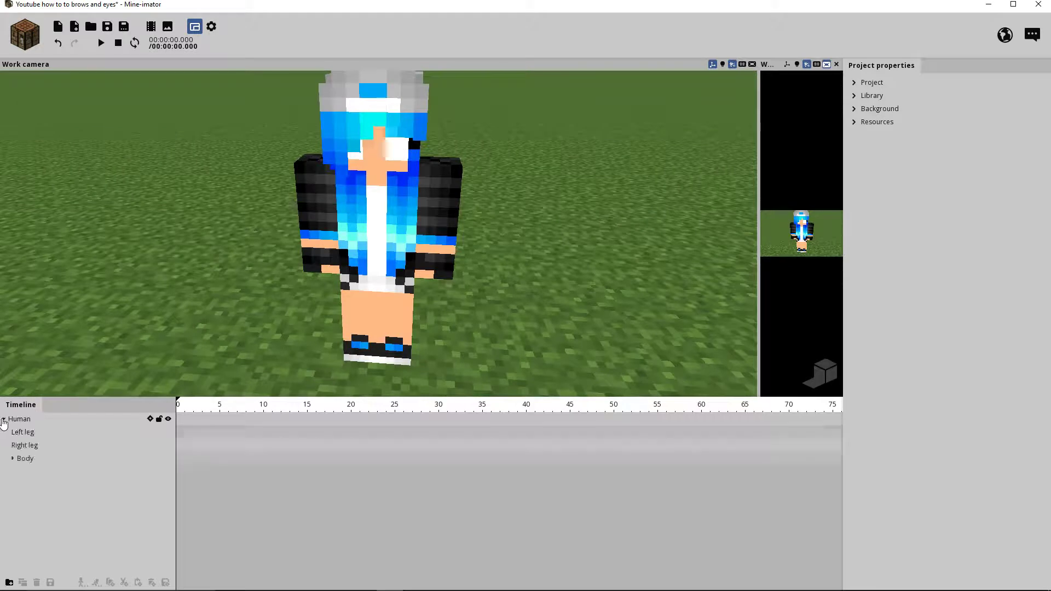
{"action": "left_click", "coordinate": [12, 458]}
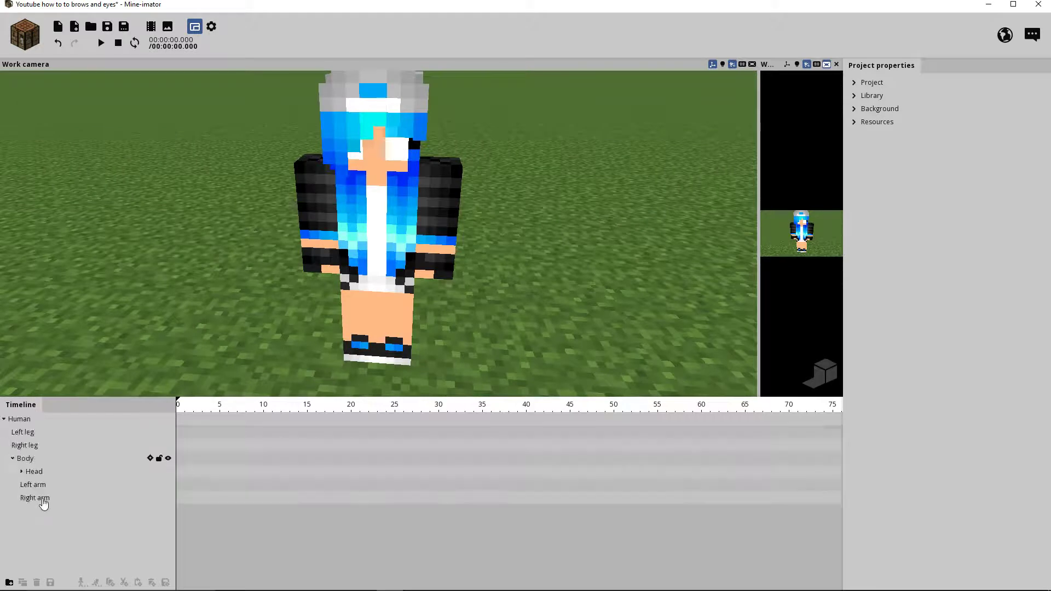
{"action": "left_click", "coordinate": [34, 473]}
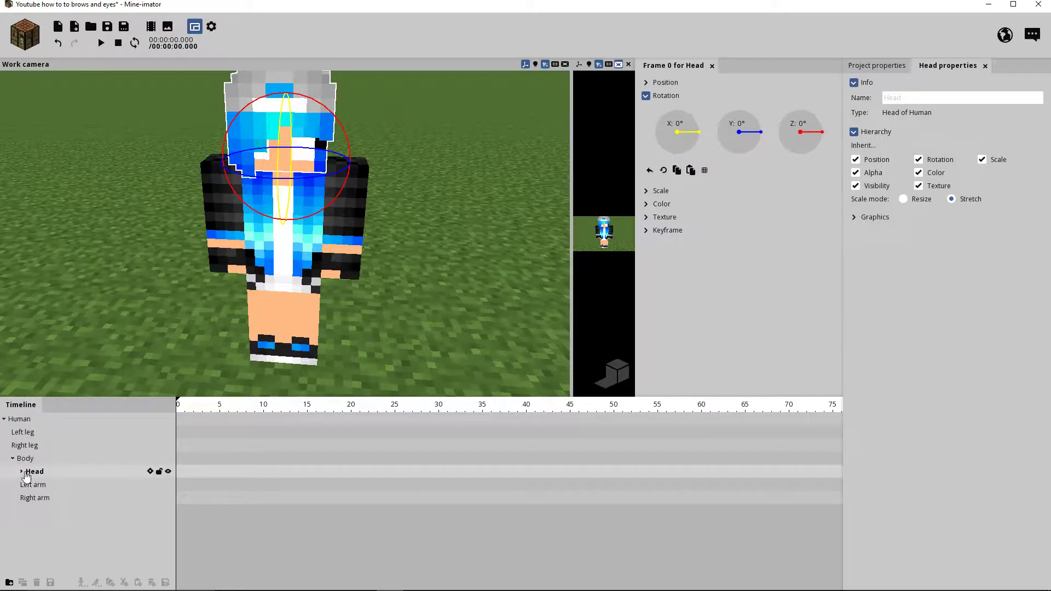
{"action": "left_click", "coordinate": [21, 472]}
{"action": "left_click", "coordinate": [31, 485]}
{"action": "left_click_drag", "start_coordinate": [119, 265], "coordinate": [27, 372]}
{"action": "left_click_drag", "start_coordinate": [293, 125], "coordinate": [328, 93]}
{"action": "scroll", "coordinate": [294, 124], "scroll_direction": "down", "scroll_amount": 3}
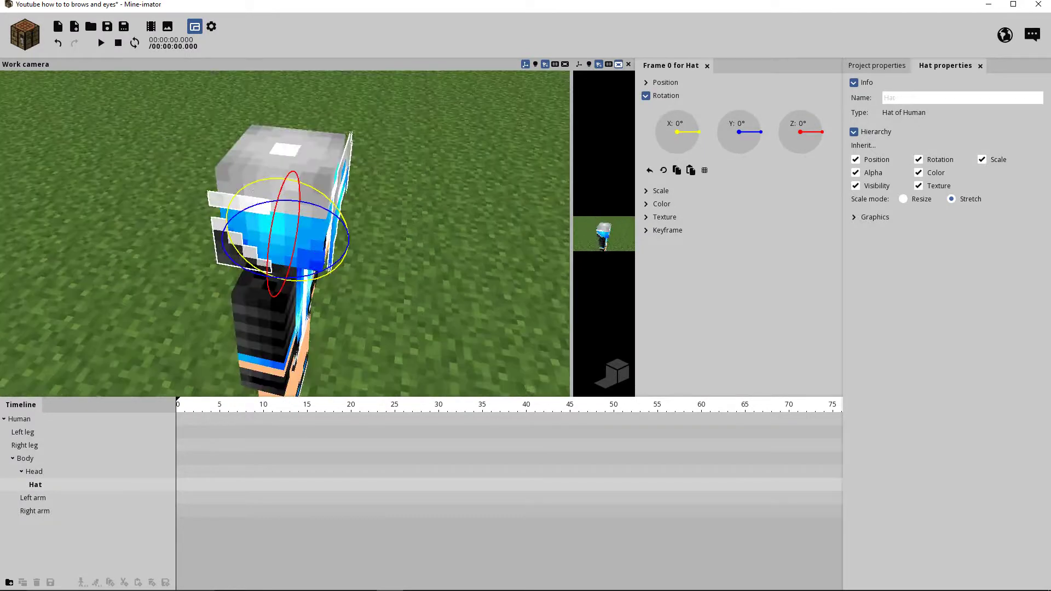
{"action": "left_click_drag", "start_coordinate": [236, 187], "coordinate": [224, 375]}
{"action": "left_click_drag", "start_coordinate": [487, 230], "coordinate": [362, 175]}
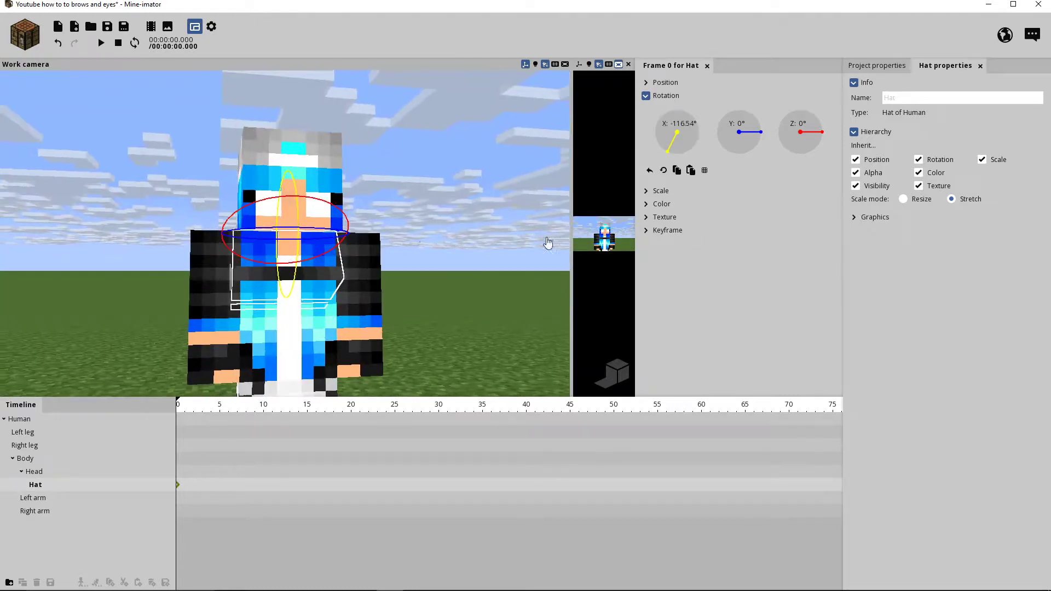
{"action": "left_click", "coordinate": [520, 237]}
{"action": "middle_click_drag", "start_coordinate": [572, 230], "coordinate": [572, 230]}
{"action": "left_click", "coordinate": [107, 27]}
Create a new timeline folder and name it "Left eye".
{"action": "left_click", "coordinate": [24, 34]}
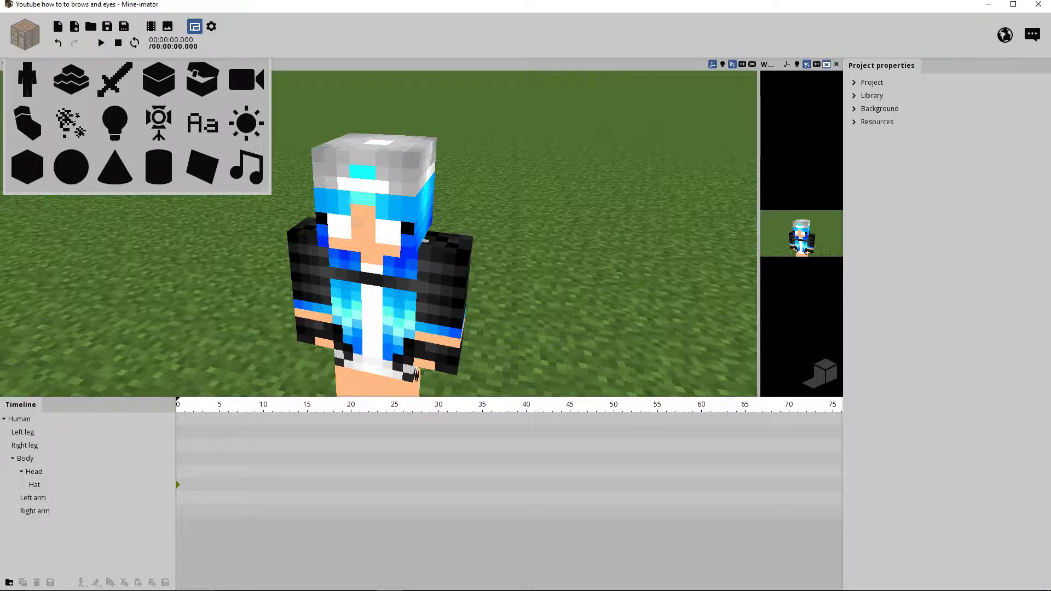
{"action": "left_click", "coordinate": [10, 582]}
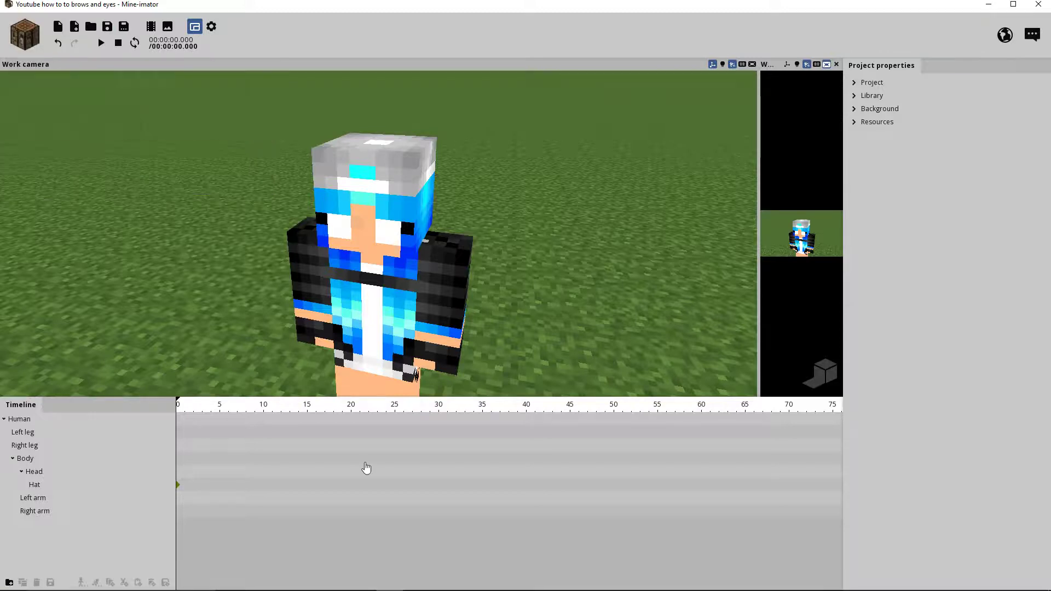
{"action": "left_click", "coordinate": [9, 582]}
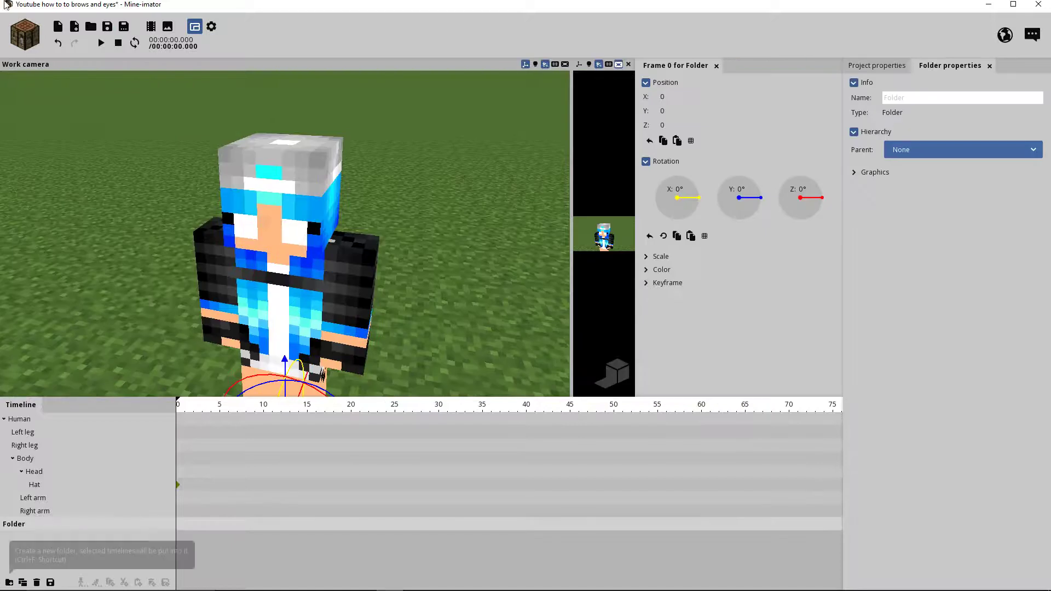
{"action": "left_click", "coordinate": [931, 101]}
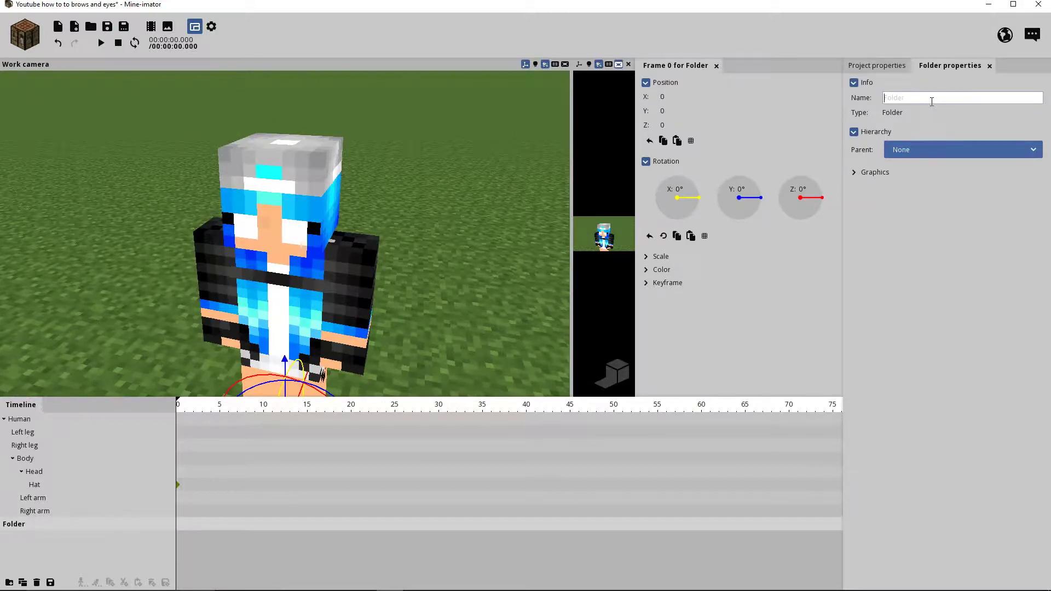
{"action": "type", "text": "Left "}
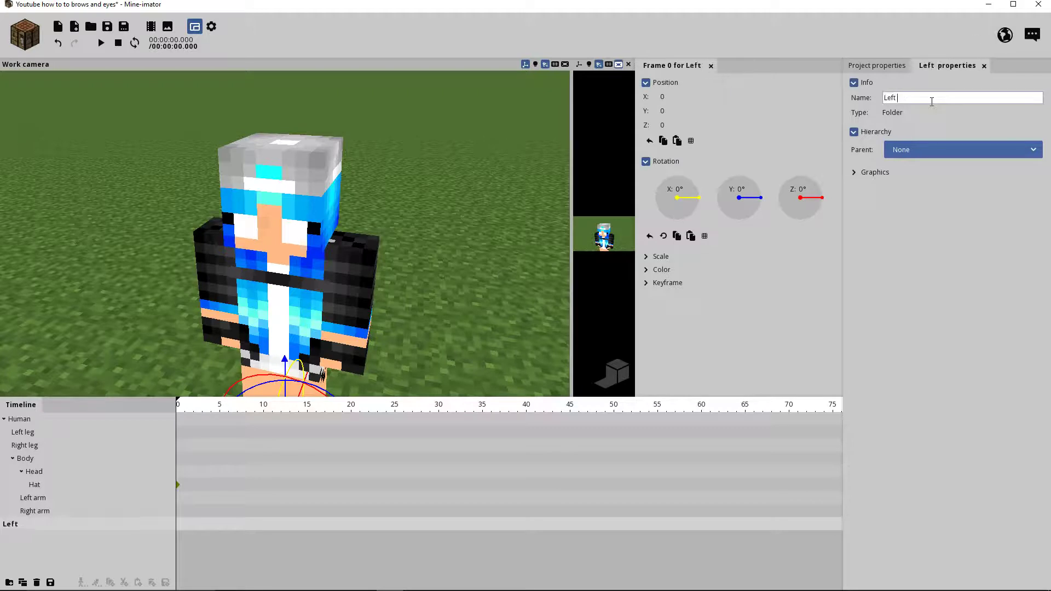
{"action": "type", "text": "eye"}
{"action": "left_click", "coordinate": [936, 239]}
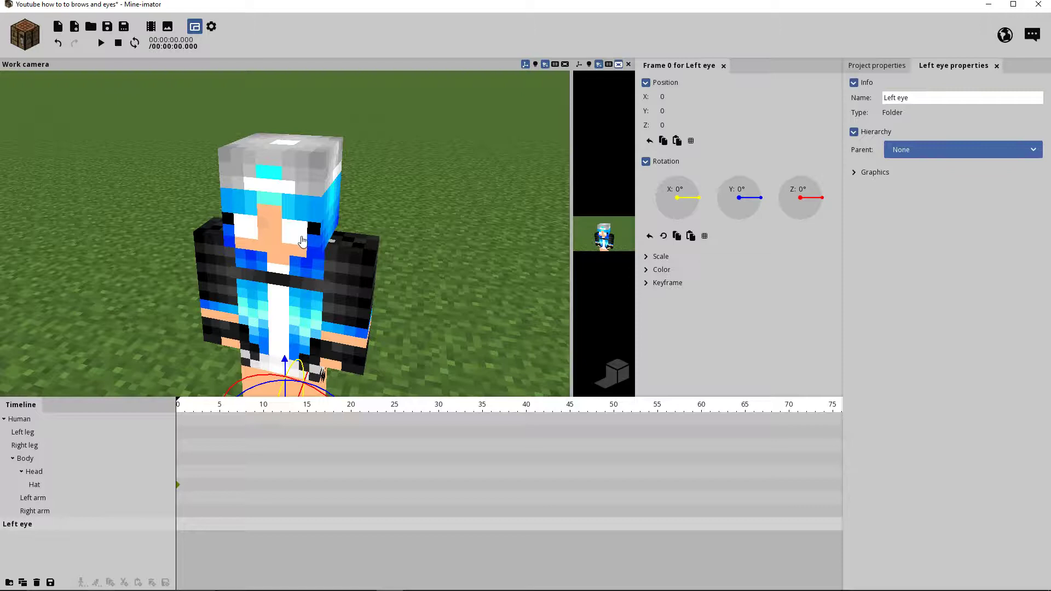
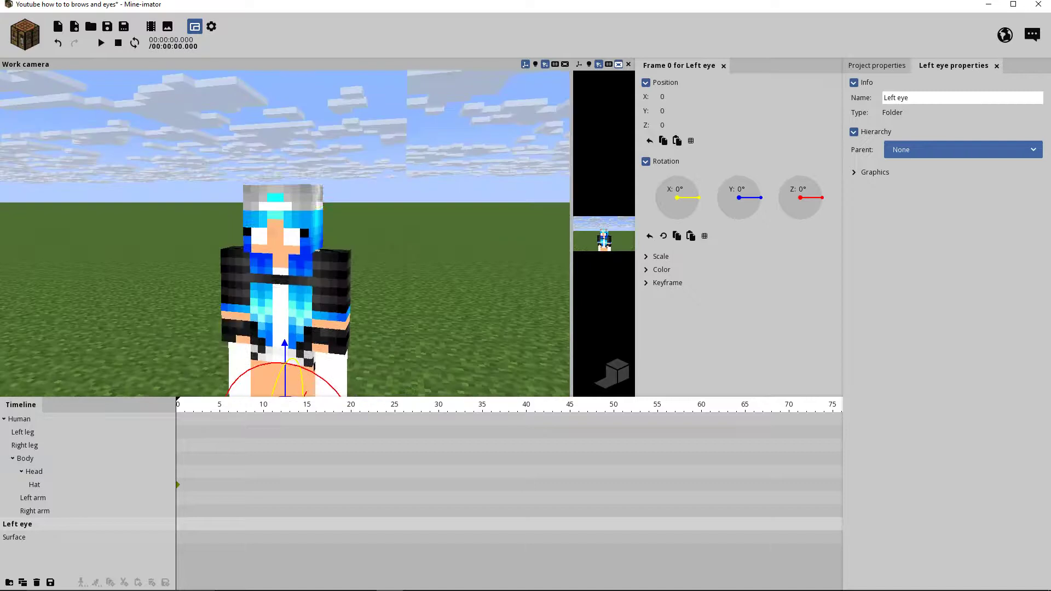
Set the parent of the Surface object to the Left eye folder.
{"action": "left_click", "coordinate": [15, 537]}
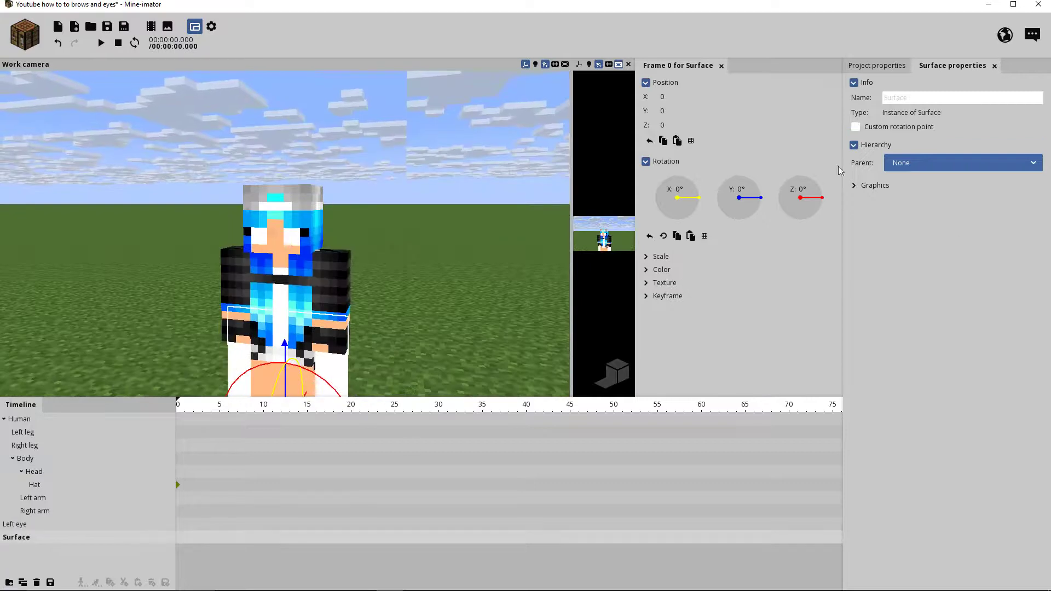
{"action": "left_click", "coordinate": [893, 164]}
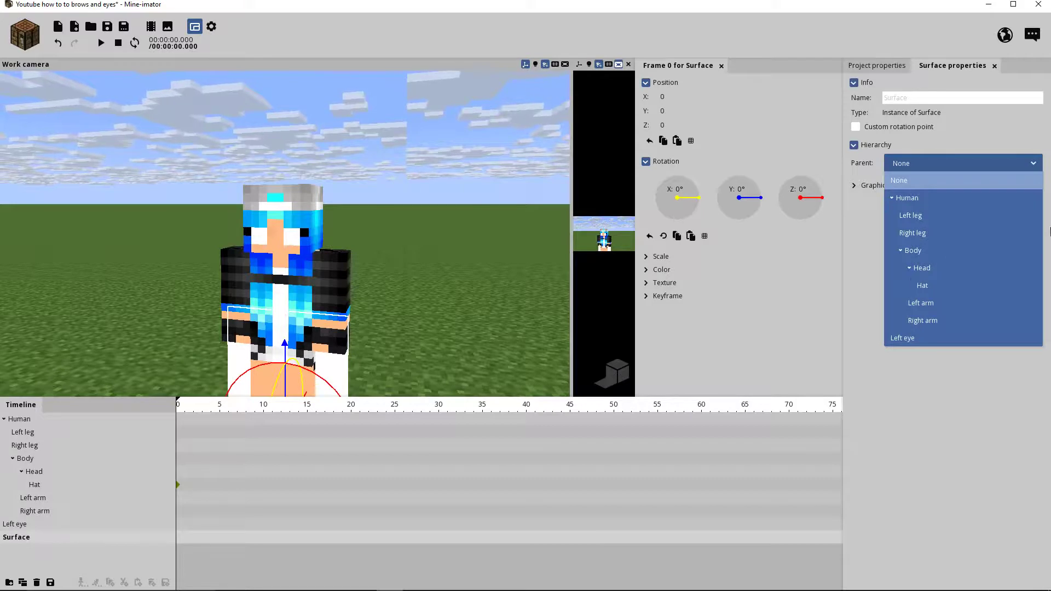
{"action": "left_click", "coordinate": [910, 269]}
{"action": "left_click", "coordinate": [910, 269]}
{"action": "left_click", "coordinate": [902, 337]}
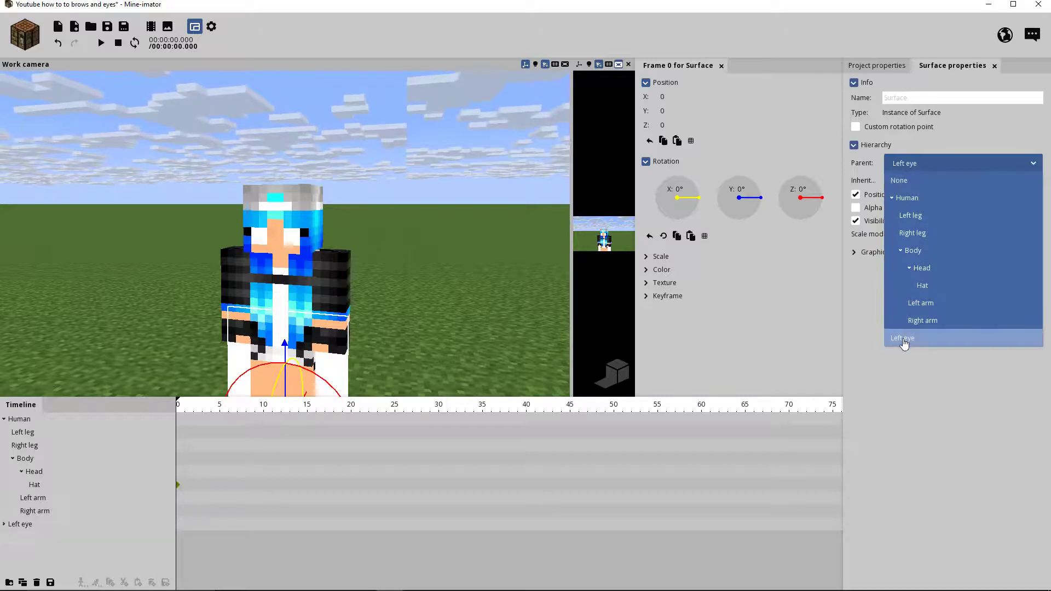
Rename the surface inside the Left eye folder as "Top part of pupil".
{"action": "left_click", "coordinate": [940, 97]}
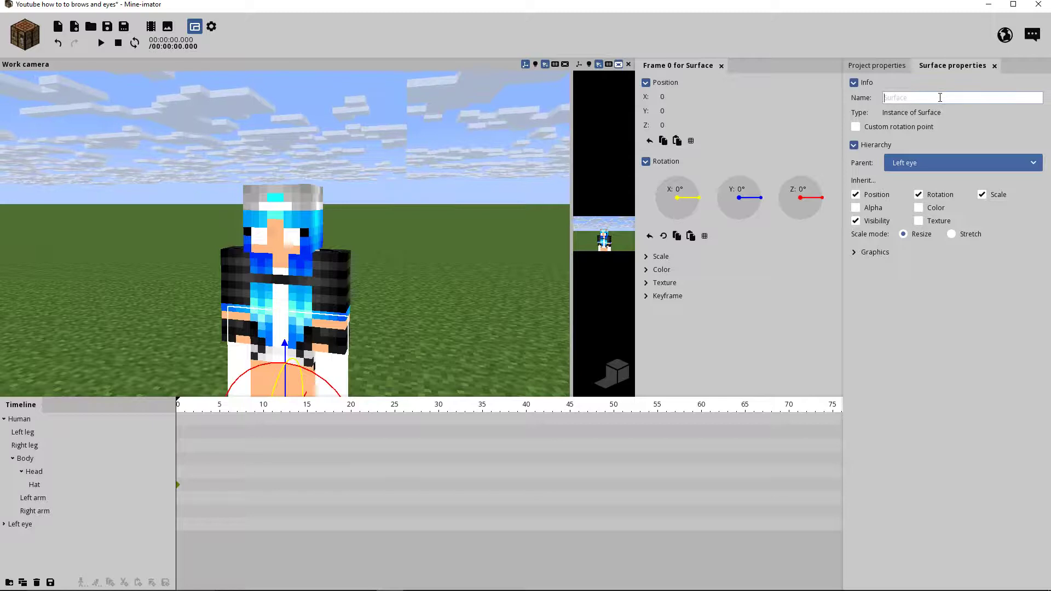
{"action": "type", "text": "Top "}
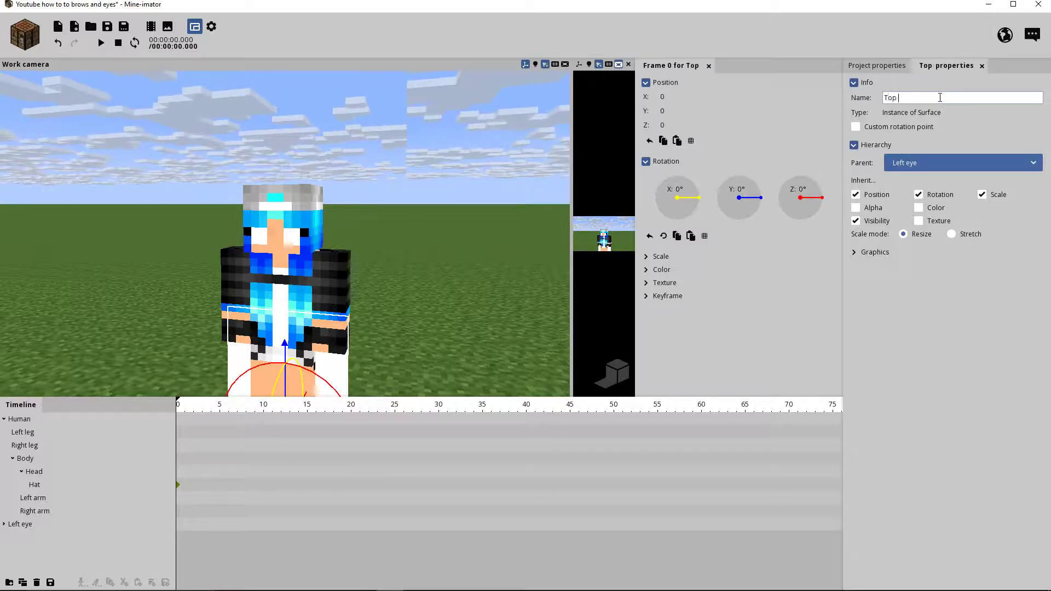
{"action": "type", "text": "part of "}
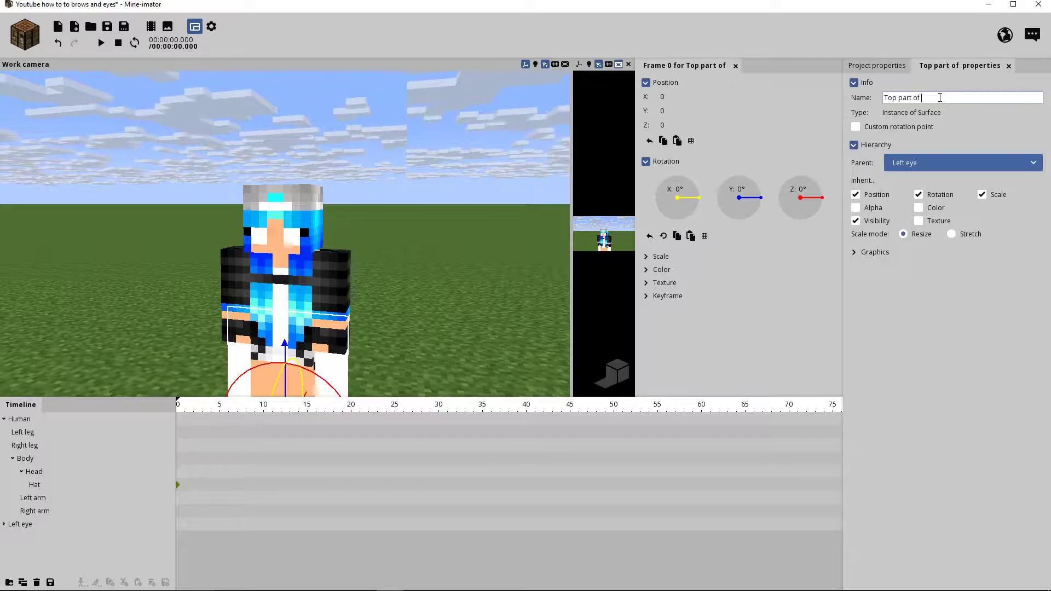
{"action": "type", "text": "pupil"}
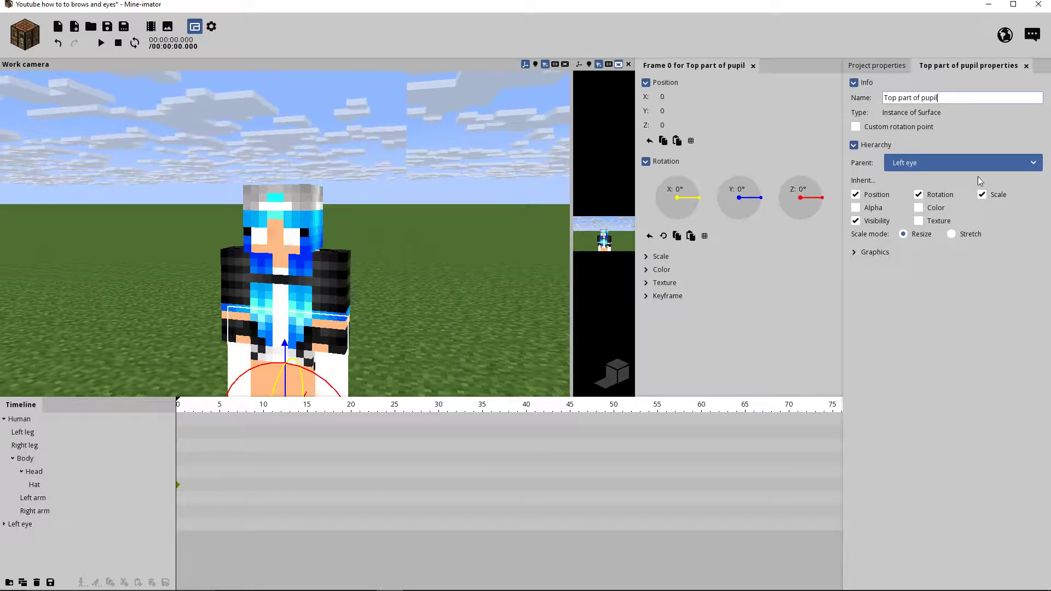
{"action": "key", "text": "Return"}
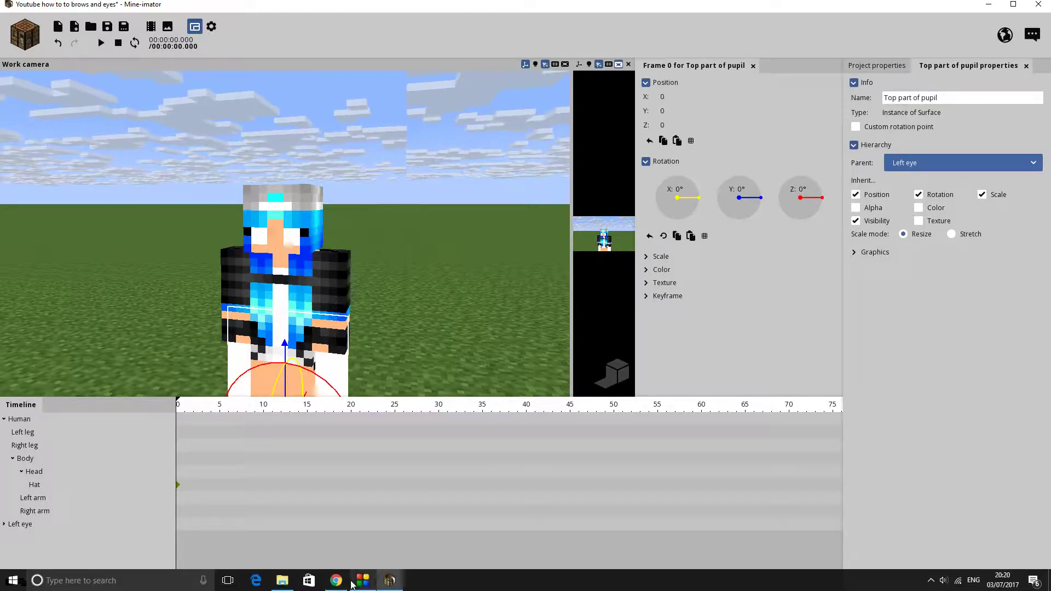
Switch to Nova Skin in the browser to examine the skin's eye pixels, and return to Mine-imator.
{"action": "left_click", "coordinate": [336, 580]}
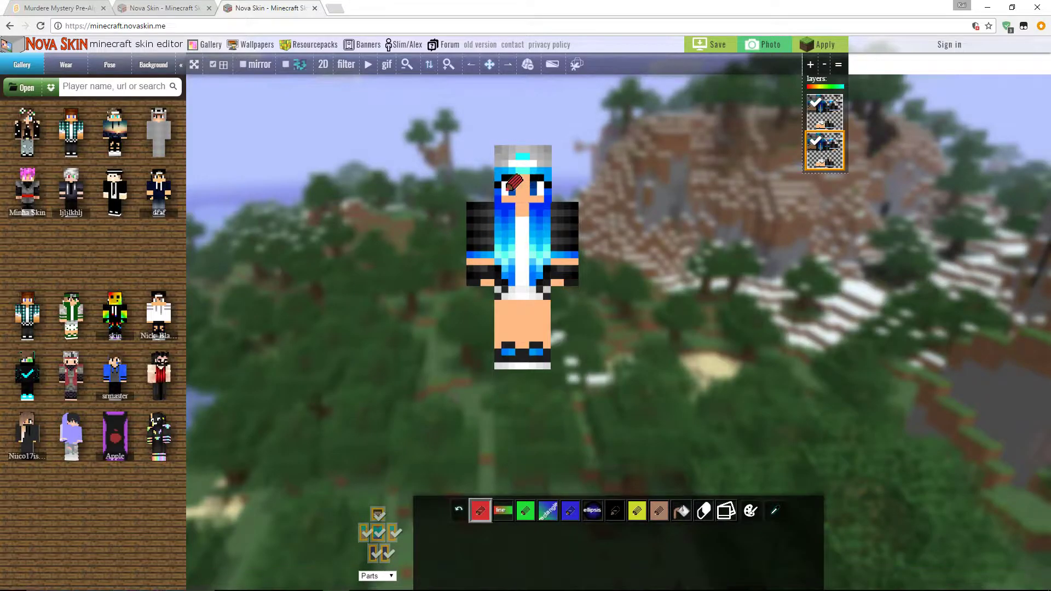
{"action": "left_click", "coordinate": [385, 589]}
{"action": "left_click", "coordinate": [389, 580]}
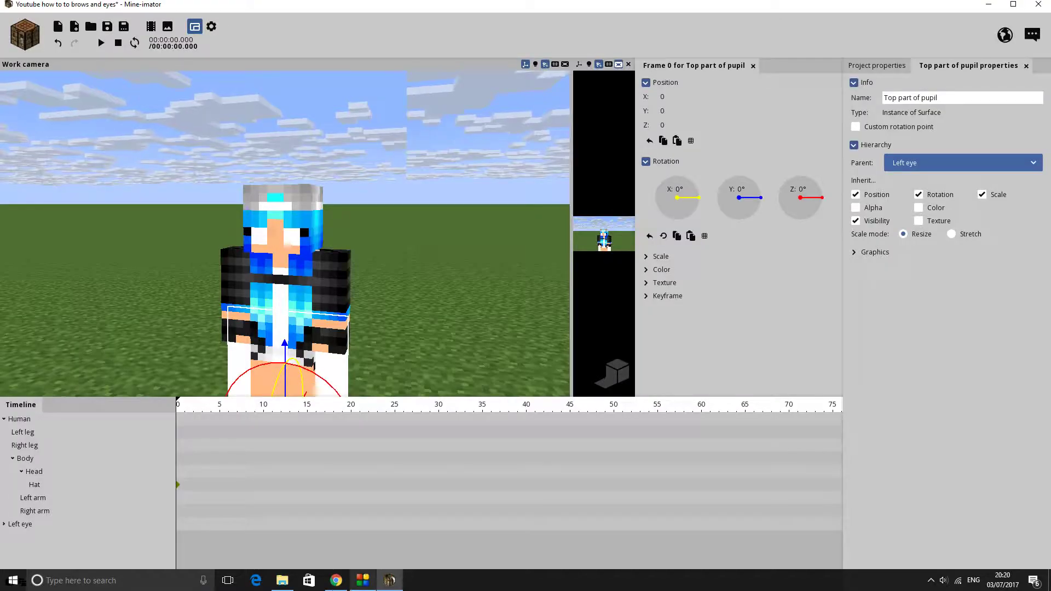
{"action": "left_click", "coordinate": [336, 580]}
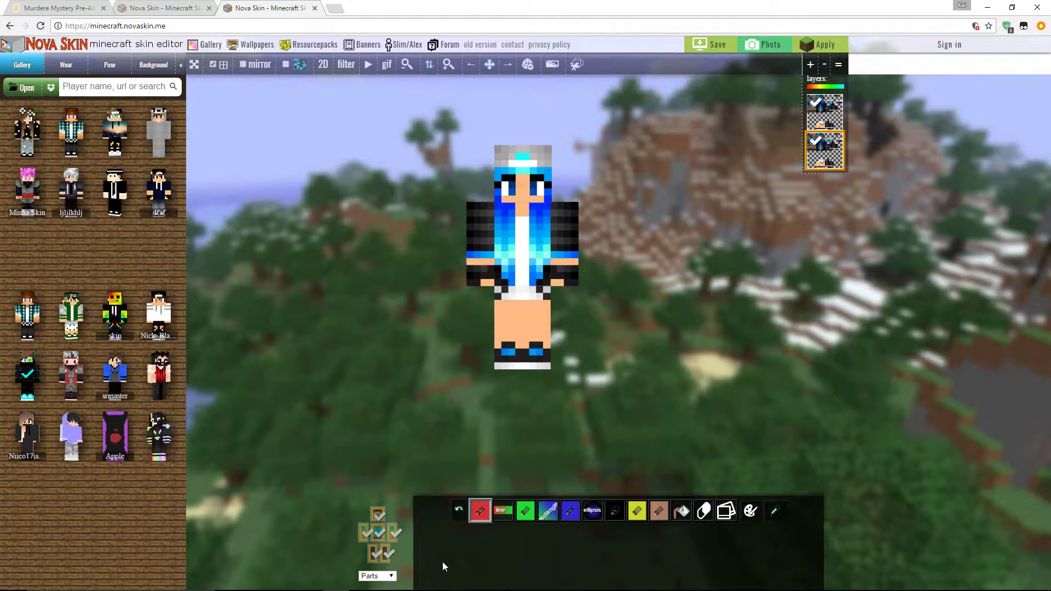
{"action": "mouse_move", "coordinate": [393, 588]}
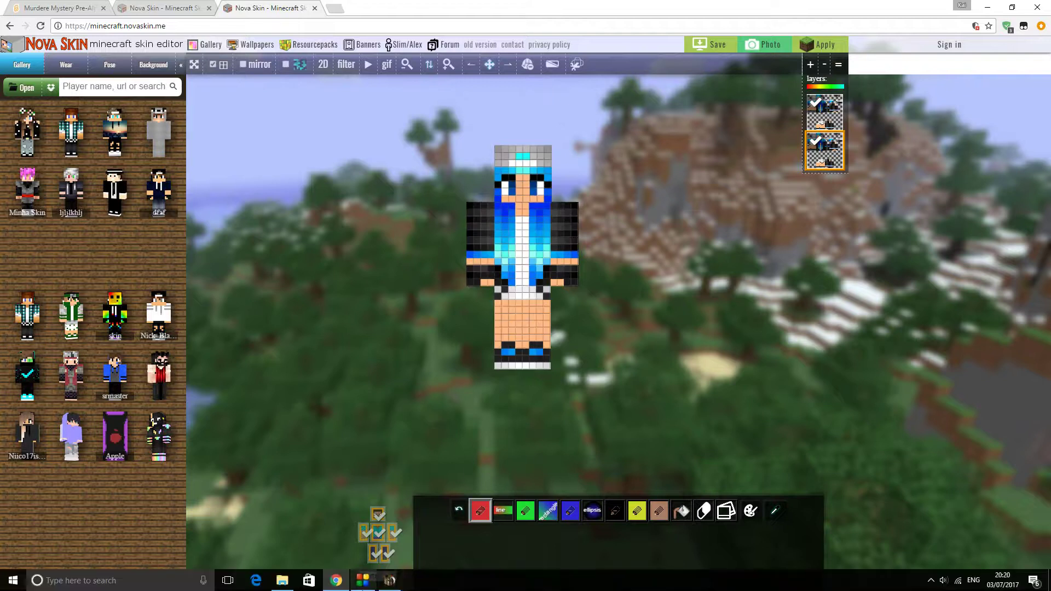
{"action": "left_click", "coordinate": [393, 583]}
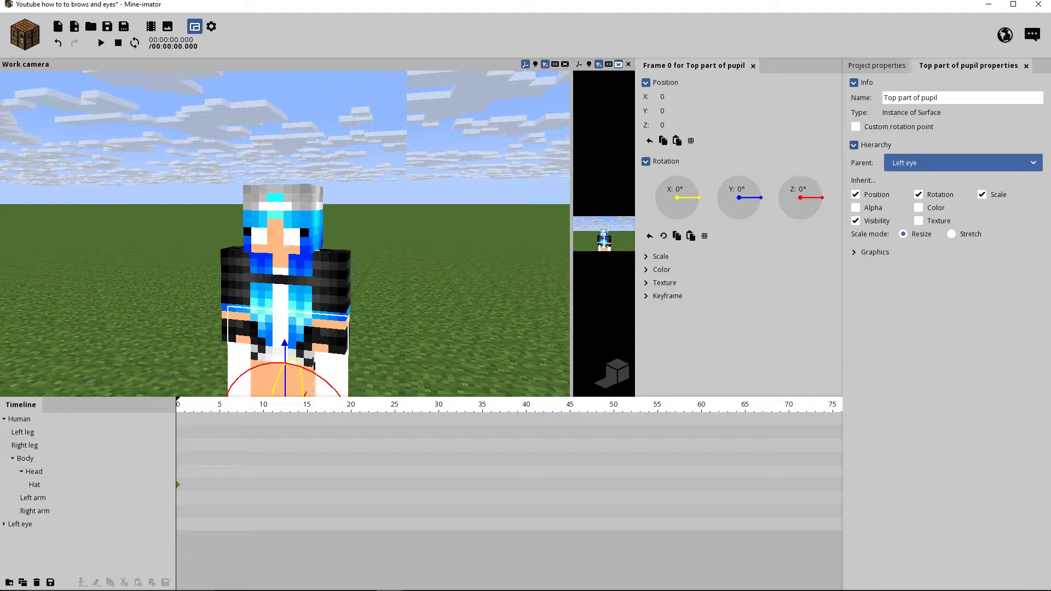
Expand the color settings of the Top part of pupil surface and set its mix percent to 100%.
{"action": "left_click_drag", "start_coordinate": [438, 308], "coordinate": [424, 366]}
{"action": "scroll", "coordinate": [438, 328], "scroll_direction": "down", "scroll_amount": 3}
{"action": "scroll", "coordinate": [459, 313], "scroll_direction": "up", "scroll_amount": 4}
{"action": "left_click", "coordinate": [646, 270]}
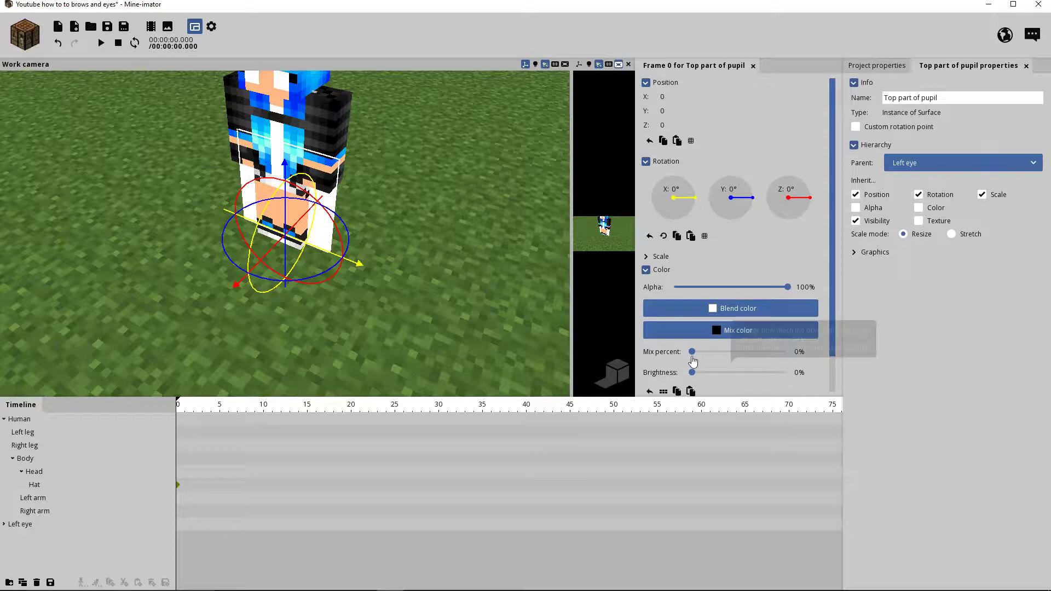
{"action": "left_click_drag", "start_coordinate": [692, 352], "coordinate": [943, 363]}
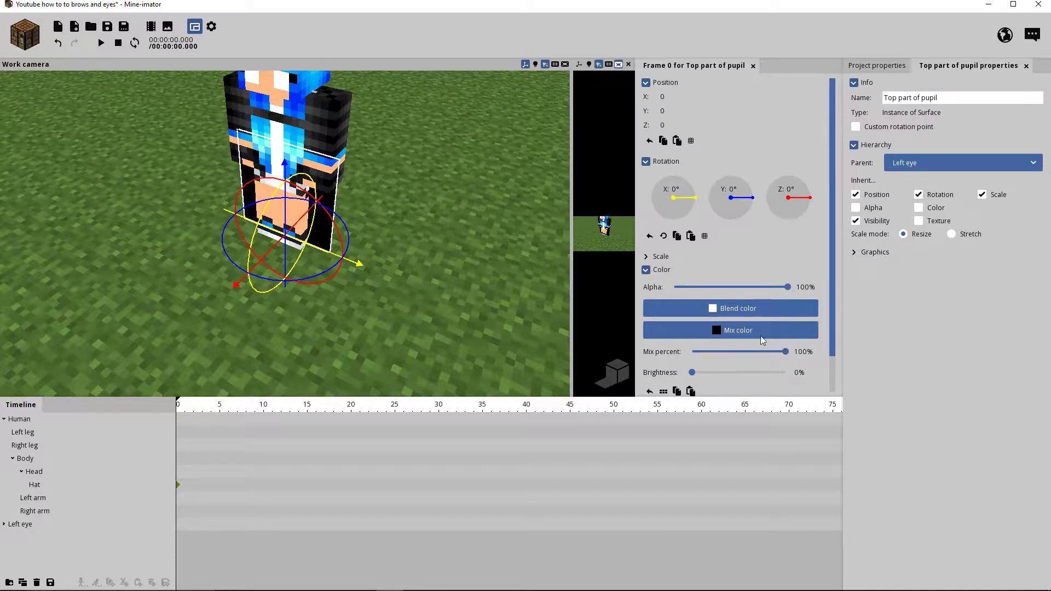
Set the mix color of the Top part of pupil surface to dark blue, hex 08006E.
{"action": "left_click", "coordinate": [741, 335]}
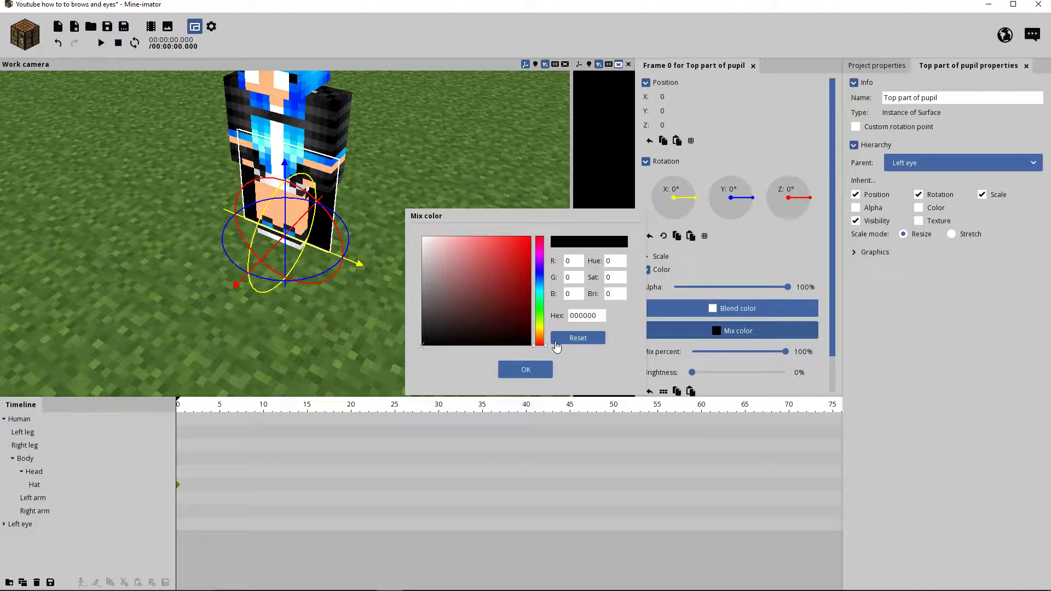
{"action": "mouse_move", "coordinate": [540, 346]}
{"action": "left_mouse_down"}
{"action": "mouse_move", "coordinate": [546, 270]}
{"action": "mouse_move", "coordinate": [563, 273]}
{"action": "left_mouse_up"}
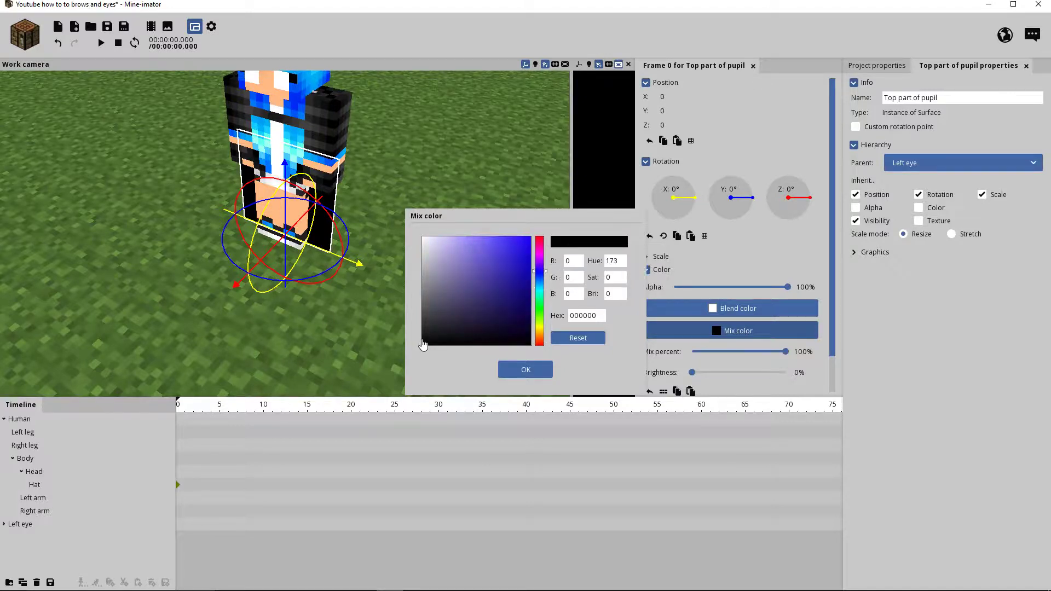
{"action": "left_click_drag", "start_coordinate": [425, 342], "coordinate": [541, 295]}
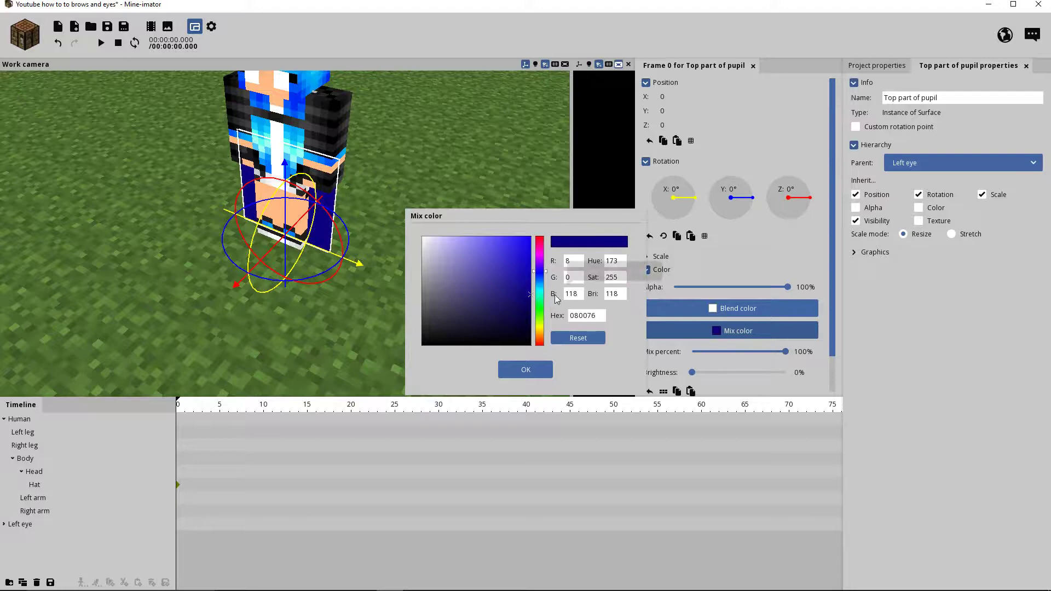
{"action": "left_click_drag", "start_coordinate": [529, 302], "coordinate": [543, 303]}
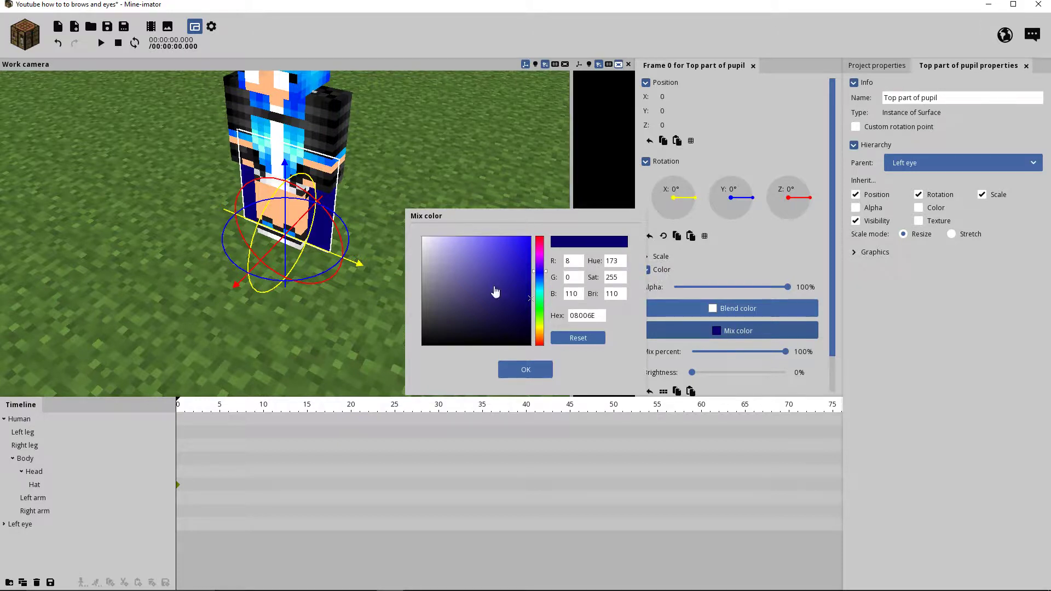
{"action": "left_click", "coordinate": [520, 372]}
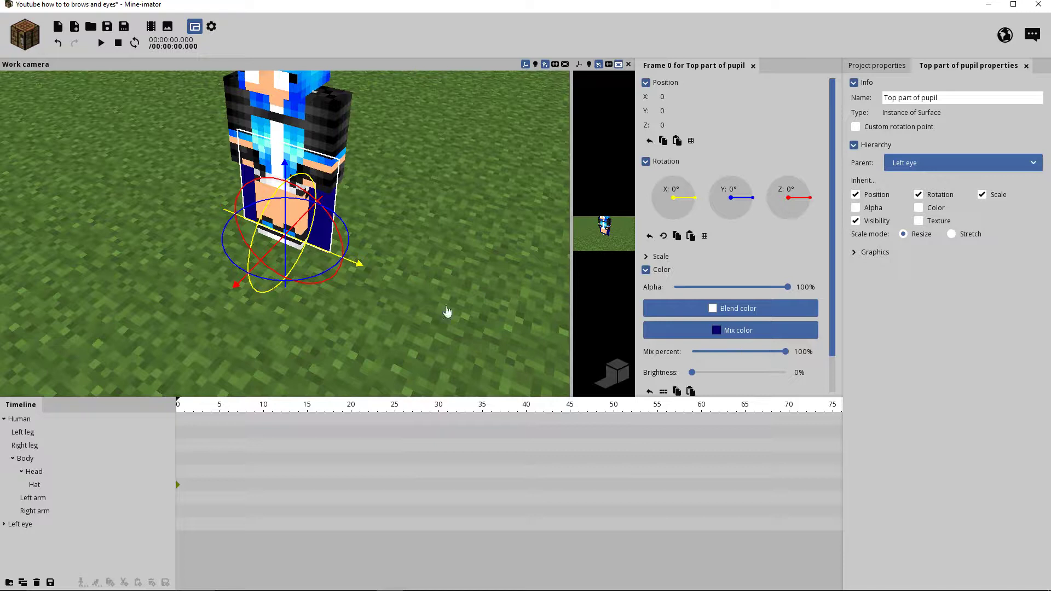
Move the Top part of pupil surface in front of the character to about Z 12.88 and expand the Left eye folder in the timeline.
{"action": "left_click_drag", "start_coordinate": [445, 311], "coordinate": [272, 288]}
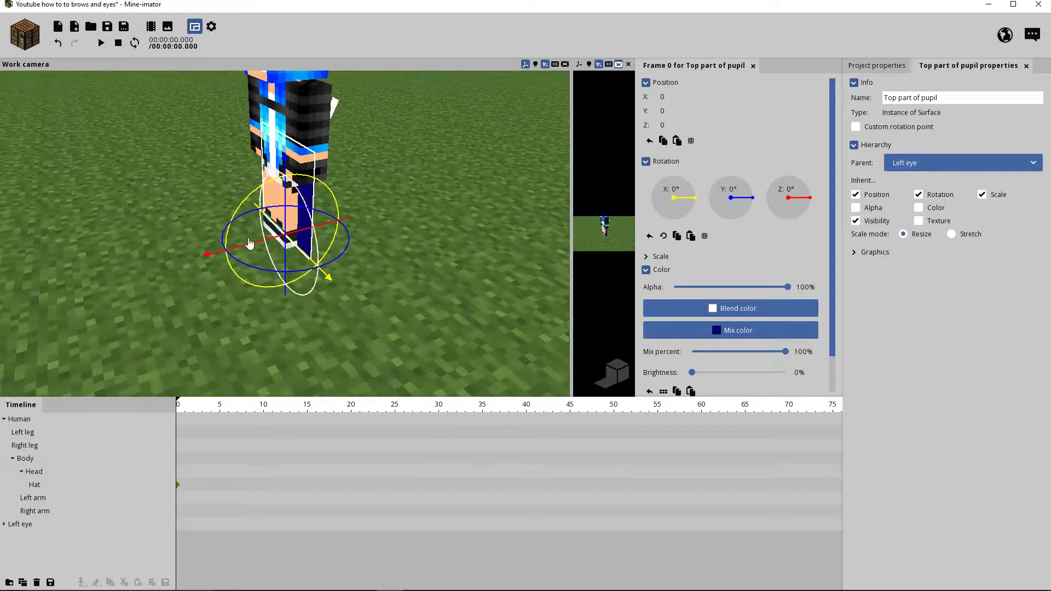
{"action": "left_click_drag", "start_coordinate": [207, 254], "coordinate": [127, 278]}
{"action": "left_click_drag", "start_coordinate": [329, 246], "coordinate": [290, 258]}
{"action": "middle_click_drag", "start_coordinate": [394, 252], "coordinate": [397, 259]}
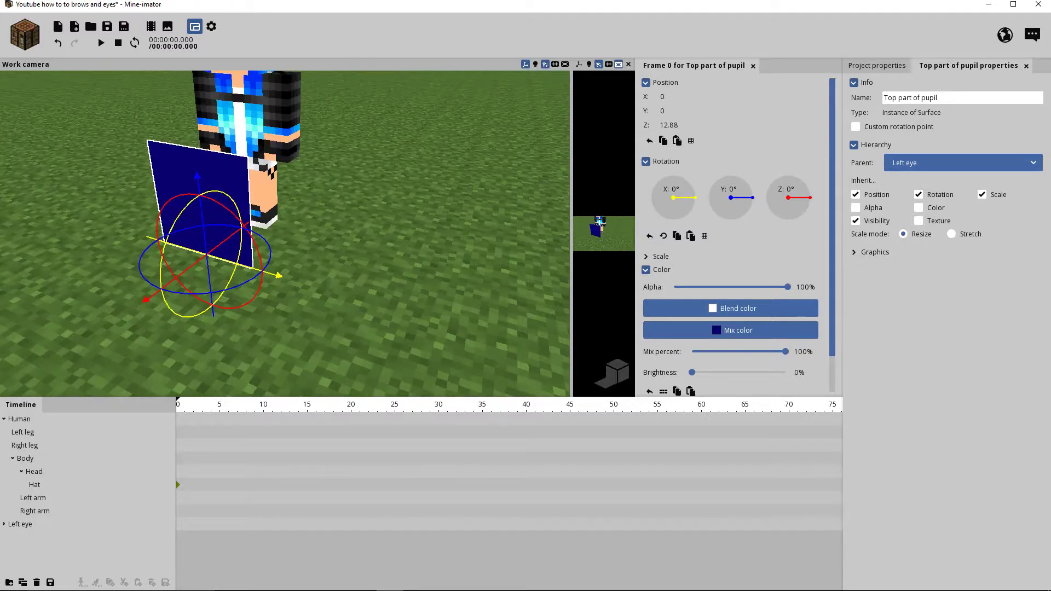
{"action": "left_click", "coordinate": [5, 524]}
{"action": "middle_click_drag", "start_coordinate": [432, 176], "coordinate": [630, 282]}
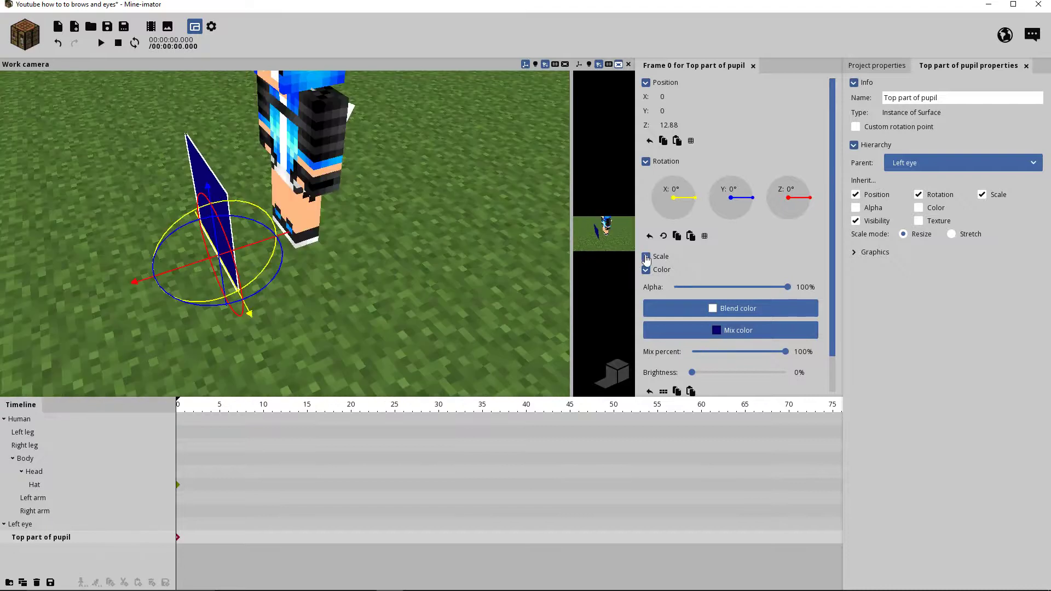
Expand the scale settings of the Top part of pupil surface and set its XYZ scale to 0.05.
{"action": "left_click", "coordinate": [645, 257]}
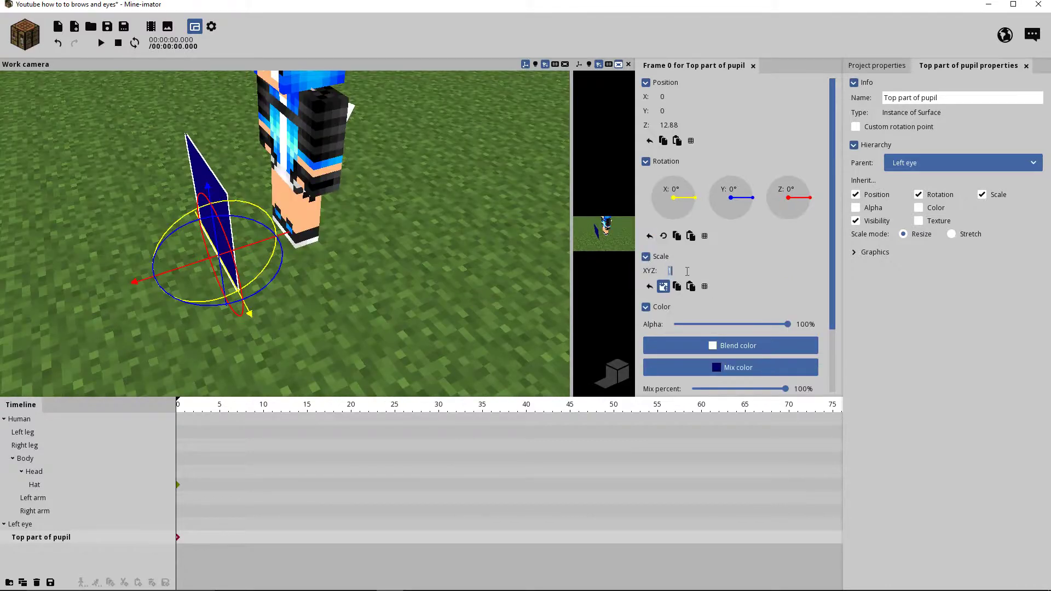
{"action": "key", "text": "BackSpace"}
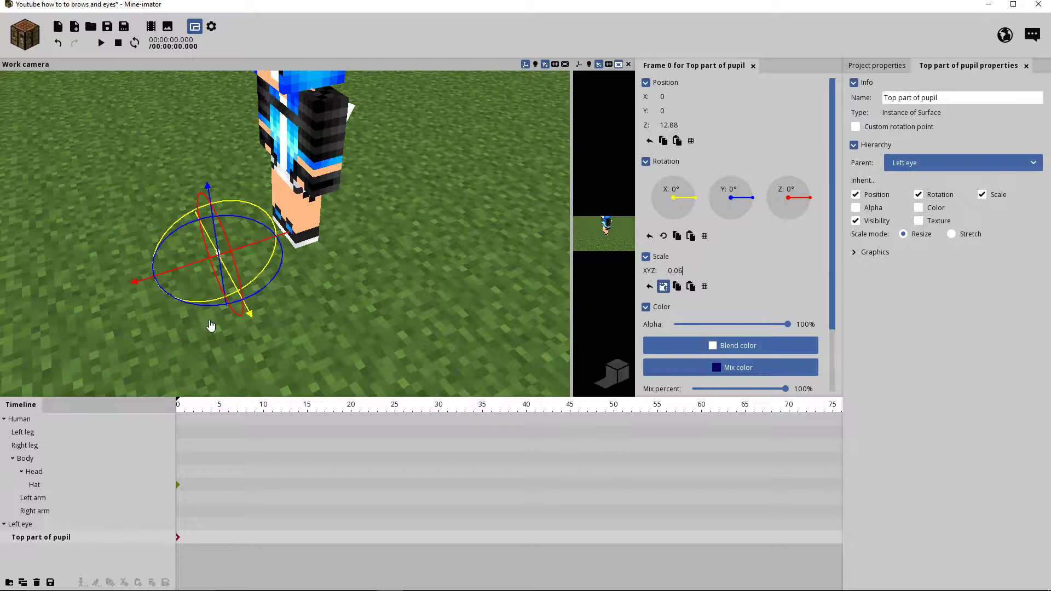
{"action": "left_click_drag", "start_coordinate": [211, 326], "coordinate": [284, 383]}
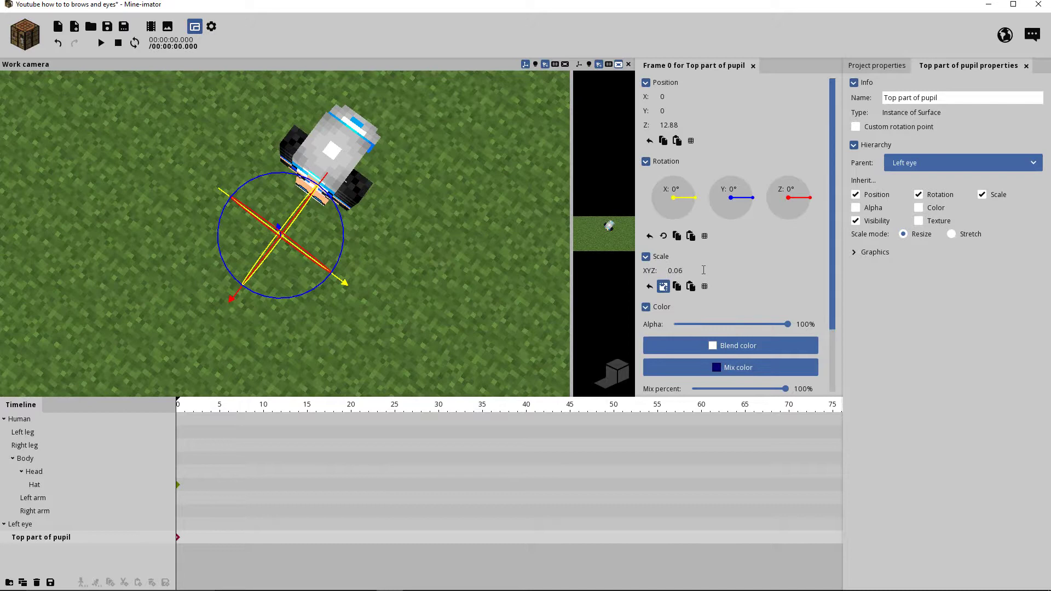
{"action": "left_click_drag", "start_coordinate": [405, 311], "coordinate": [372, 224]}
{"action": "scroll", "coordinate": [285, 233], "scroll_direction": "up", "scroll_amount": 3}
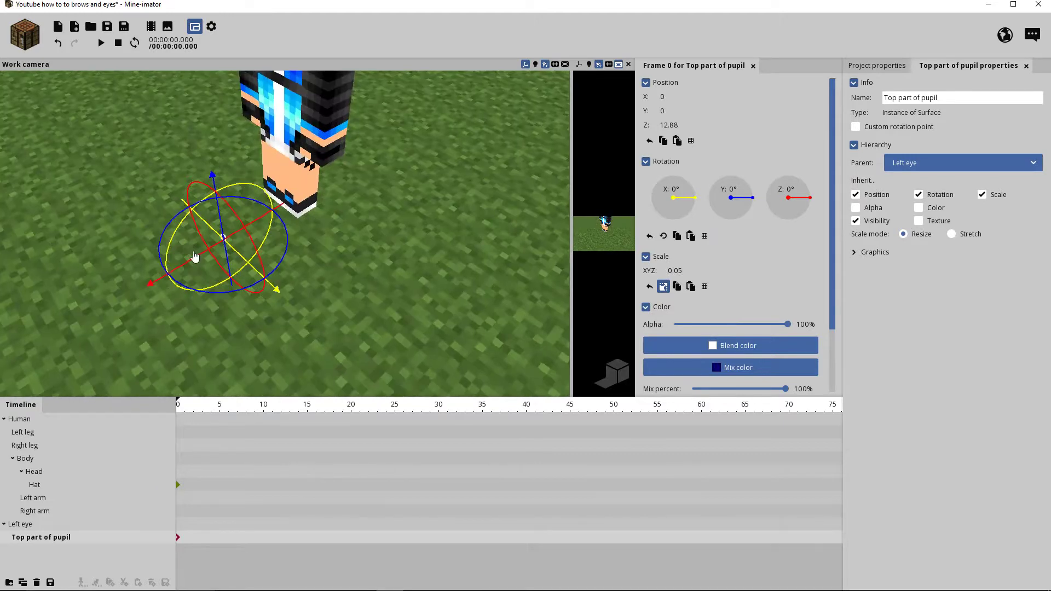
Raise the Top part of pupil surface to about Y 24.28 and bring it toward the face to about Z 4.68.
{"action": "left_click_drag", "start_coordinate": [218, 221], "coordinate": [187, 72]}
{"action": "left_click_drag", "start_coordinate": [320, 199], "coordinate": [309, 175]}
{"action": "middle_click_drag", "start_coordinate": [199, 234], "coordinate": [192, 194]}
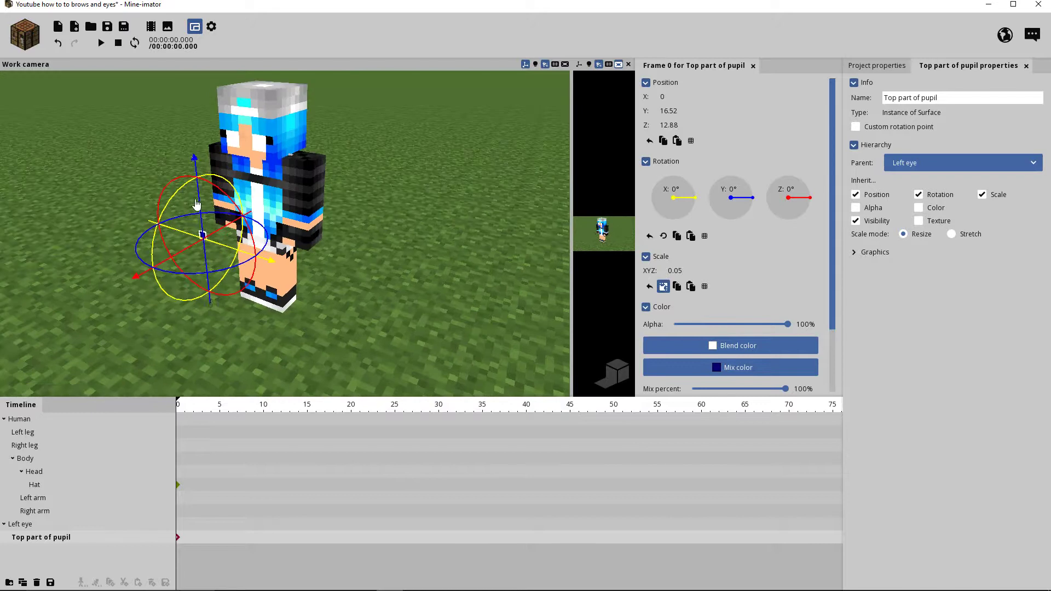
{"action": "left_click_drag", "start_coordinate": [196, 204], "coordinate": [282, 144]}
{"action": "left_click_drag", "start_coordinate": [443, 193], "coordinate": [446, 235]}
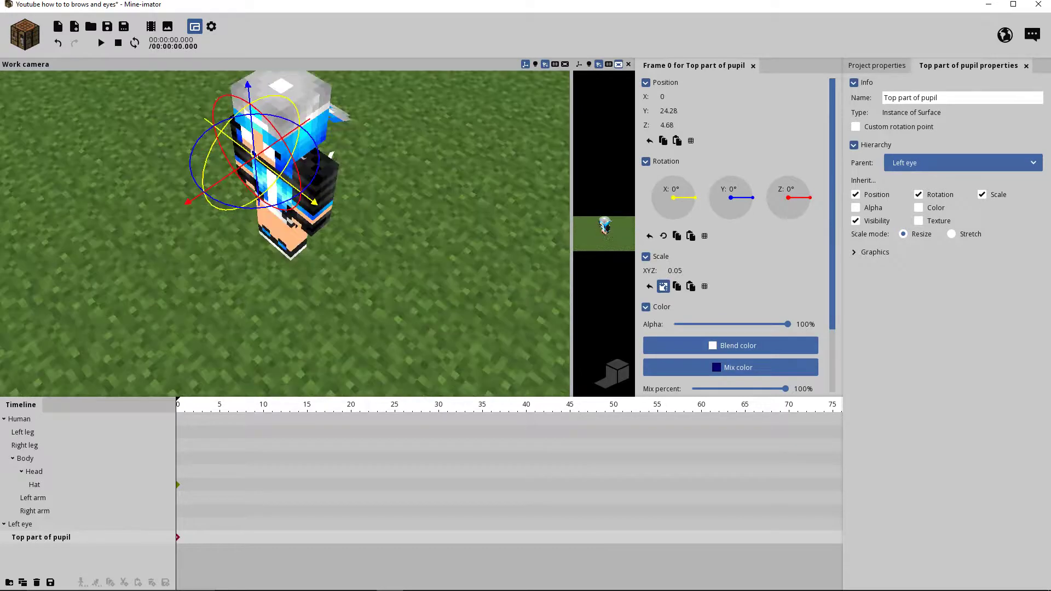
Push the Top part of pupil surface up against the character's face at about Z 4.02.
{"action": "scroll", "coordinate": [284, 233], "scroll_direction": "up", "scroll_amount": 3}
{"action": "scroll", "coordinate": [284, 233], "scroll_direction": "up", "scroll_amount": 4}
{"action": "left_click_drag", "start_coordinate": [285, 233], "coordinate": [279, 200]}
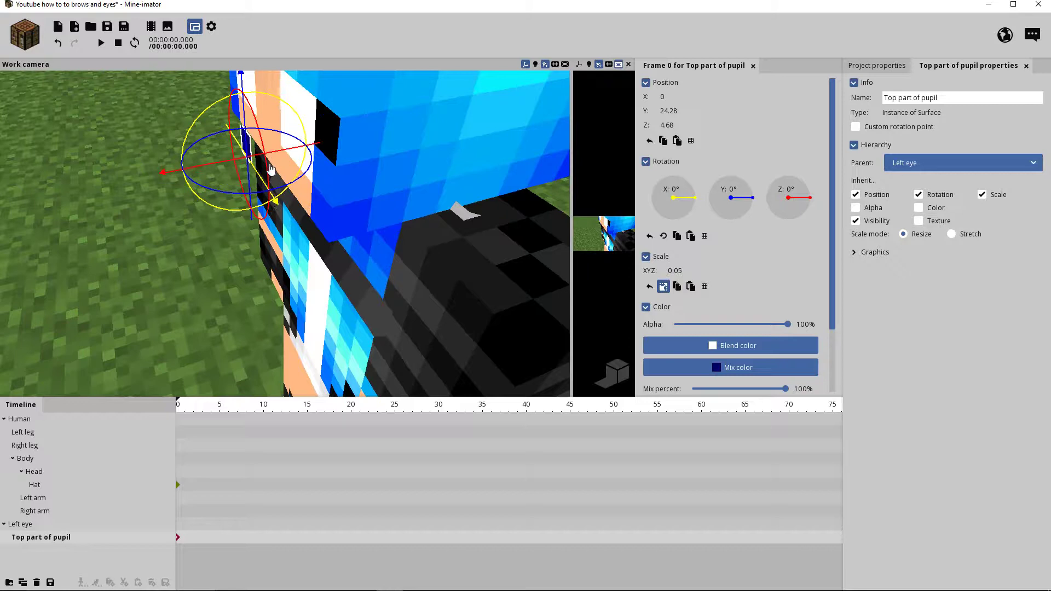
{"action": "left_click_drag", "start_coordinate": [280, 158], "coordinate": [311, 148]}
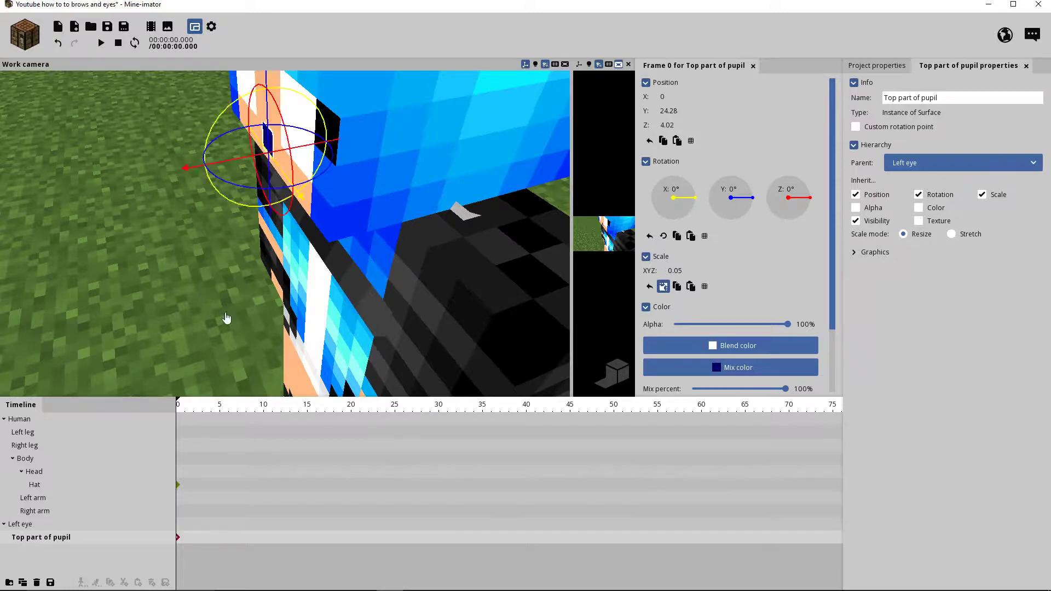
{"action": "scroll", "coordinate": [226, 318], "scroll_direction": "down", "scroll_amount": 6}
{"action": "scroll", "coordinate": [285, 233], "scroll_direction": "down", "scroll_amount": 3}
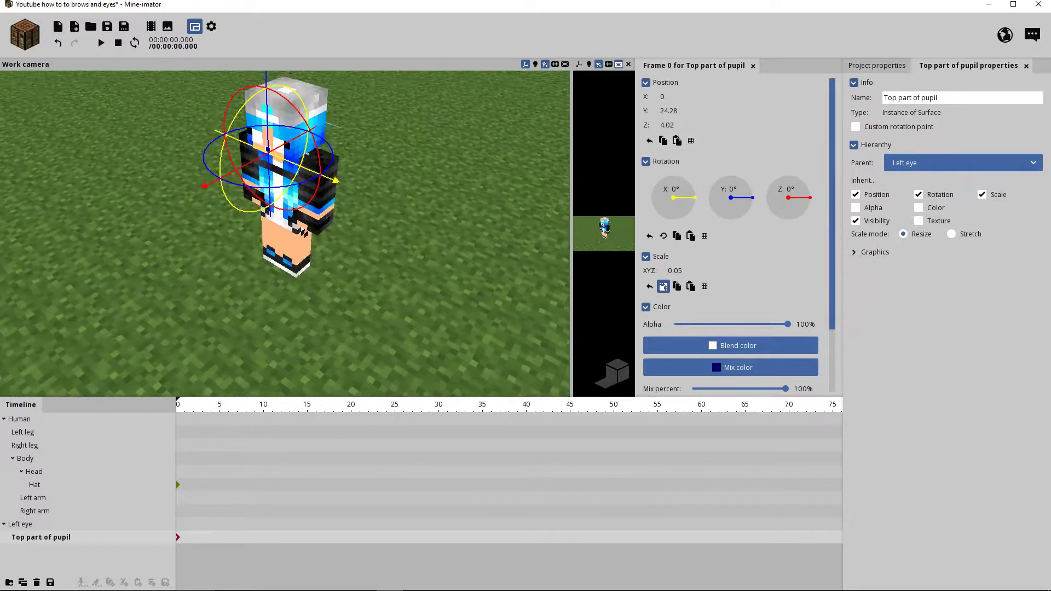
Select the character's head, try rotating it, and undo the rotation.
{"action": "left_click", "coordinate": [272, 141]}
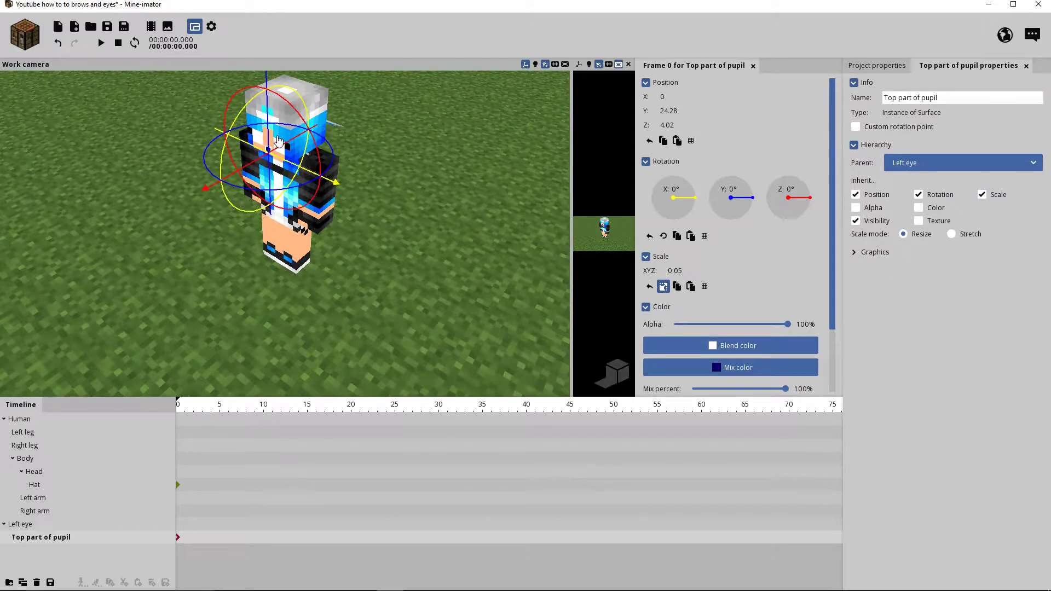
{"action": "left_click", "coordinate": [276, 143]}
{"action": "mouse_move", "coordinate": [257, 112]}
{"action": "left_mouse_down"}
{"action": "mouse_move", "coordinate": [265, 101]}
{"action": "mouse_move", "coordinate": [274, 123]}
{"action": "mouse_move", "coordinate": [265, 101]}
{"action": "mouse_move", "coordinate": [279, 110]}
{"action": "mouse_move", "coordinate": [268, 121]}
{"action": "left_mouse_up"}
{"action": "left_click", "coordinate": [58, 42]}
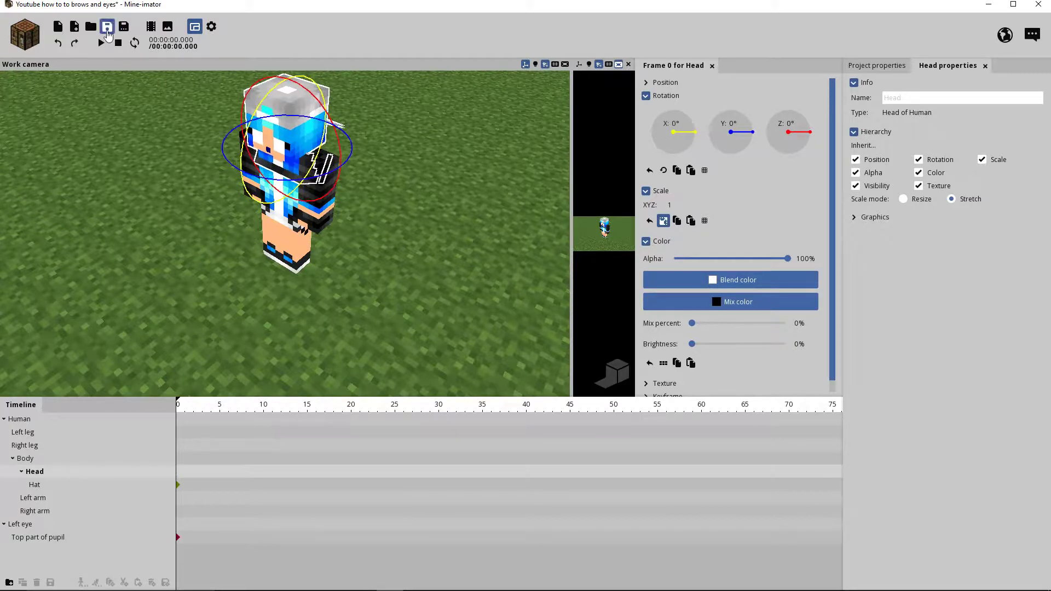
Save the project.
{"action": "left_click", "coordinate": [108, 29]}
{"action": "scroll", "coordinate": [328, 219], "scroll_direction": "up", "scroll_amount": 4}
{"action": "left_click_drag", "start_coordinate": [328, 219], "coordinate": [383, 214]}
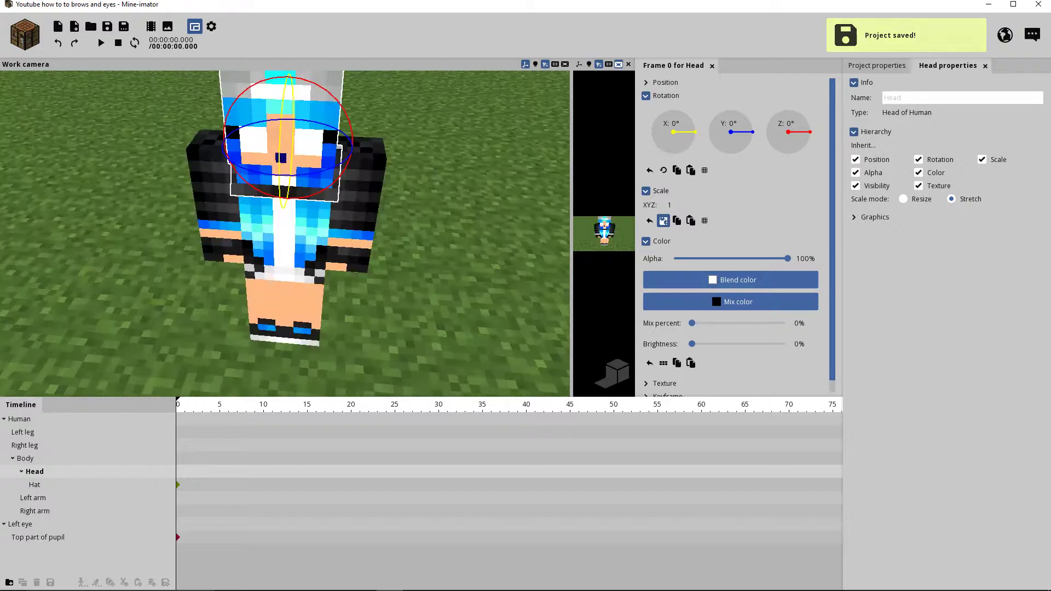
{"action": "right_click_drag", "start_coordinate": [290, 230], "coordinate": [284, 225]}
Set the parent of the Left eye folder to the Head of the Human.
{"action": "left_click", "coordinate": [22, 524]}
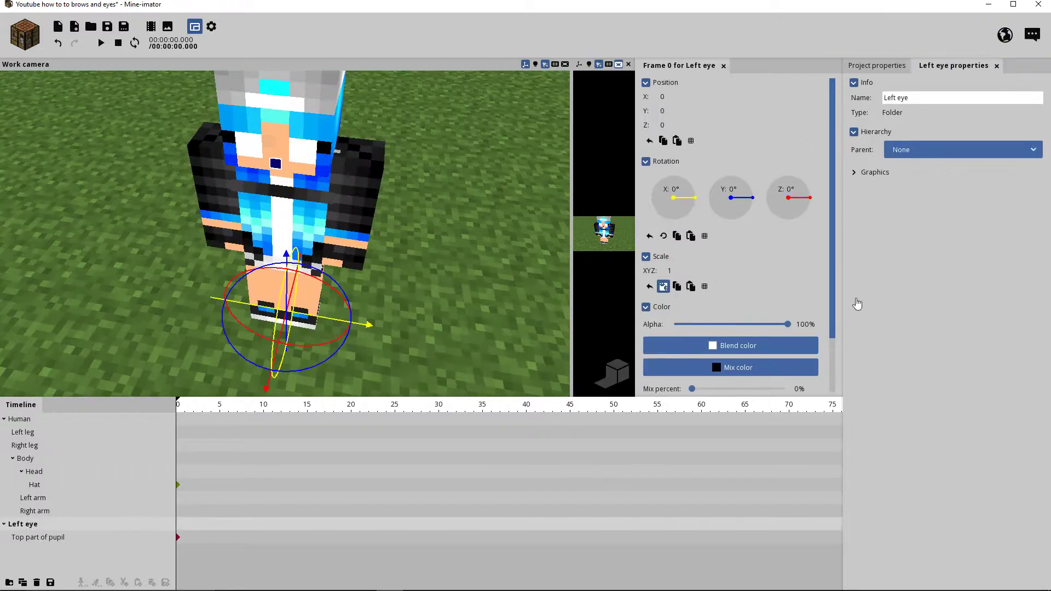
{"action": "left_click", "coordinate": [942, 151]}
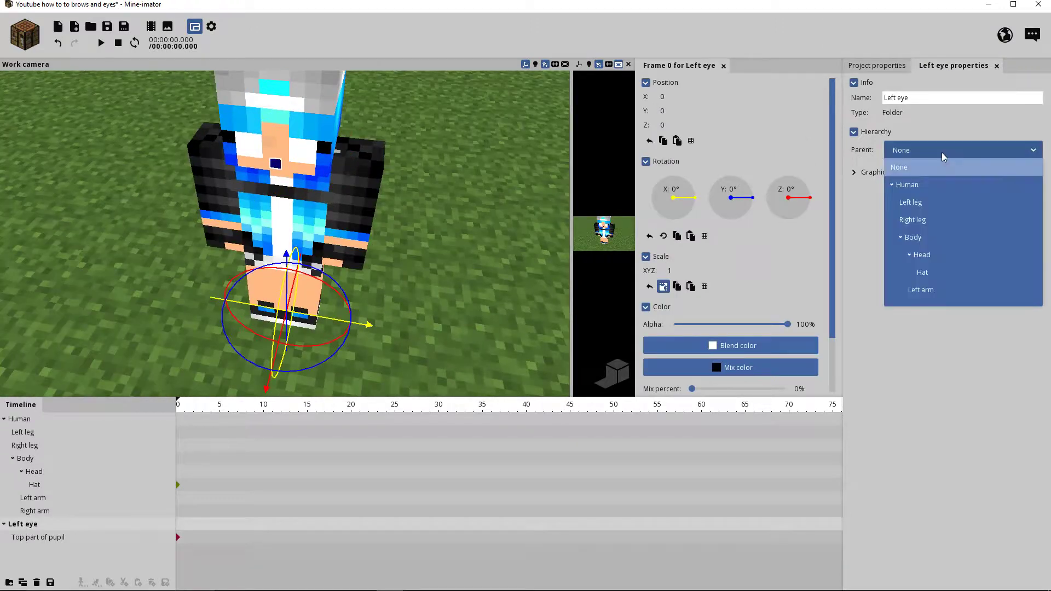
{"action": "left_click", "coordinate": [923, 255]}
{"action": "left_click_drag", "start_coordinate": [434, 290], "coordinate": [405, 277]}
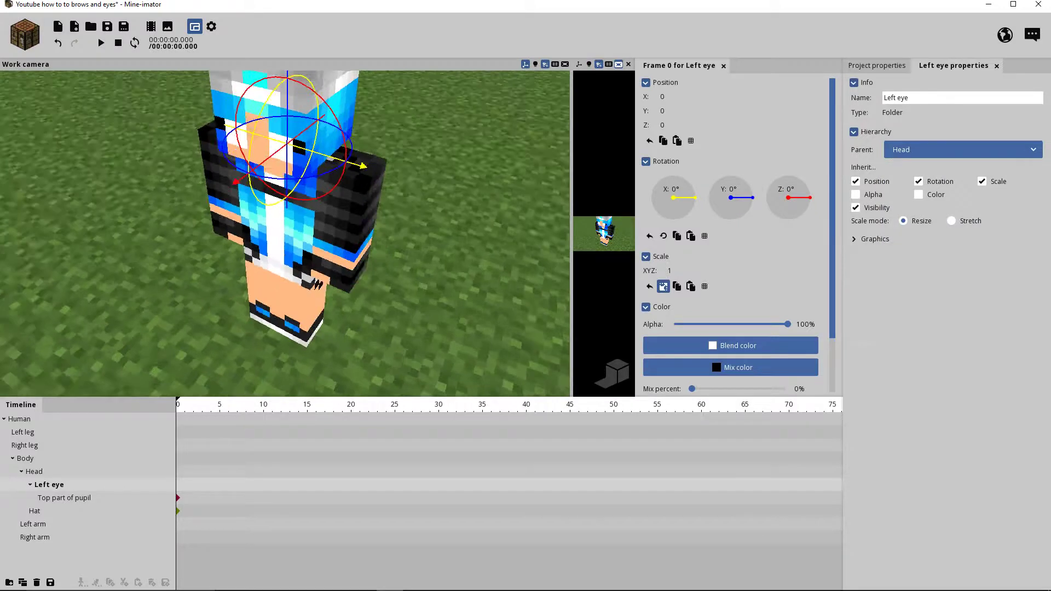
{"action": "scroll", "coordinate": [405, 276], "scroll_direction": "down", "scroll_amount": 4}
Lower the Top part of pupil surface back to the face, to about Y 0.66.
{"action": "left_click", "coordinate": [64, 499]}
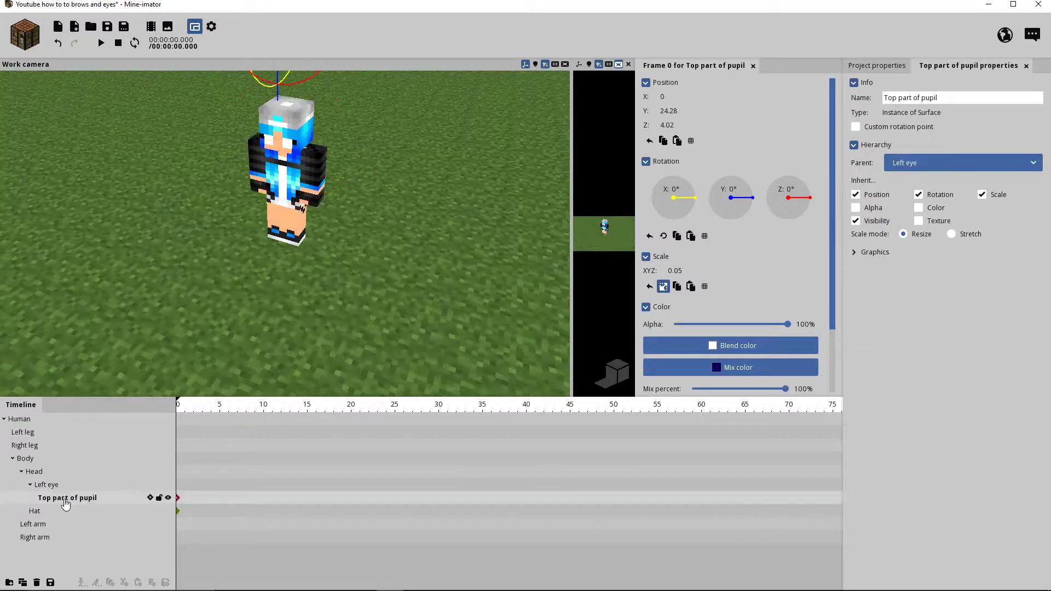
{"action": "left_click_drag", "start_coordinate": [300, 163], "coordinate": [280, 327]}
{"action": "left_click_drag", "start_coordinate": [361, 280], "coordinate": [345, 372]}
{"action": "left_click_drag", "start_coordinate": [296, 257], "coordinate": [329, 309]}
{"action": "scroll", "coordinate": [295, 257], "scroll_direction": "up", "scroll_amount": 3}
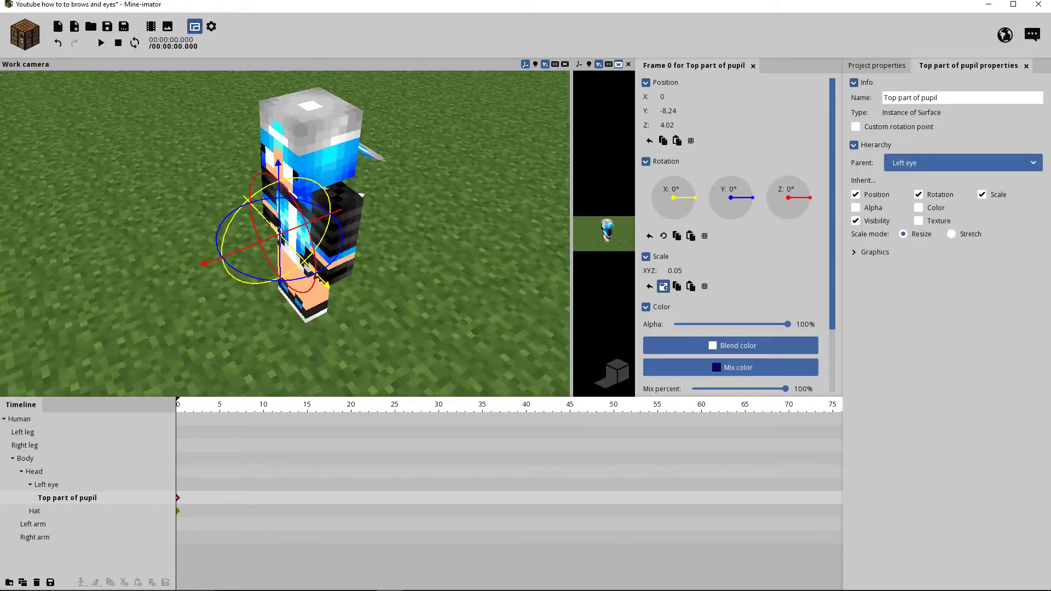
{"action": "left_click_drag", "start_coordinate": [271, 211], "coordinate": [271, 144]}
{"action": "left_click_drag", "start_coordinate": [350, 230], "coordinate": [350, 197]}
{"action": "scroll", "coordinate": [350, 230], "scroll_direction": "up", "scroll_amount": 5}
{"action": "left_click_drag", "start_coordinate": [322, 295], "coordinate": [343, 310]}
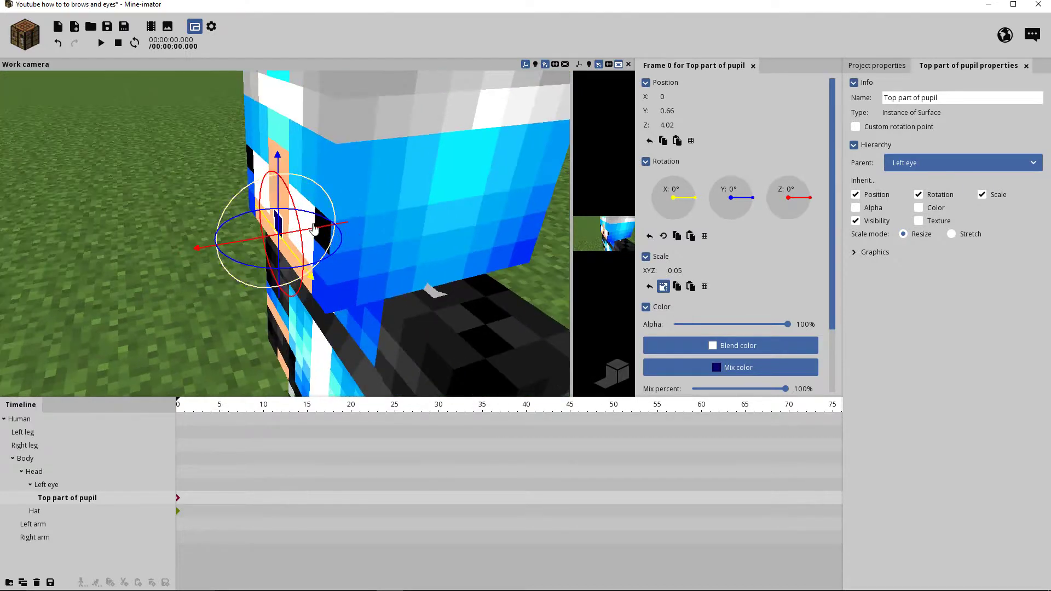
Place the Top part of pupil surface over the left eye at about X 1.55, Y 2.01, Z 4.01.
{"action": "right_click_drag", "start_coordinate": [422, 284], "coordinate": [363, 258]}
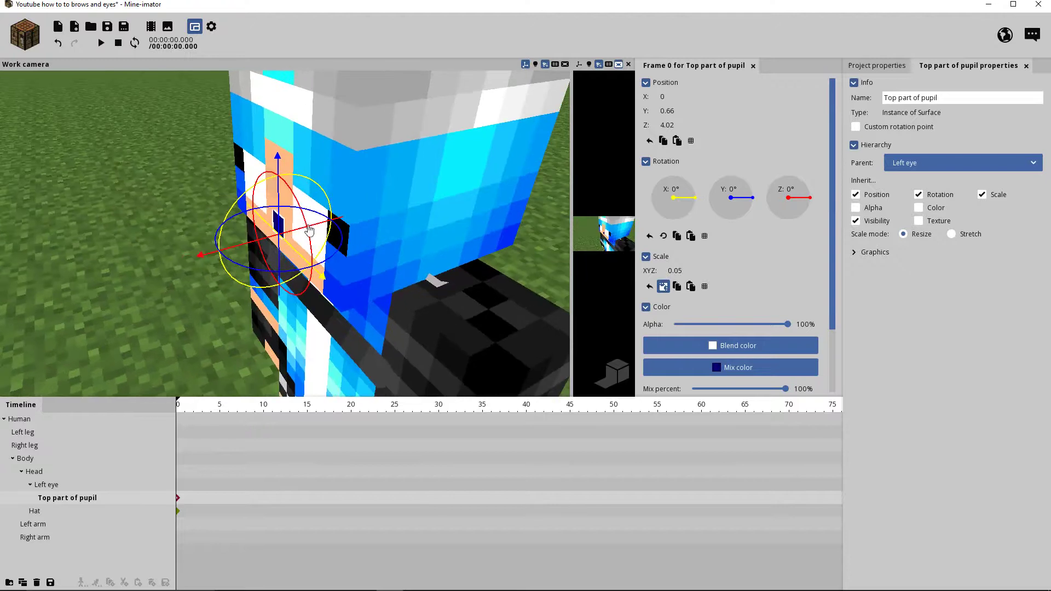
{"action": "left_click_drag", "start_coordinate": [309, 229], "coordinate": [320, 226]}
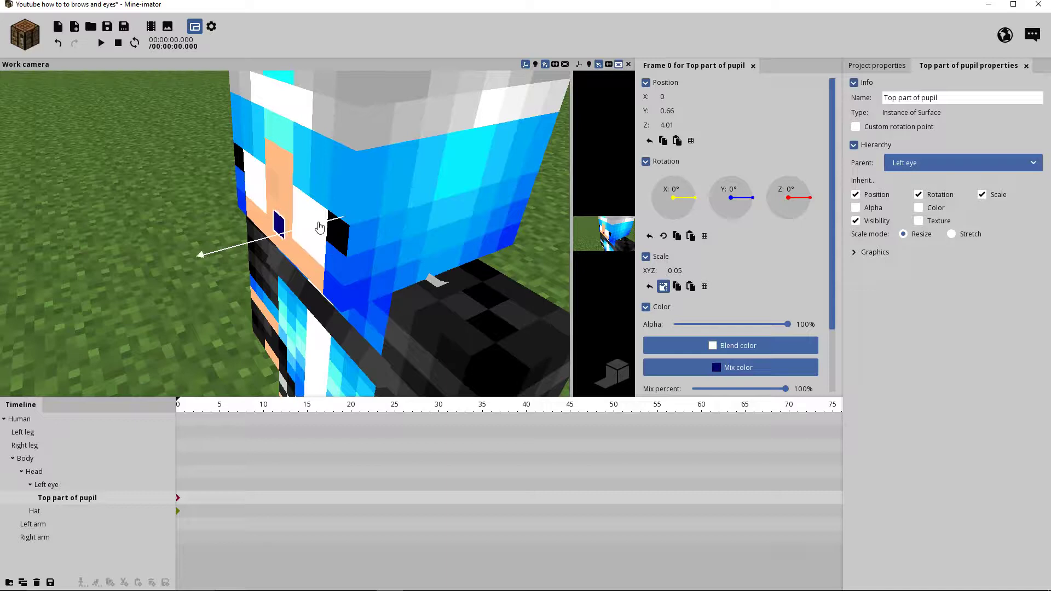
{"action": "left_click_drag", "start_coordinate": [413, 263], "coordinate": [510, 290]}
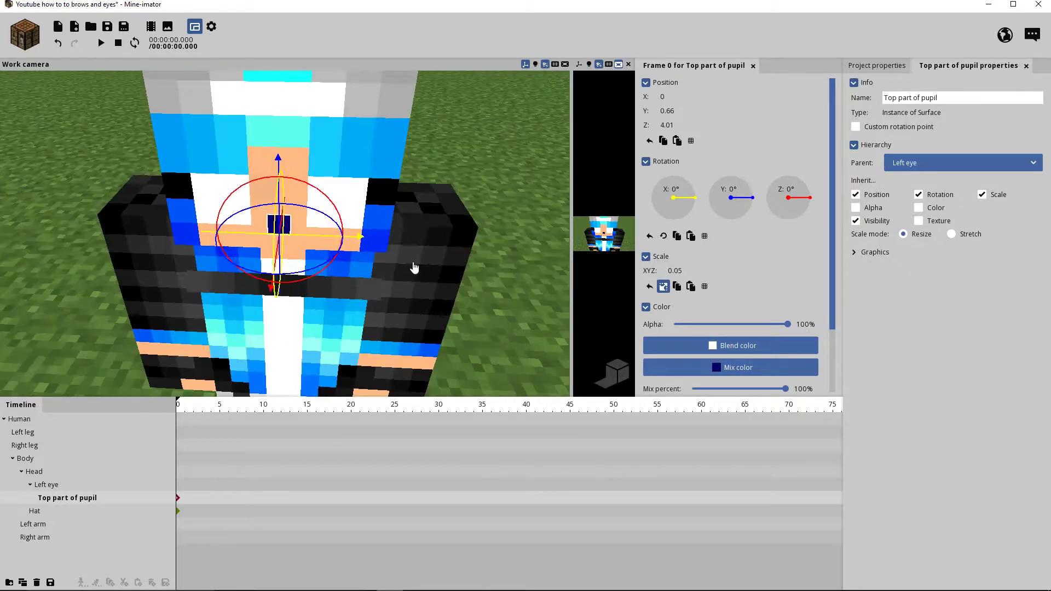
{"action": "left_click_drag", "start_coordinate": [306, 241], "coordinate": [349, 246]}
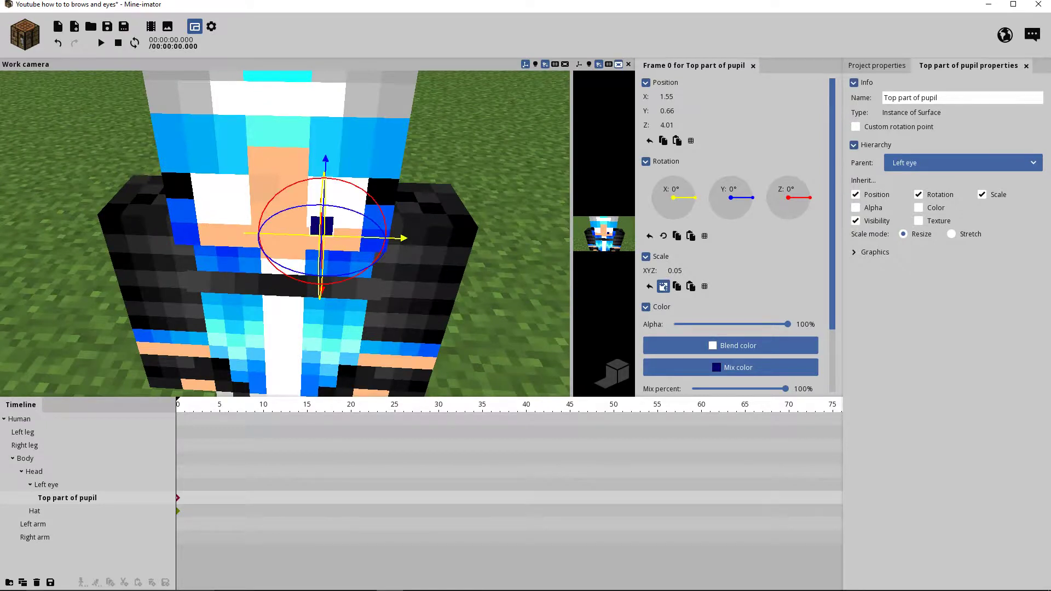
{"action": "middle_click_drag", "start_coordinate": [429, 300], "coordinate": [328, 208]}
{"action": "left_click_drag", "start_coordinate": [322, 196], "coordinate": [338, 161]}
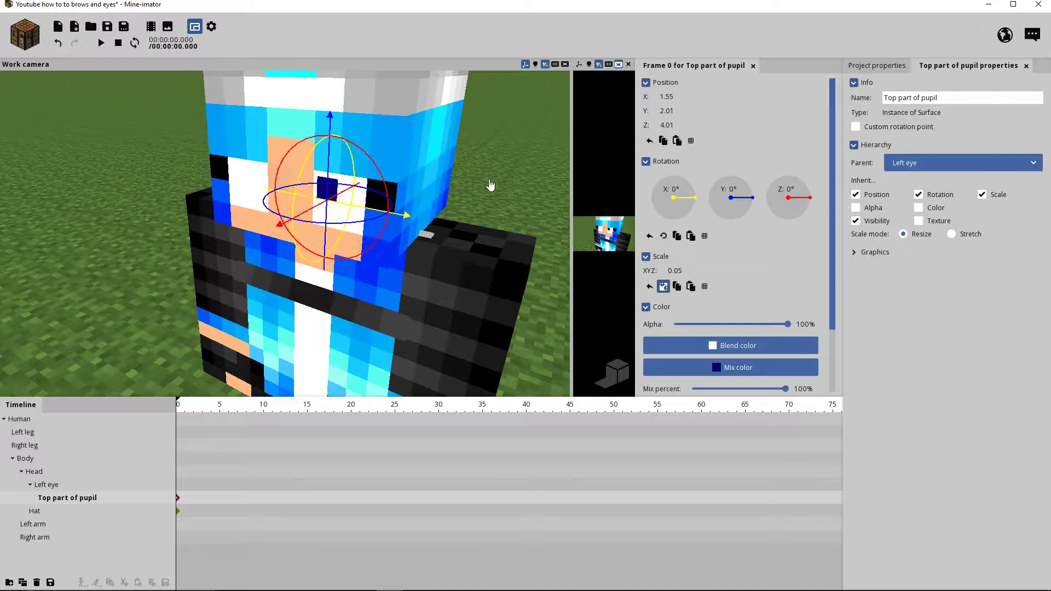
Deselect the pupil surface, check its placement on the face, and save the project.
{"action": "left_click", "coordinate": [490, 184]}
{"action": "left_click_drag", "start_coordinate": [504, 304], "coordinate": [602, 241]}
{"action": "left_click_drag", "start_coordinate": [383, 202], "coordinate": [307, 211]}
{"action": "scroll", "coordinate": [307, 212], "scroll_direction": "down", "scroll_amount": 3}
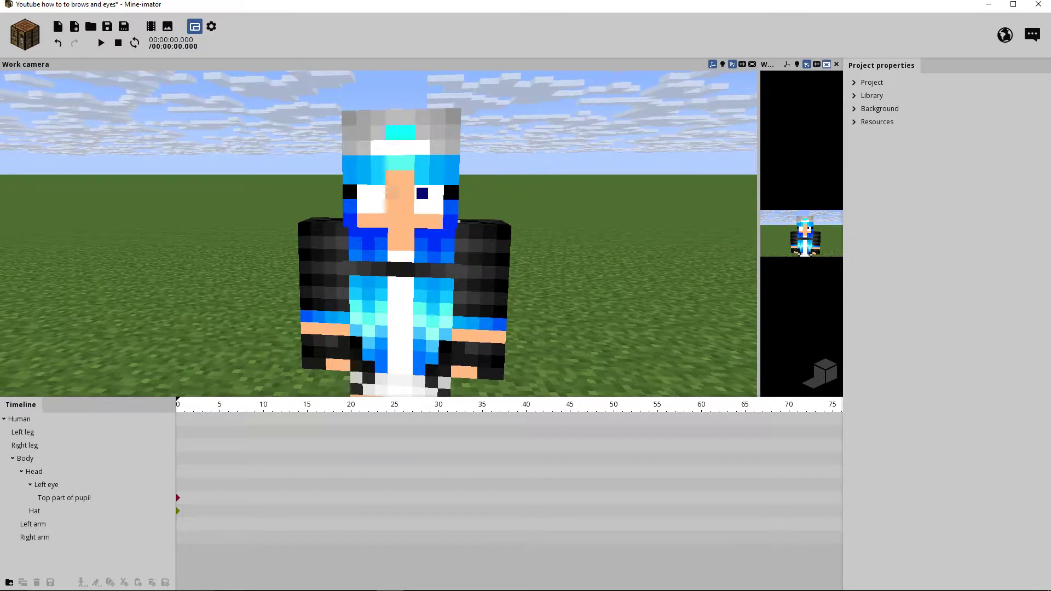
{"action": "left_click_drag", "start_coordinate": [383, 219], "coordinate": [317, 225]}
{"action": "scroll", "coordinate": [317, 224], "scroll_direction": "down", "scroll_amount": 1}
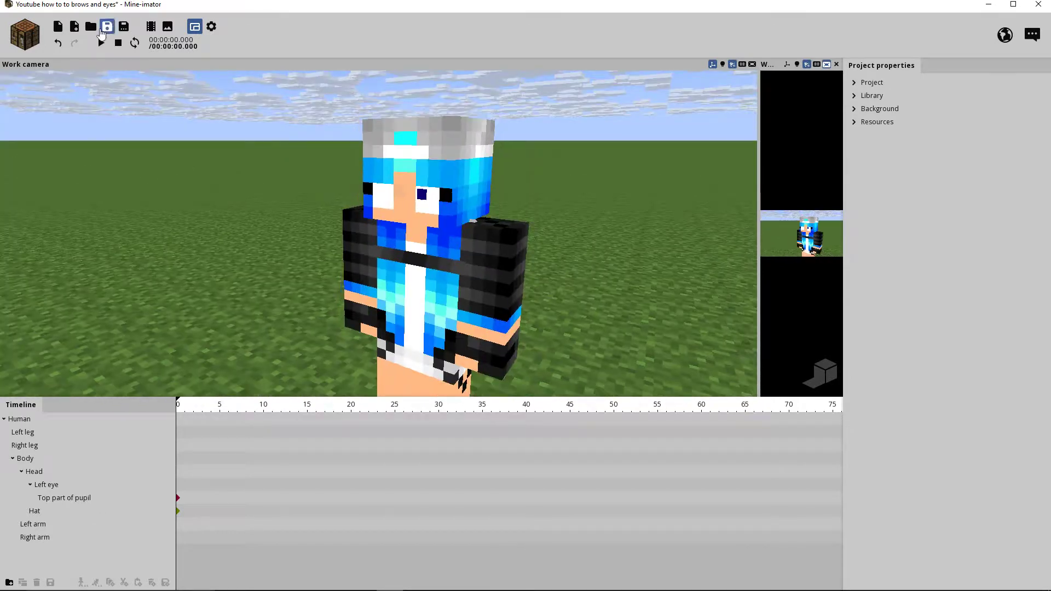
{"action": "left_click", "coordinate": [106, 27]}
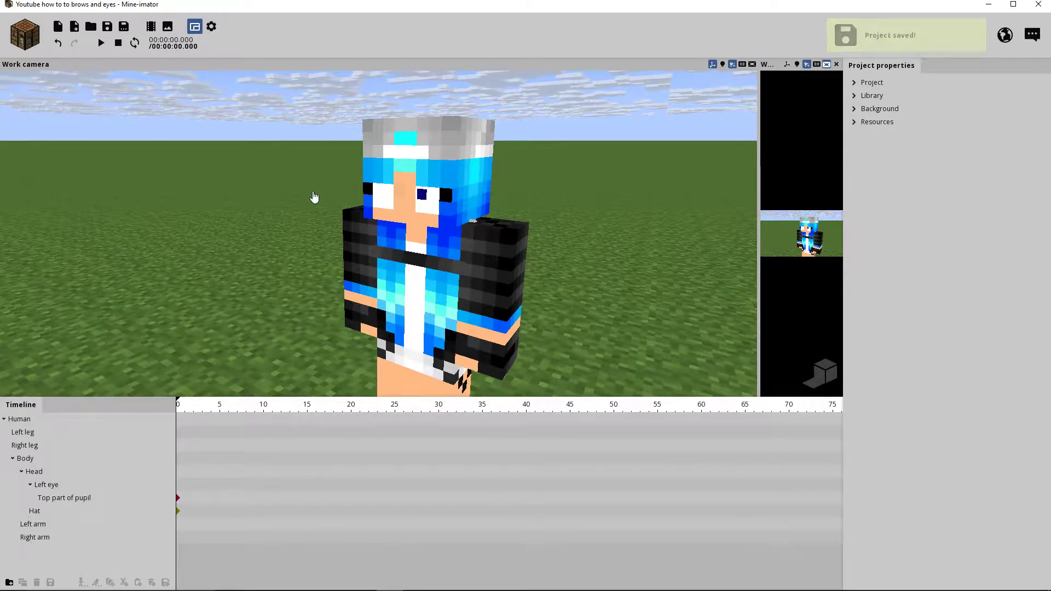
{"action": "left_click_drag", "start_coordinate": [312, 194], "coordinate": [353, 230]}
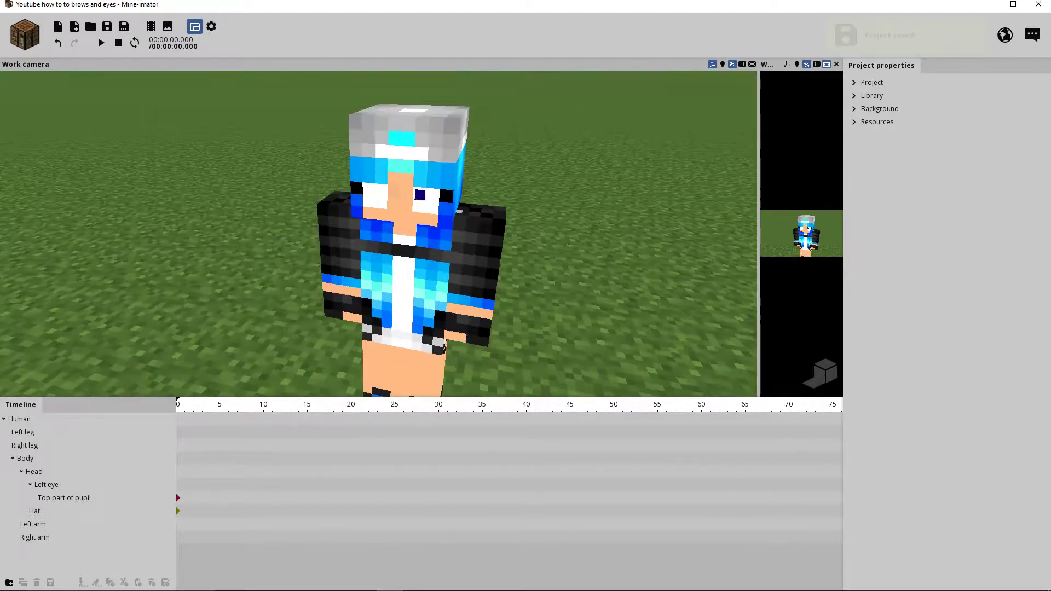
Duplicate the Top part of pupil surface and rename the copy Bottom part of pupil.
{"action": "left_click", "coordinate": [64, 497]}
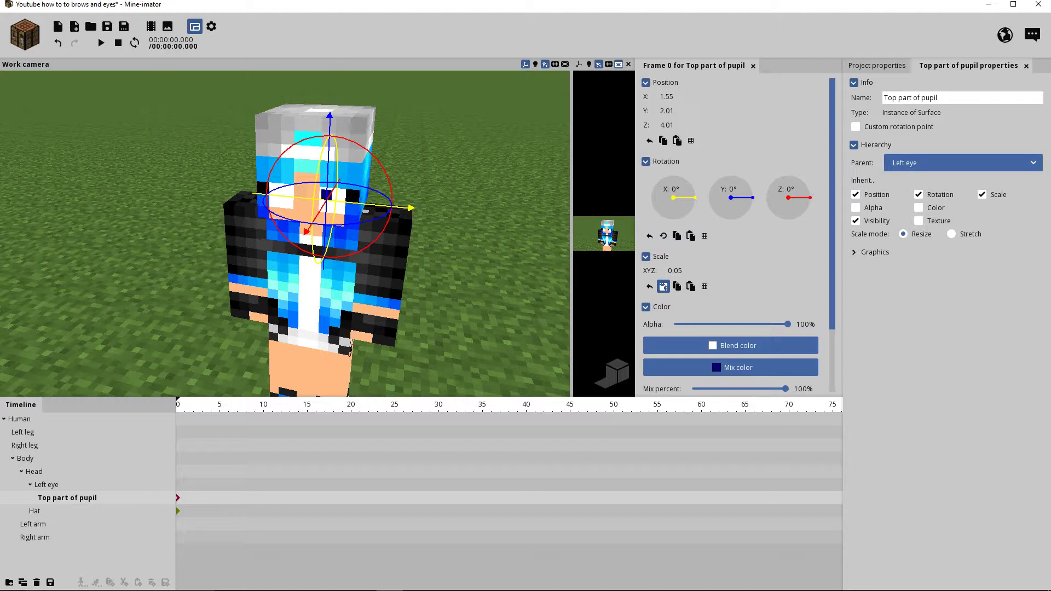
{"action": "left_click", "coordinate": [22, 582]}
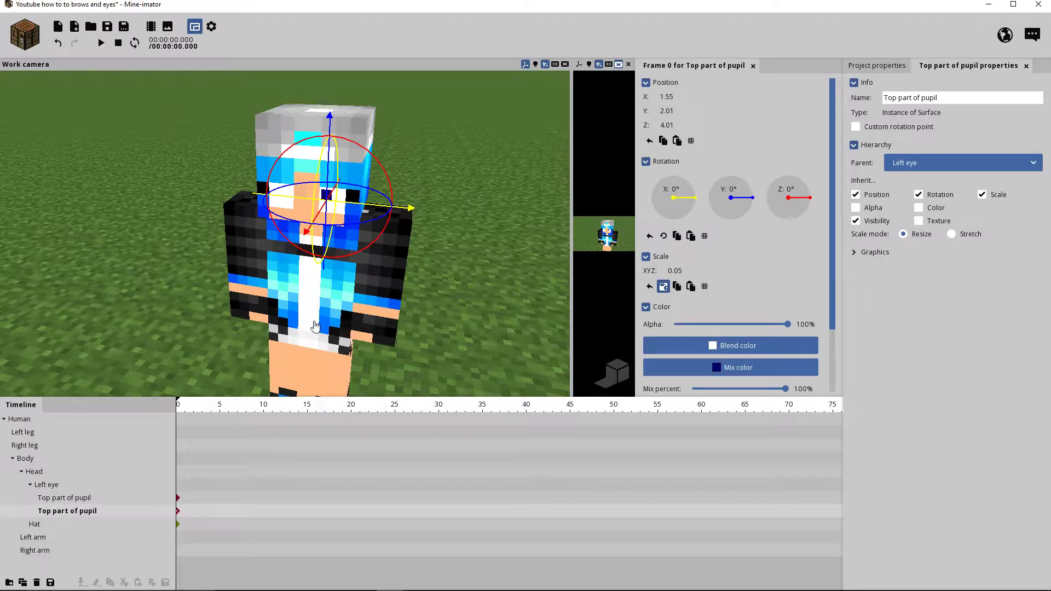
{"action": "left_click", "coordinate": [897, 97]}
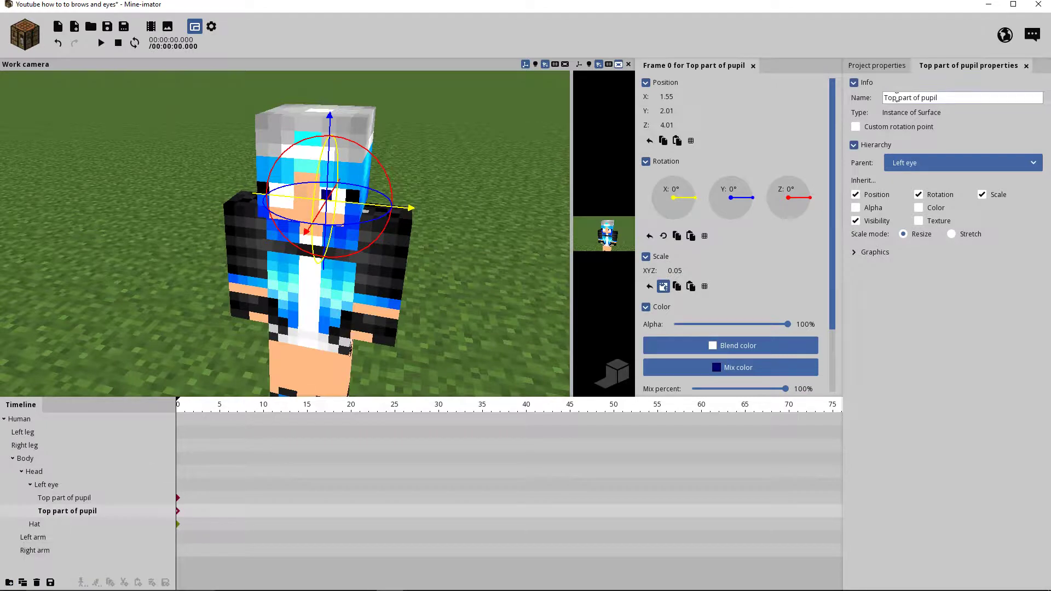
{"action": "key", "text": "BackSpace"}
{"action": "key", "text": "BackSpace"}
{"action": "key", "text": "BackSpace"}
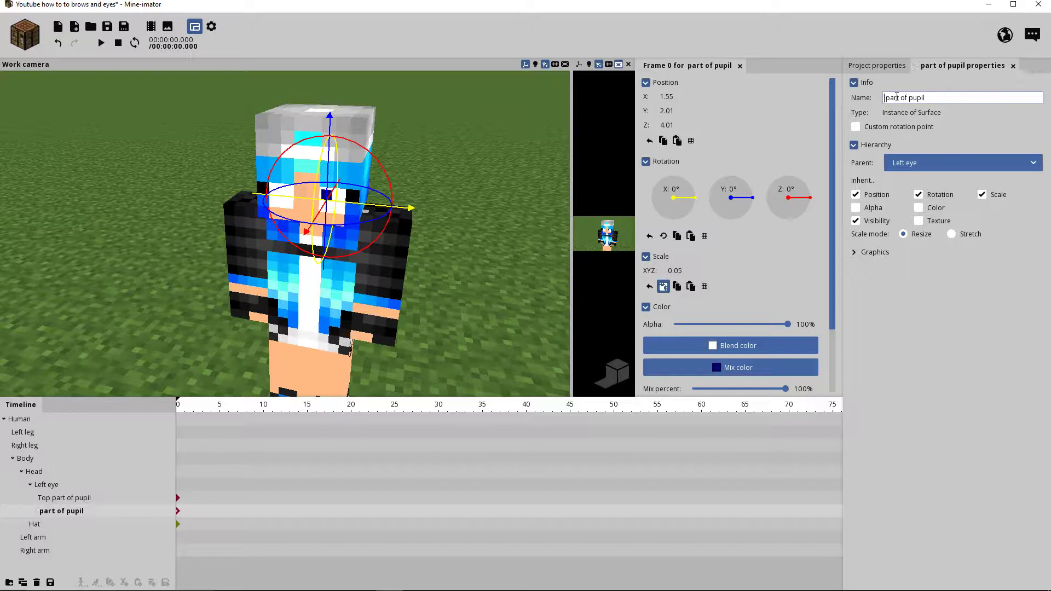
{"action": "type", "text": "Bottom"}
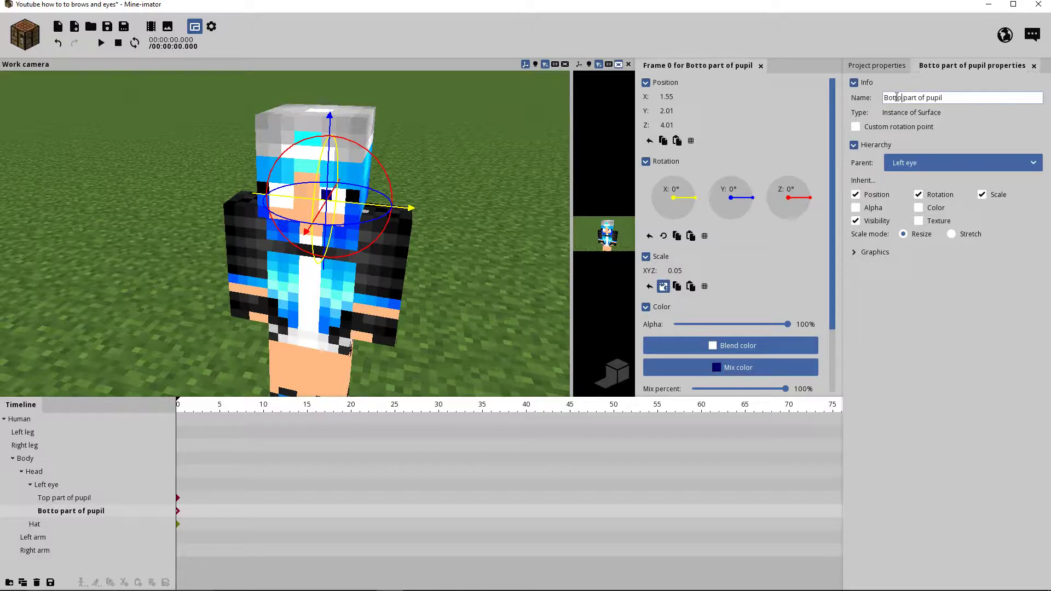
{"action": "left_click", "coordinate": [905, 326]}
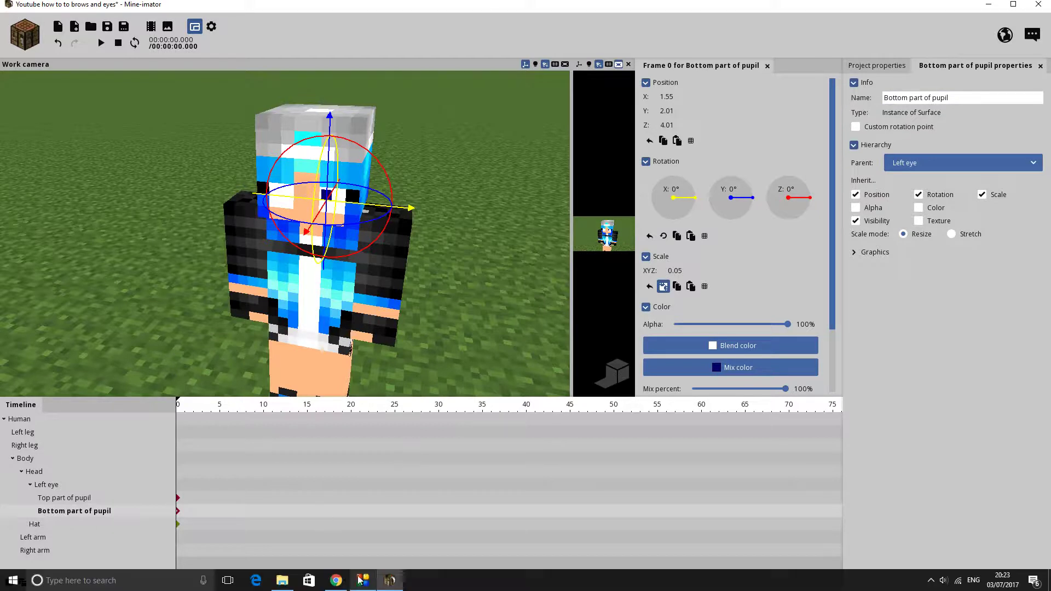
Switch to Nova Skin in the browser to check the skin's eyes, and return to Mine-imator.
{"action": "left_click", "coordinate": [336, 580]}
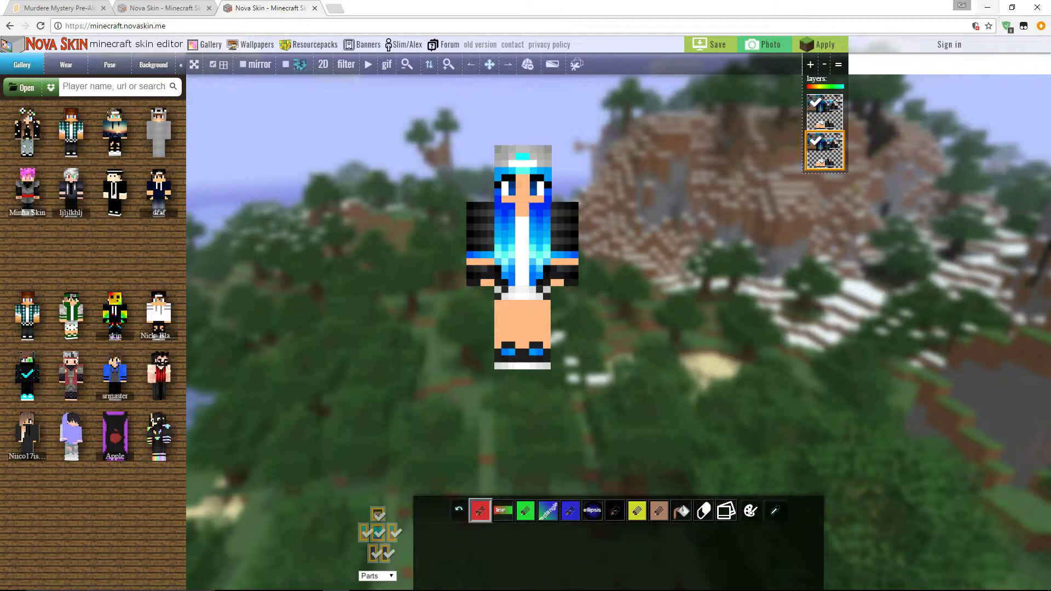
{"action": "left_click", "coordinate": [389, 580]}
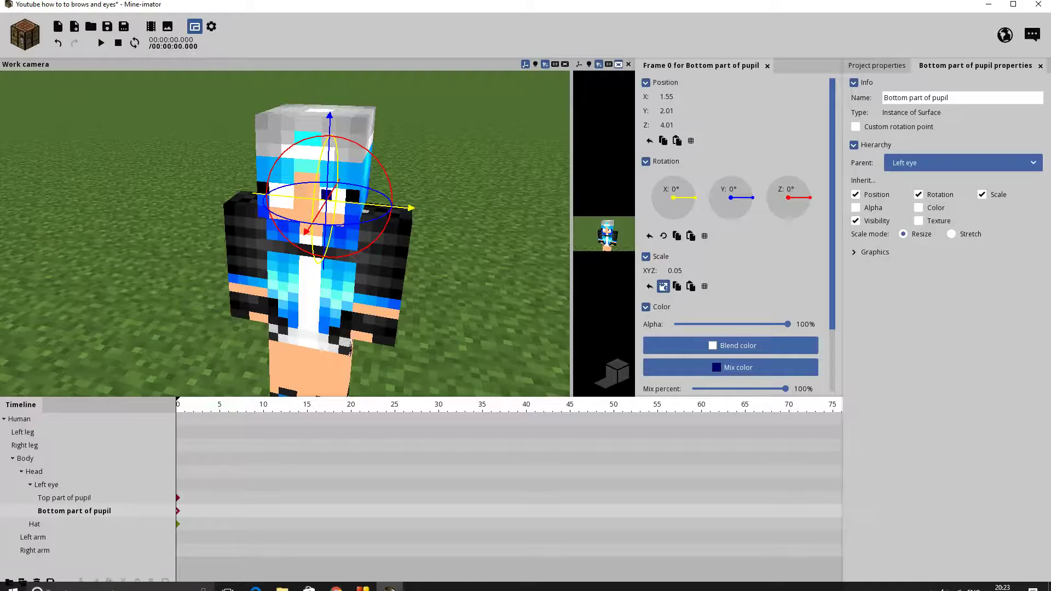
Lower the Bottom part of pupil surface below the top part to about Y 0.56.
{"action": "left_click_drag", "start_coordinate": [445, 252], "coordinate": [328, 274]}
{"action": "left_click_drag", "start_coordinate": [459, 324], "coordinate": [357, 271]}
{"action": "scroll", "coordinate": [377, 273], "scroll_direction": "up", "scroll_amount": 4}
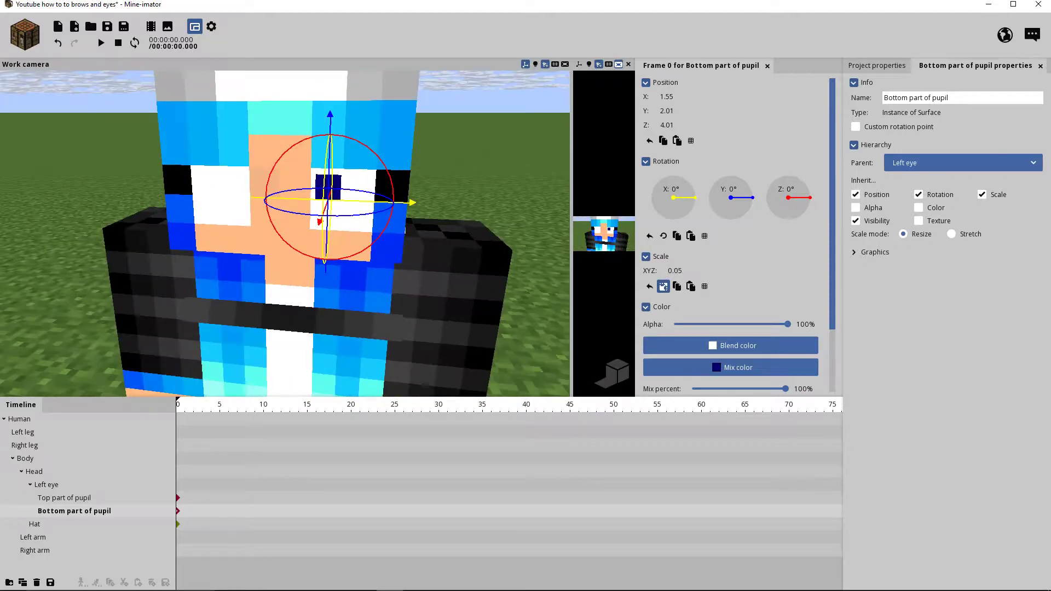
{"action": "middle_click_drag", "start_coordinate": [354, 224], "coordinate": [339, 220]}
{"action": "left_click_drag", "start_coordinate": [329, 174], "coordinate": [332, 216]}
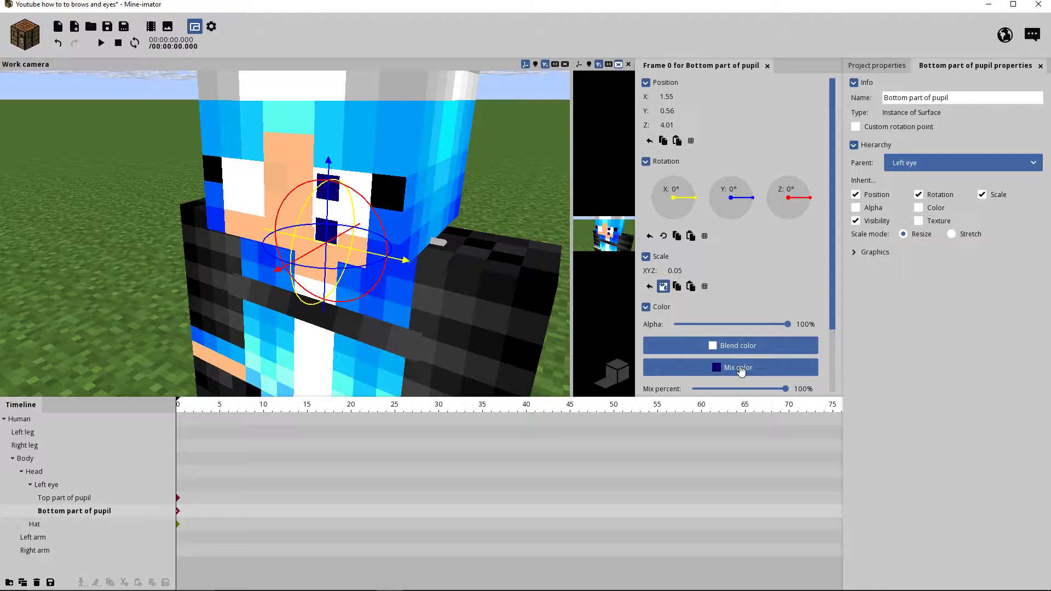
Set the mix color of the Bottom part of pupil to the brighter blue 1000DF.
{"action": "left_click", "coordinate": [740, 369]}
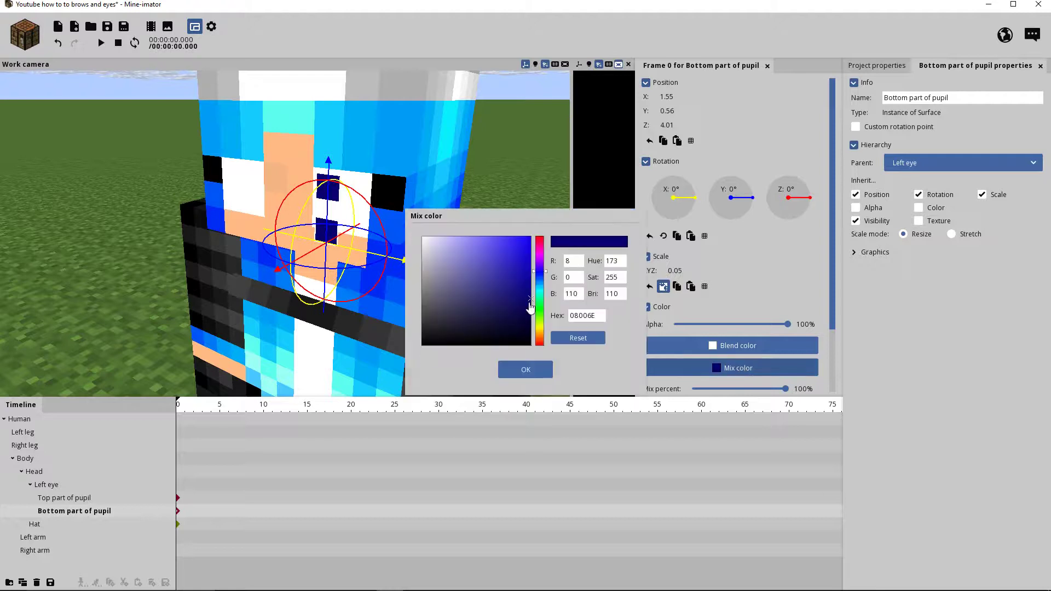
{"action": "left_click_drag", "start_coordinate": [529, 297], "coordinate": [557, 255]}
{"action": "left_click", "coordinate": [537, 370]}
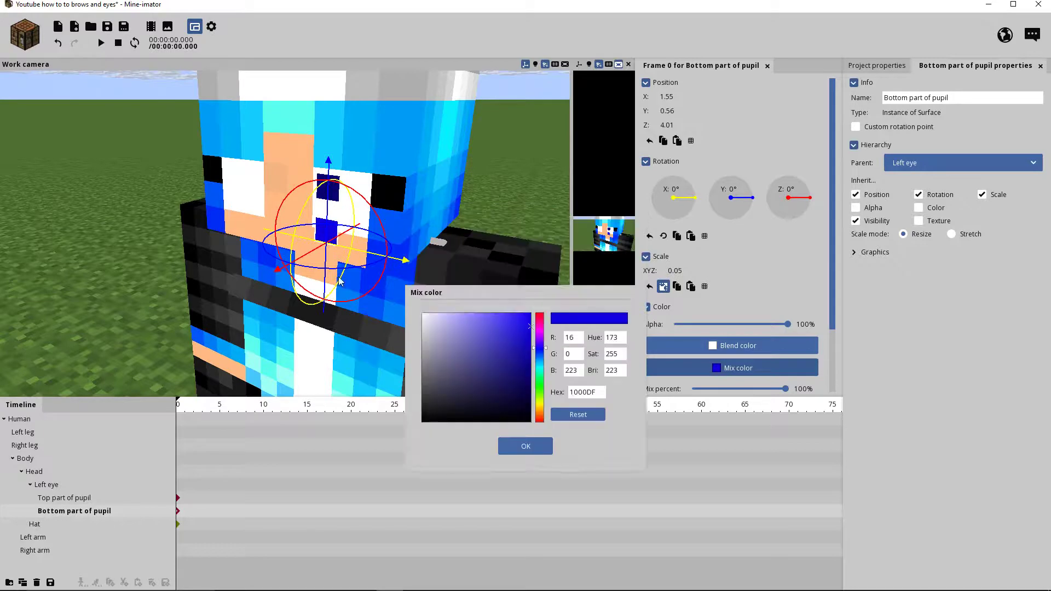
Raise the Bottom part of pupil to about Y 1.22 so it meets the top part.
{"action": "left_click_drag", "start_coordinate": [507, 365], "coordinate": [421, 388]}
{"action": "scroll", "coordinate": [421, 388], "scroll_direction": "up", "scroll_amount": 2}
{"action": "right_click_drag", "start_coordinate": [328, 195], "coordinate": [329, 194]}
{"action": "left_click_drag", "start_coordinate": [328, 195], "coordinate": [335, 171]}
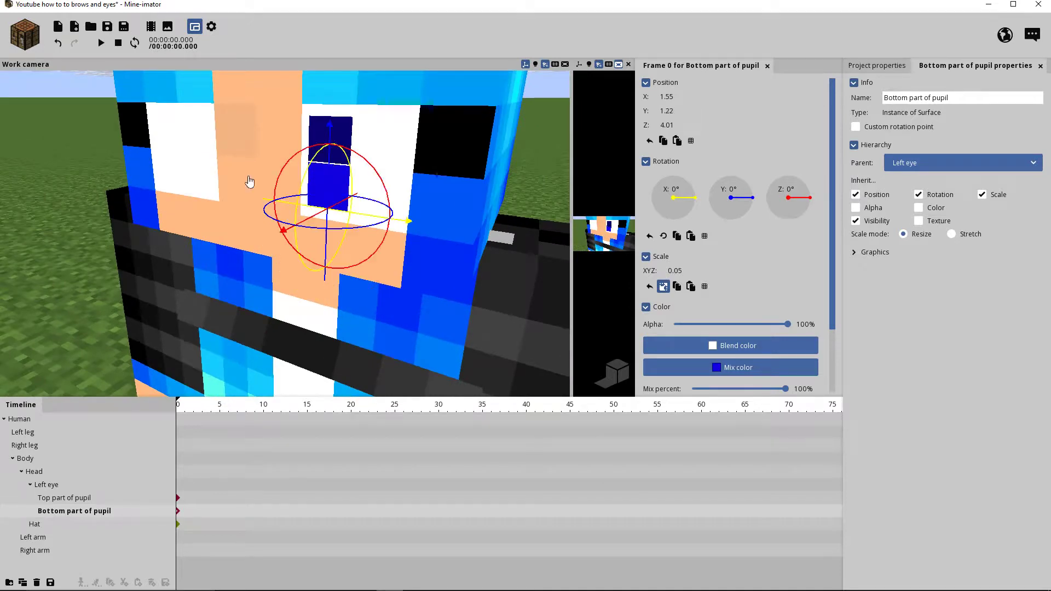
Deselect the pupil surface and examine the finished left pupil on the face from several distances and angles.
{"action": "left_click", "coordinate": [58, 157]}
{"action": "left_click_drag", "start_coordinate": [277, 237], "coordinate": [383, 237]}
{"action": "right_click_drag", "start_coordinate": [59, 159], "coordinate": [58, 159]}
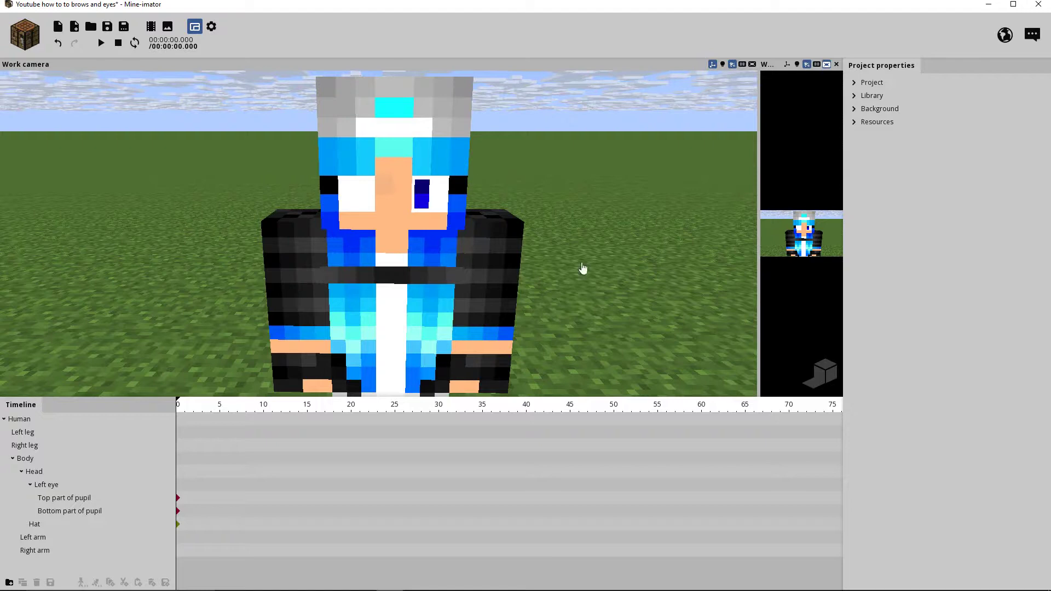
{"action": "right_click_drag", "start_coordinate": [582, 264], "coordinate": [582, 265]}
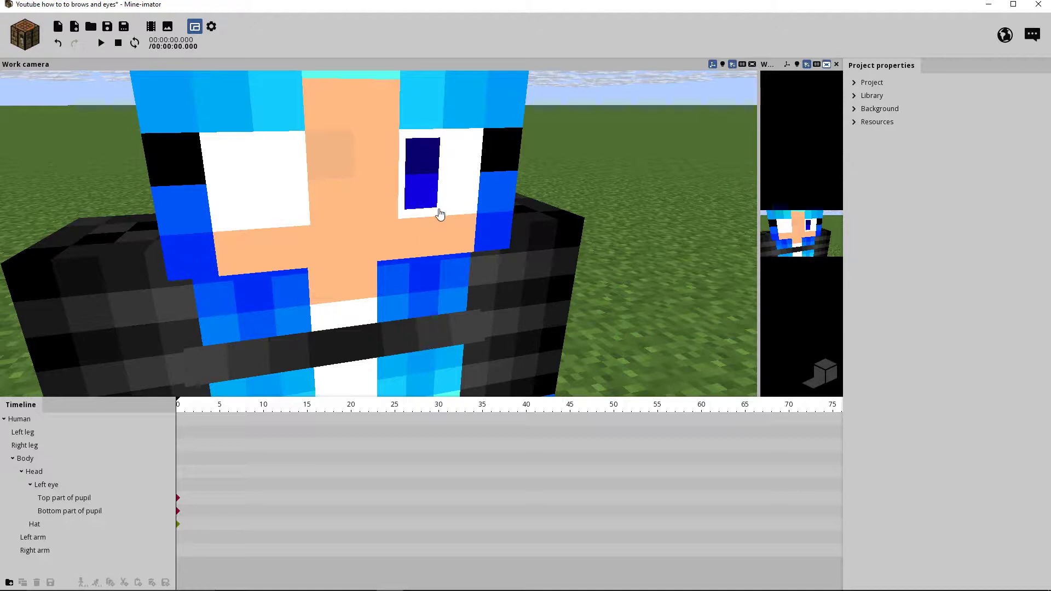
{"action": "mouse_move", "coordinate": [592, 216]}
{"action": "left_mouse_down"}
{"action": "mouse_move", "coordinate": [544, 218]}
{"action": "mouse_move", "coordinate": [583, 214]}
{"action": "mouse_move", "coordinate": [572, 212]}
{"action": "left_mouse_up"}
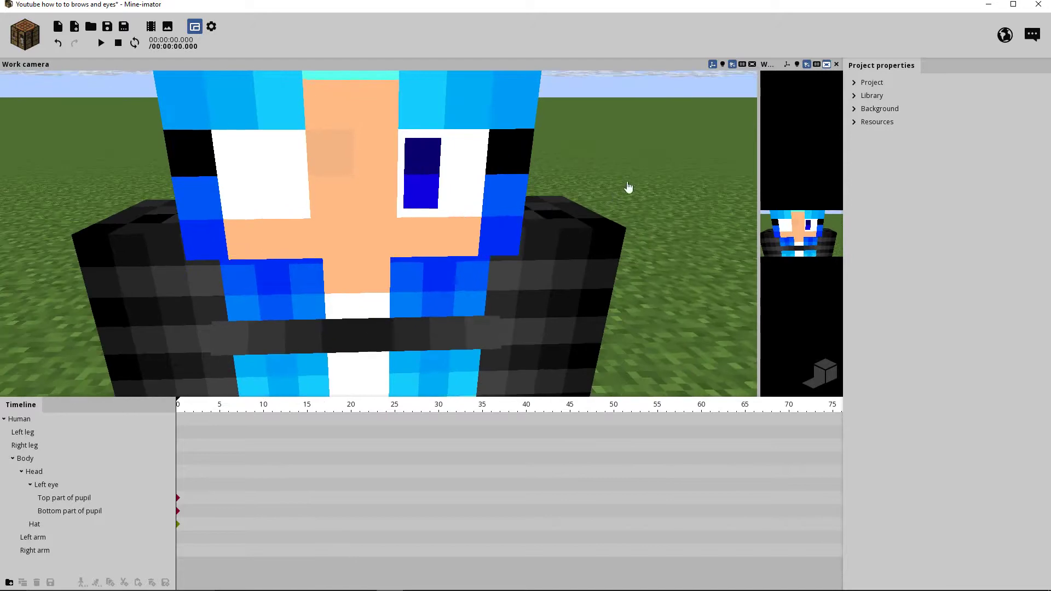
{"action": "scroll", "coordinate": [628, 188], "scroll_direction": "down", "scroll_amount": 3}
{"action": "mouse_move", "coordinate": [629, 189]}
{"action": "left_mouse_down"}
{"action": "mouse_move", "coordinate": [613, 216]}
{"action": "mouse_move", "coordinate": [629, 213]}
{"action": "mouse_move", "coordinate": [574, 238]}
{"action": "mouse_move", "coordinate": [624, 210]}
{"action": "mouse_move", "coordinate": [618, 200]}
{"action": "left_mouse_up"}
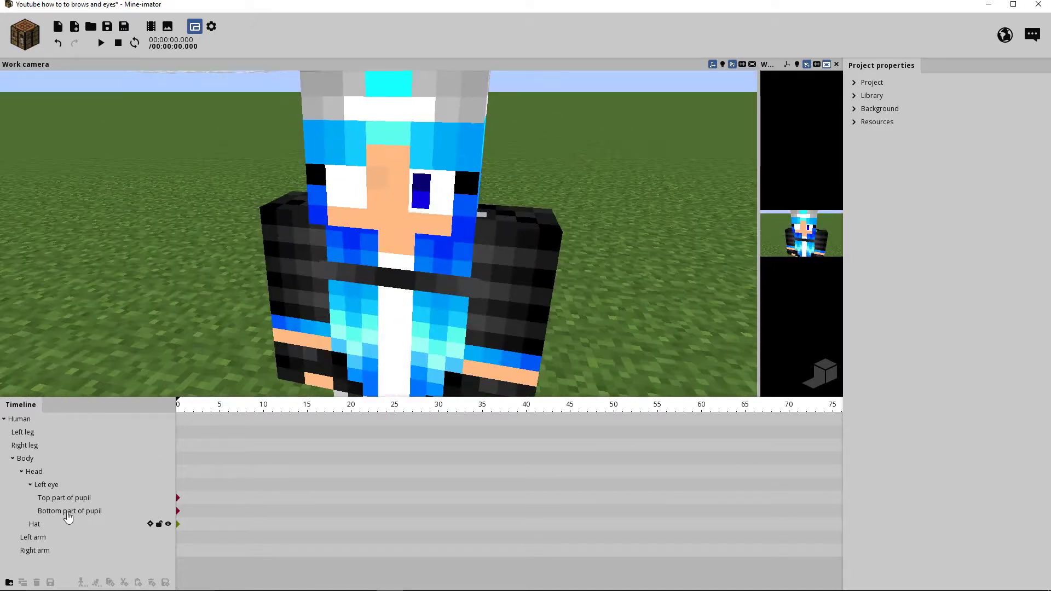
Duplicate the Left eye folder with its pupil parts and move the copy over the other eye at about X -3.07.
{"action": "left_click", "coordinate": [67, 512]}
{"action": "left_click", "coordinate": [60, 499]}
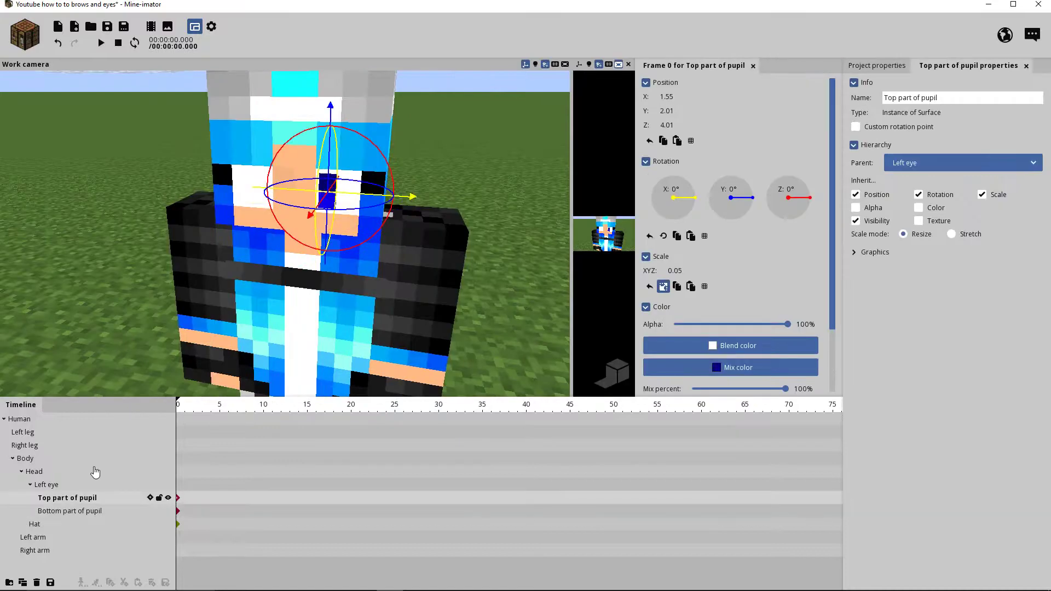
{"action": "left_click", "coordinate": [46, 485]}
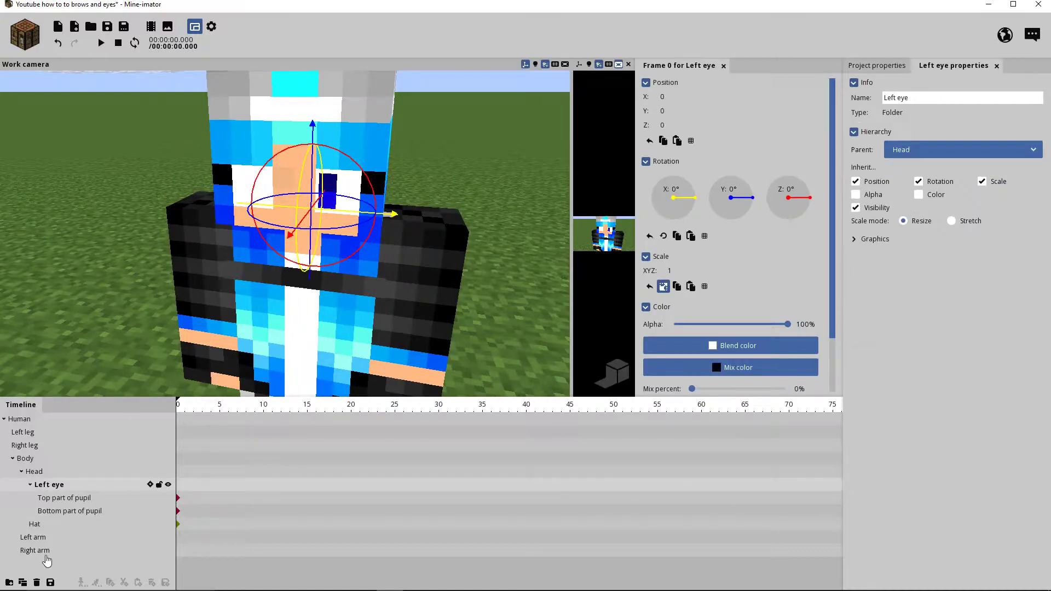
{"action": "left_click", "coordinate": [22, 581]}
{"action": "left_click_drag", "start_coordinate": [166, 283], "coordinate": [252, 256]}
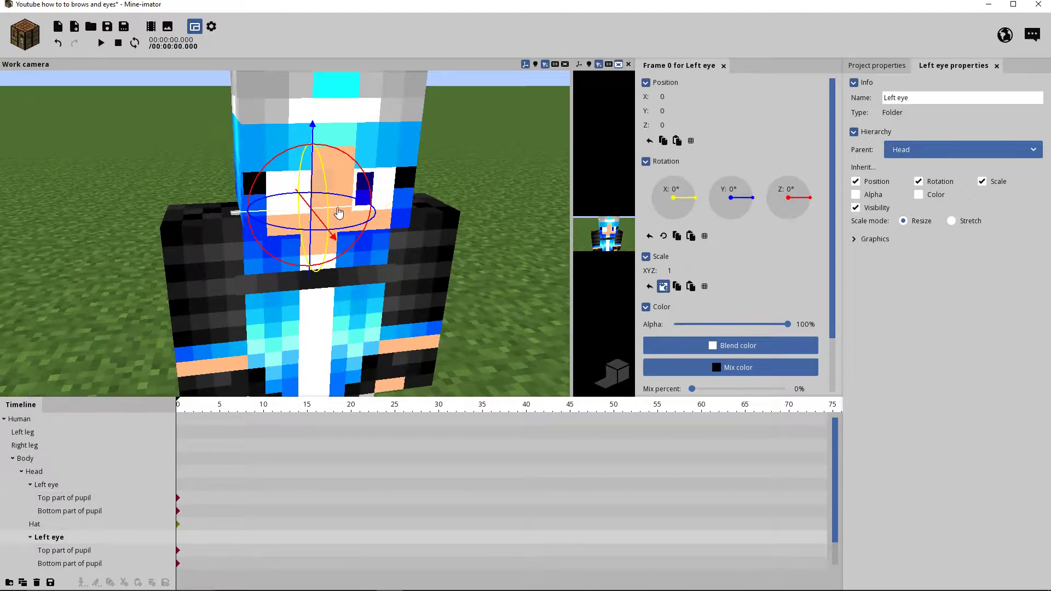
{"action": "left_click_drag", "start_coordinate": [338, 212], "coordinate": [283, 212]}
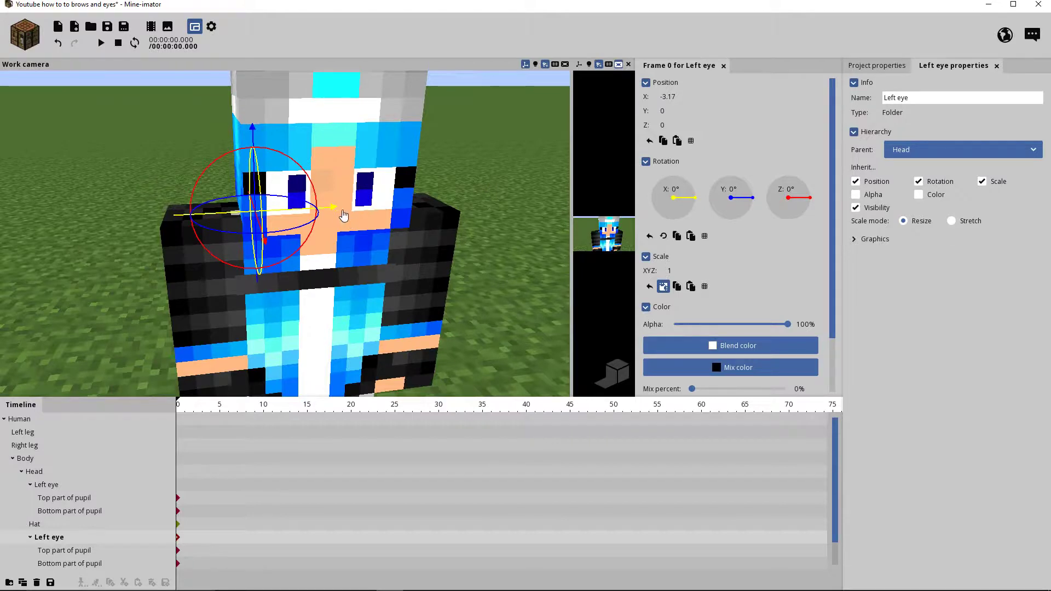
{"action": "left_click_drag", "start_coordinate": [337, 213], "coordinate": [338, 212]}
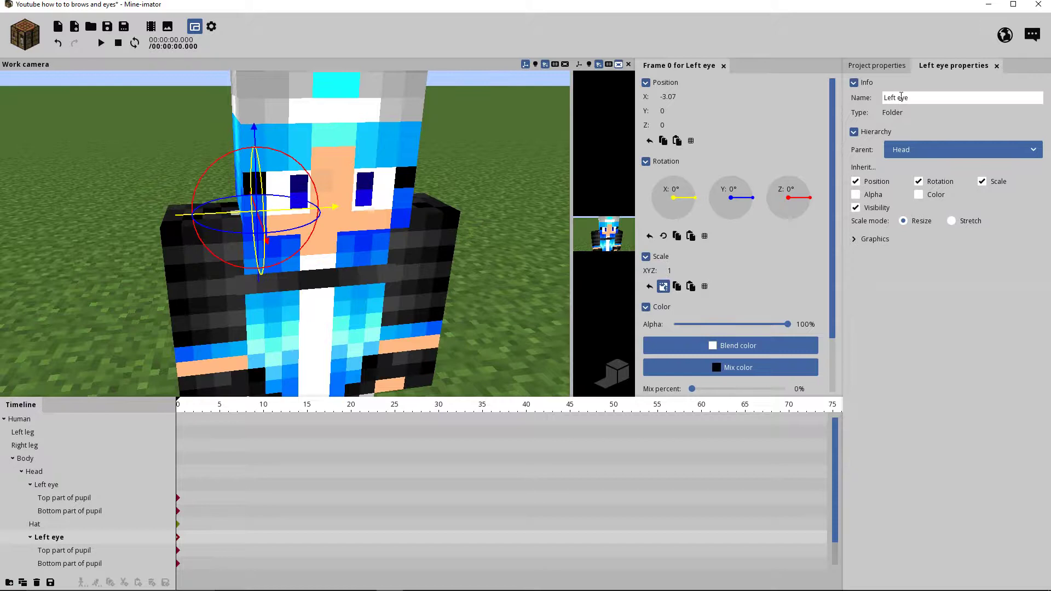
Rename the duplicated eye folder as Right eye.
{"action": "left_click", "coordinate": [895, 98]}
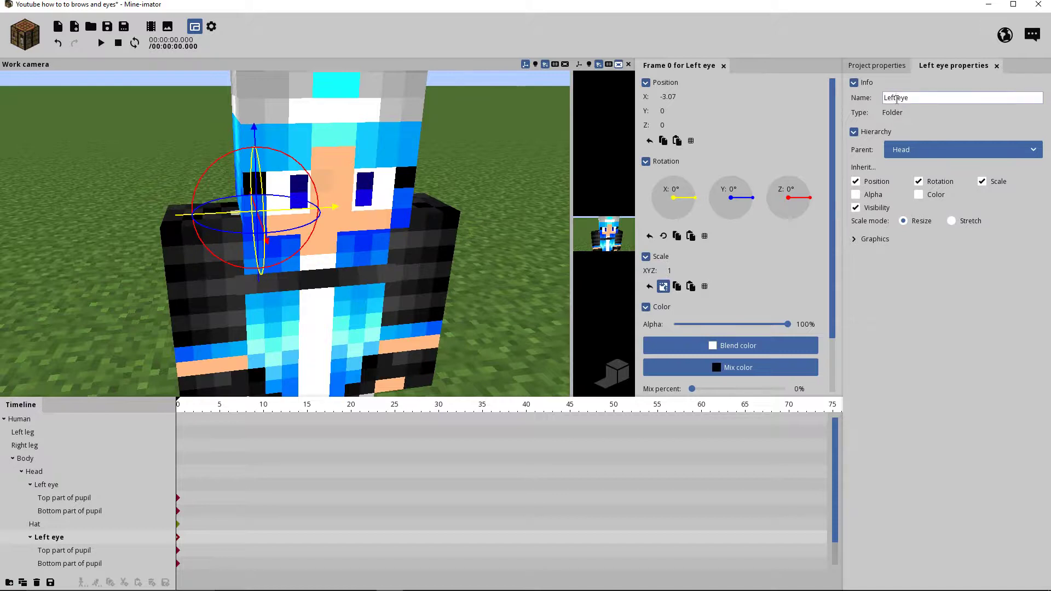
{"action": "key", "text": "BackSpace"}
{"action": "key", "text": "BackSpace"}
{"action": "key", "text": "BackSpace"}
{"action": "key", "text": "BackSpace"}
{"action": "type", "text": "R"}
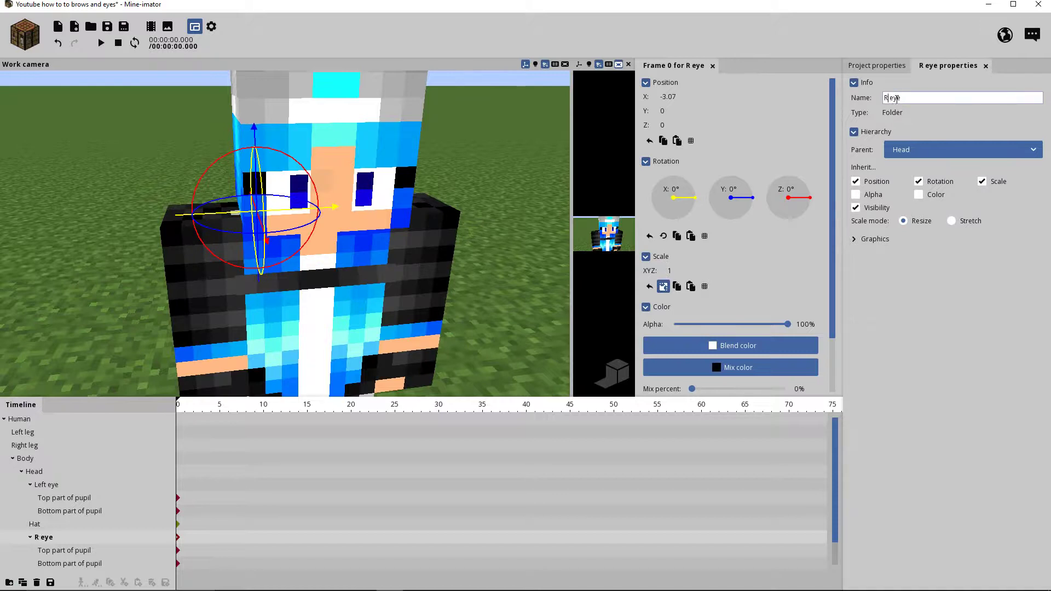
{"action": "type", "text": "ight"}
{"action": "left_click", "coordinate": [952, 344]}
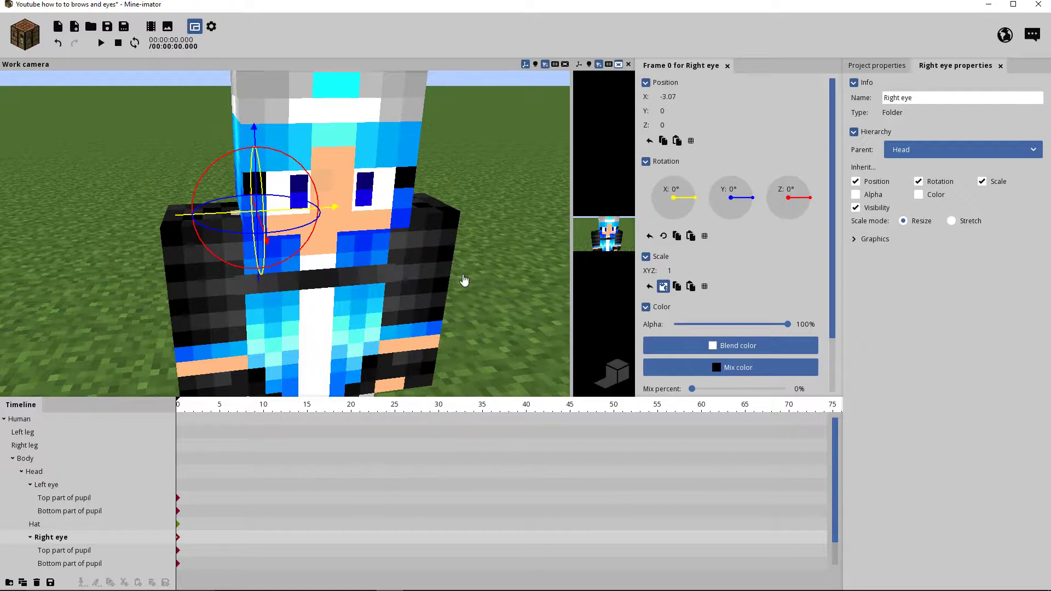
Check both eyes from the front, deselect the Right eye folder, and save the project.
{"action": "left_click_drag", "start_coordinate": [460, 277], "coordinate": [438, 224]}
{"action": "scroll", "coordinate": [461, 276], "scroll_direction": "down", "scroll_amount": 3}
{"action": "left_click_drag", "start_coordinate": [383, 246], "coordinate": [383, 296]}
{"action": "scroll", "coordinate": [383, 274], "scroll_direction": "up", "scroll_amount": 3}
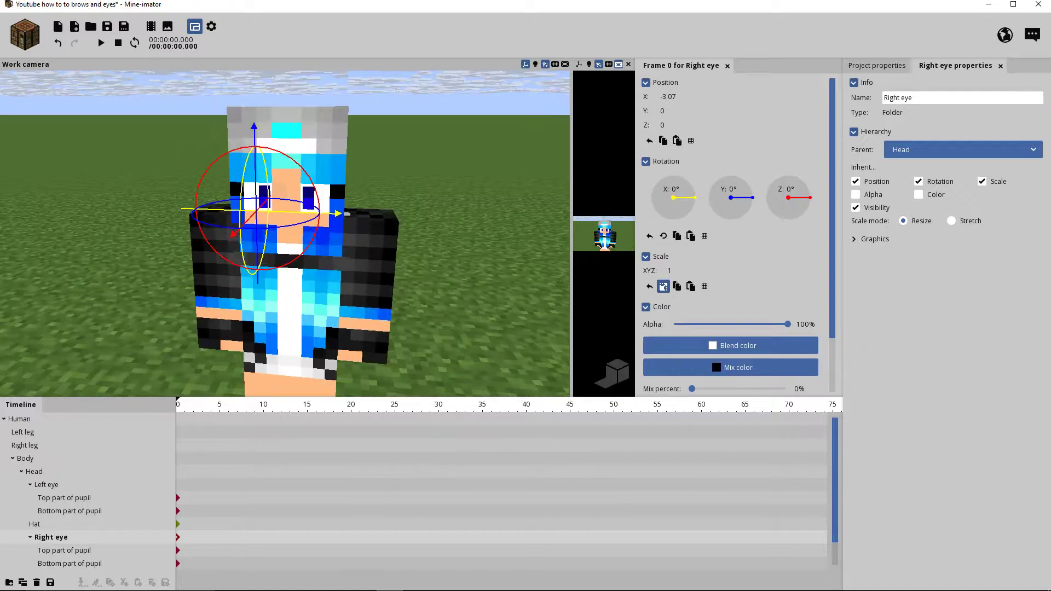
{"action": "left_click", "coordinate": [521, 232]}
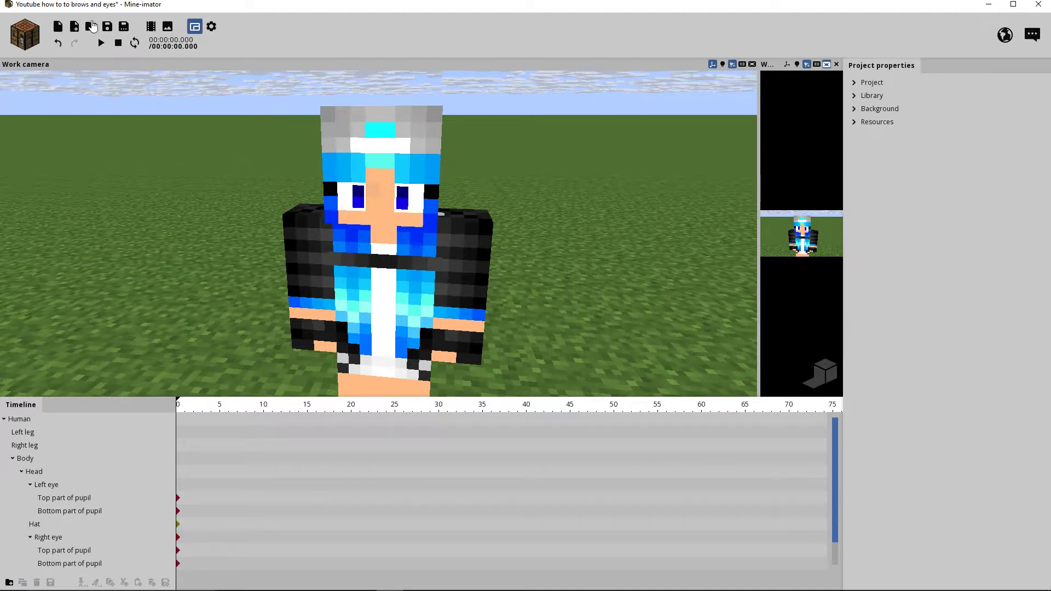
{"action": "left_click", "coordinate": [107, 26]}
Create a cube without a texture and select it in the scene.
{"action": "left_click", "coordinate": [31, 49]}
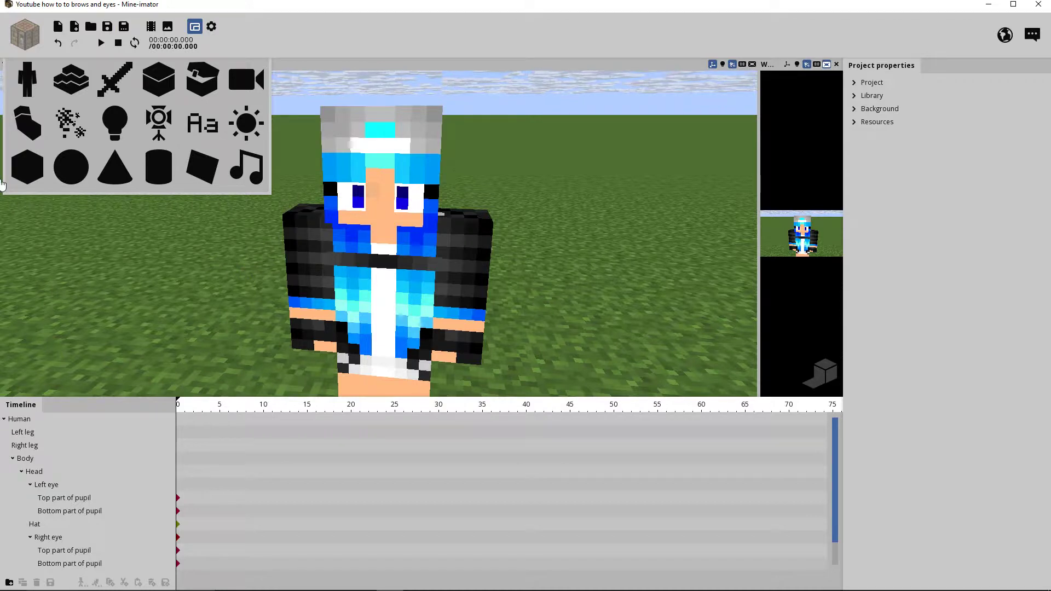
{"action": "left_click", "coordinate": [33, 168]}
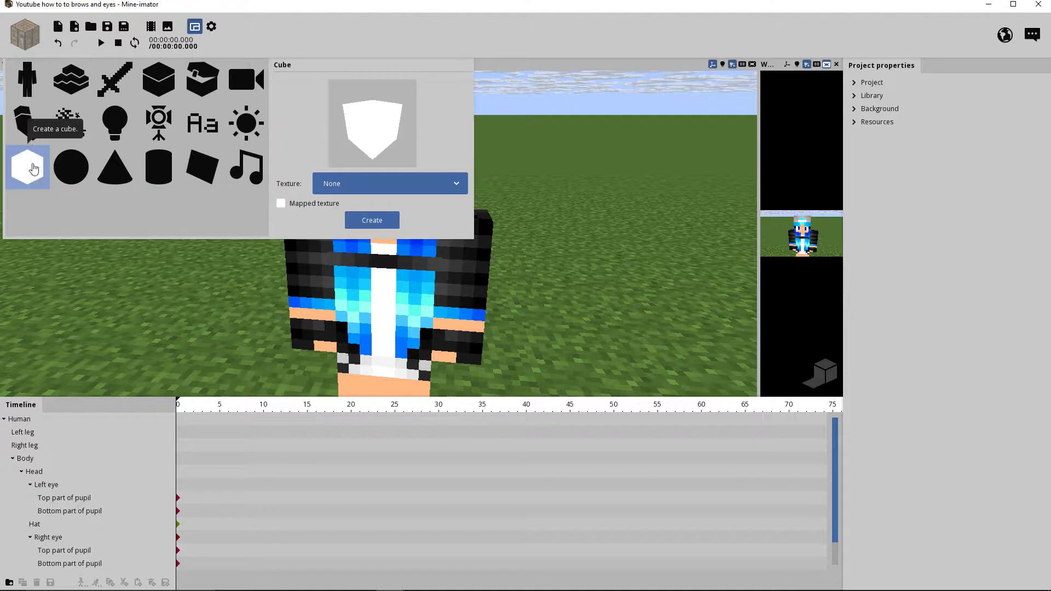
{"action": "left_click", "coordinate": [371, 220]}
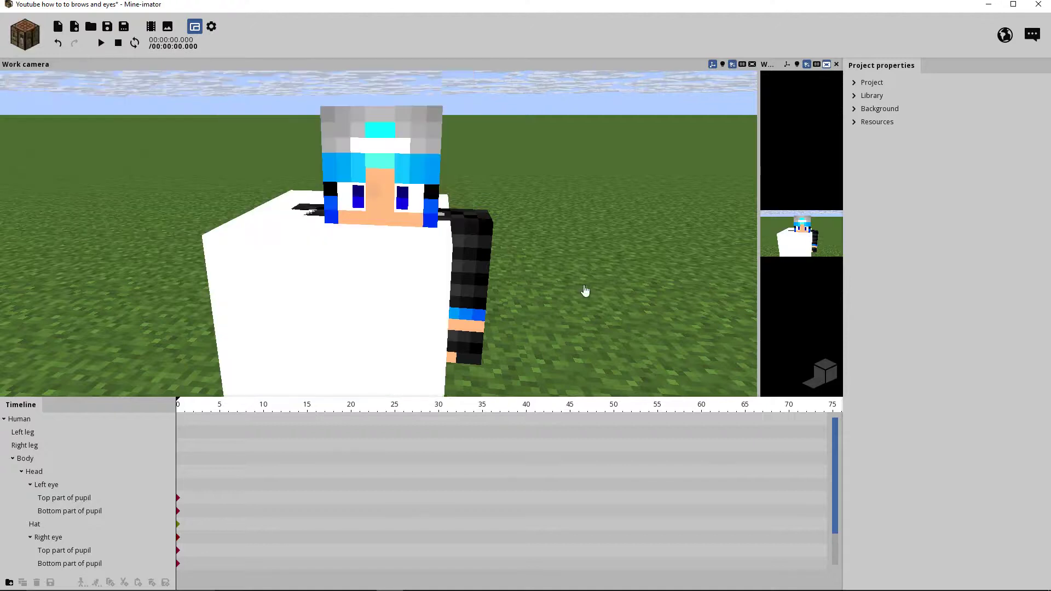
{"action": "right_click_drag", "start_coordinate": [584, 294], "coordinate": [613, 288]}
{"action": "left_click_drag", "start_coordinate": [382, 298], "coordinate": [492, 383]}
{"action": "left_click", "coordinate": [381, 299]}
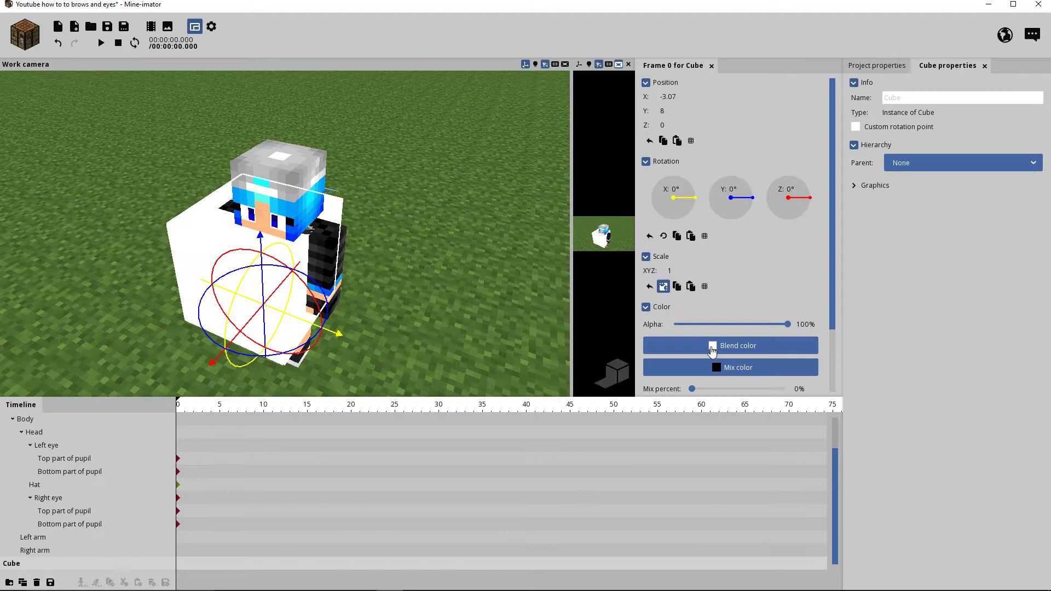
Color the cube black with mix color 000000 at a mix percent of 100%.
{"action": "left_click", "coordinate": [718, 376]}
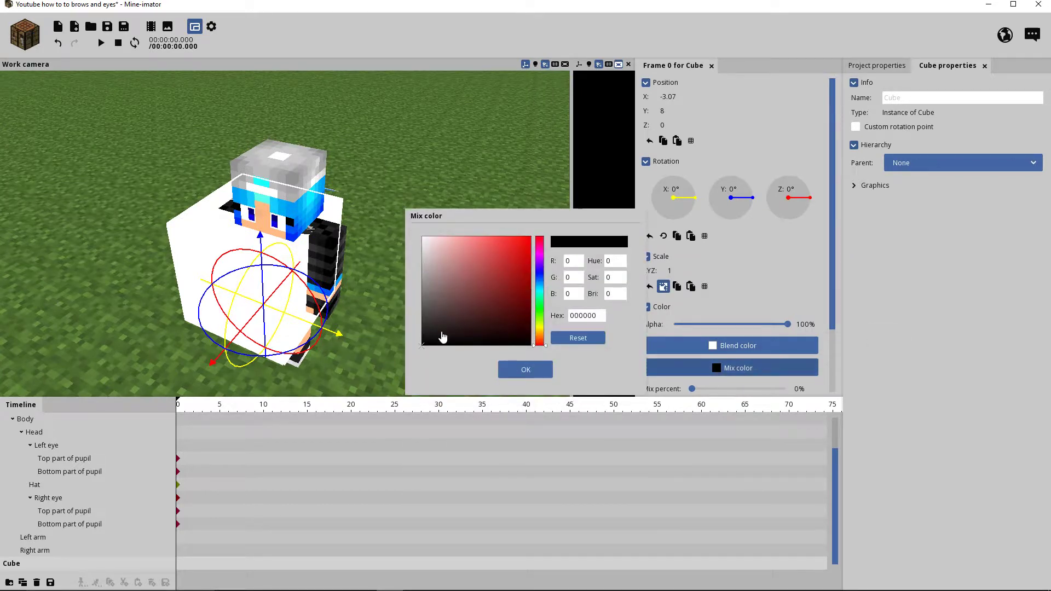
{"action": "left_click_drag", "start_coordinate": [442, 332], "coordinate": [606, 355]}
{"action": "left_click_drag", "start_coordinate": [575, 245], "coordinate": [552, 224]}
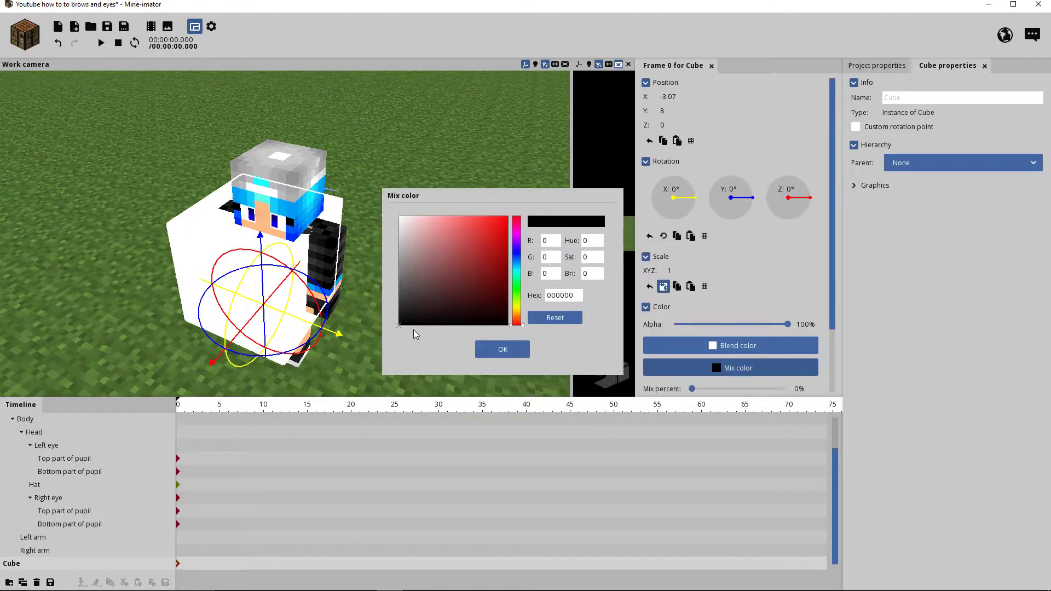
{"action": "left_click", "coordinate": [478, 353]}
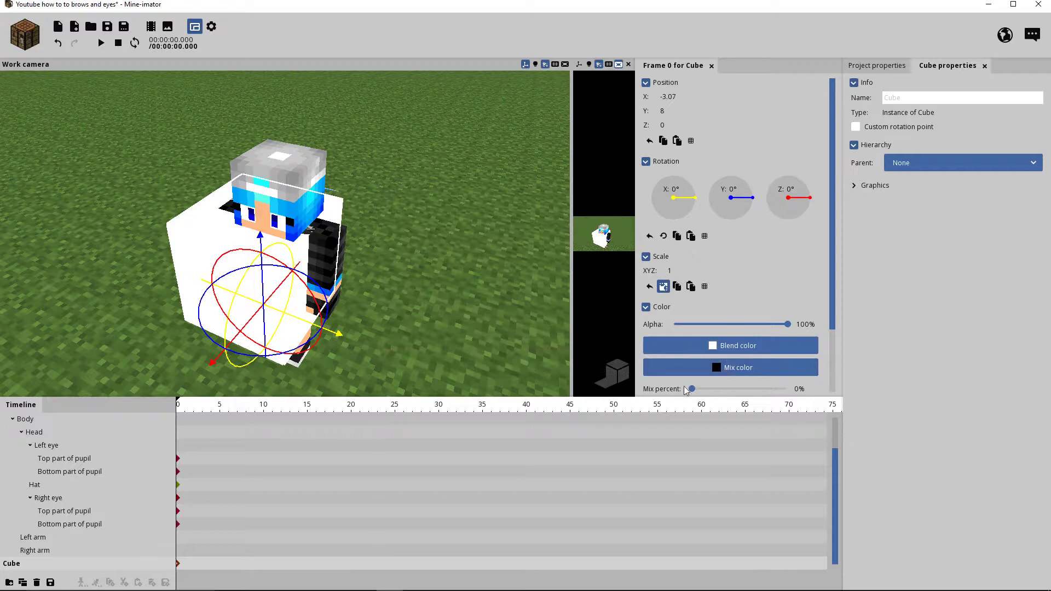
{"action": "left_click_drag", "start_coordinate": [693, 390], "coordinate": [879, 401]}
{"action": "mouse_move", "coordinate": [460, 272]}
{"action": "left_mouse_down"}
{"action": "mouse_move", "coordinate": [463, 206]}
{"action": "mouse_move", "coordinate": [463, 272]}
{"action": "left_mouse_up"}
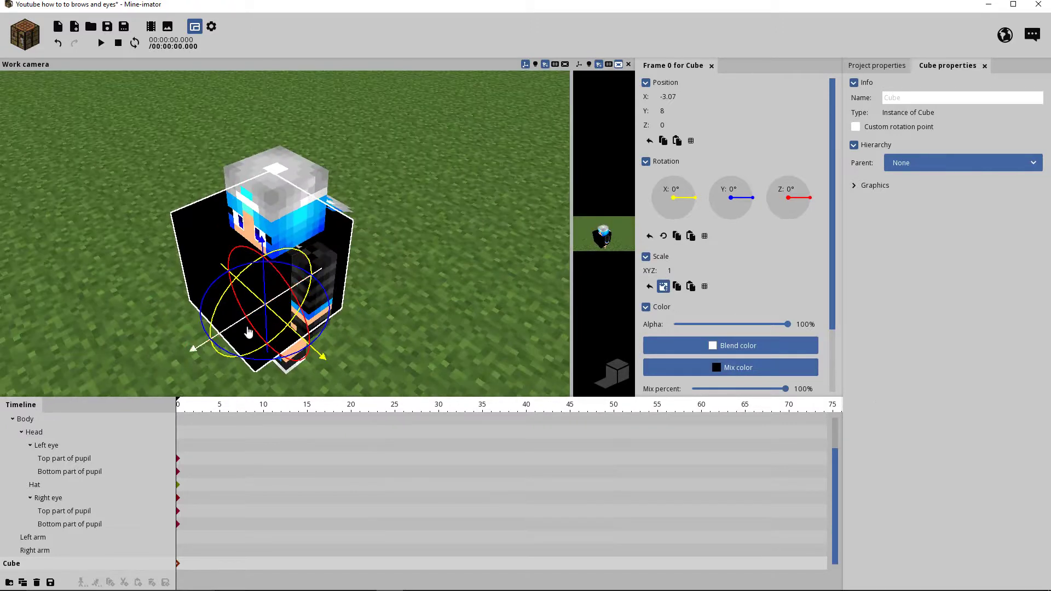
Scale the cube to 0.05 and move it in front of the face at about Y 24.59, Z 5.70.
{"action": "left_click_drag", "start_coordinate": [230, 328], "coordinate": [173, 349]}
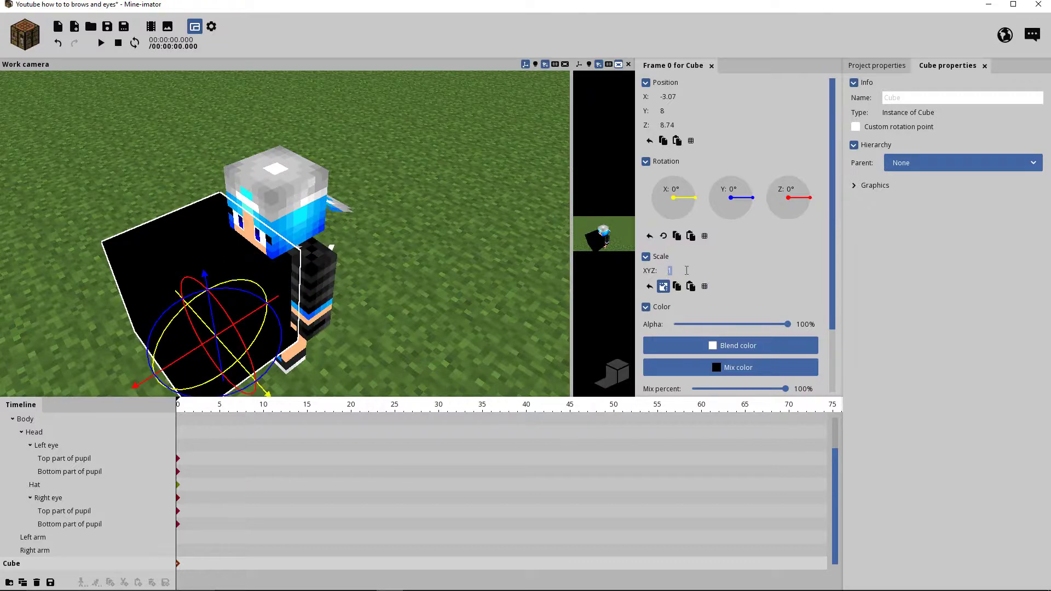
{"action": "key", "text": "BackSpace"}
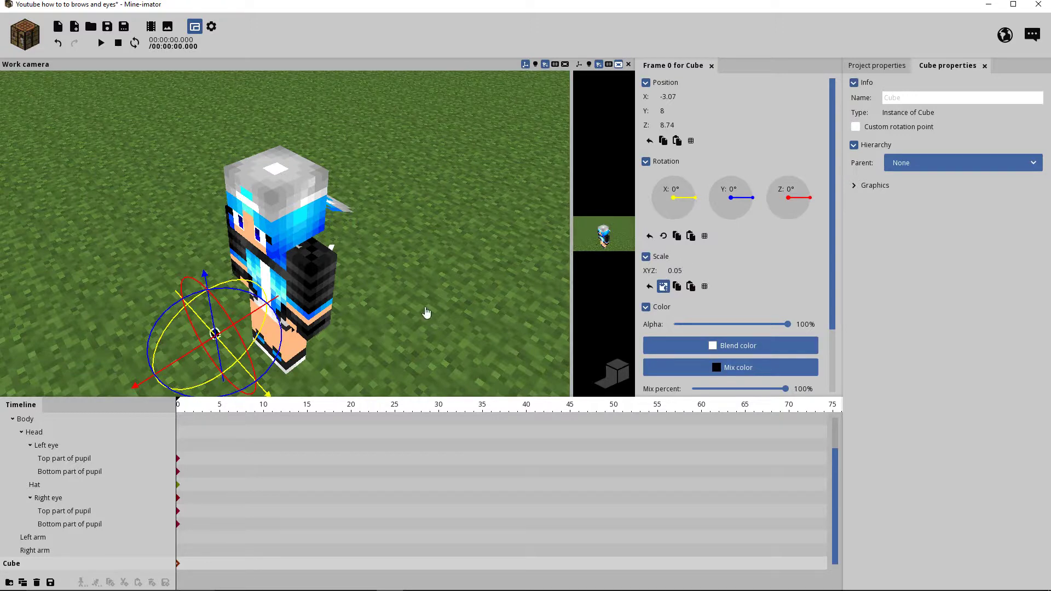
{"action": "left_click_drag", "start_coordinate": [425, 308], "coordinate": [423, 277]}
{"action": "left_click_drag", "start_coordinate": [188, 256], "coordinate": [208, 171]}
{"action": "left_click_drag", "start_coordinate": [215, 214], "coordinate": [237, 215]}
{"action": "left_click_drag", "start_coordinate": [347, 314], "coordinate": [334, 356]}
{"action": "scroll", "coordinate": [304, 278], "scroll_direction": "up", "scroll_amount": 3}
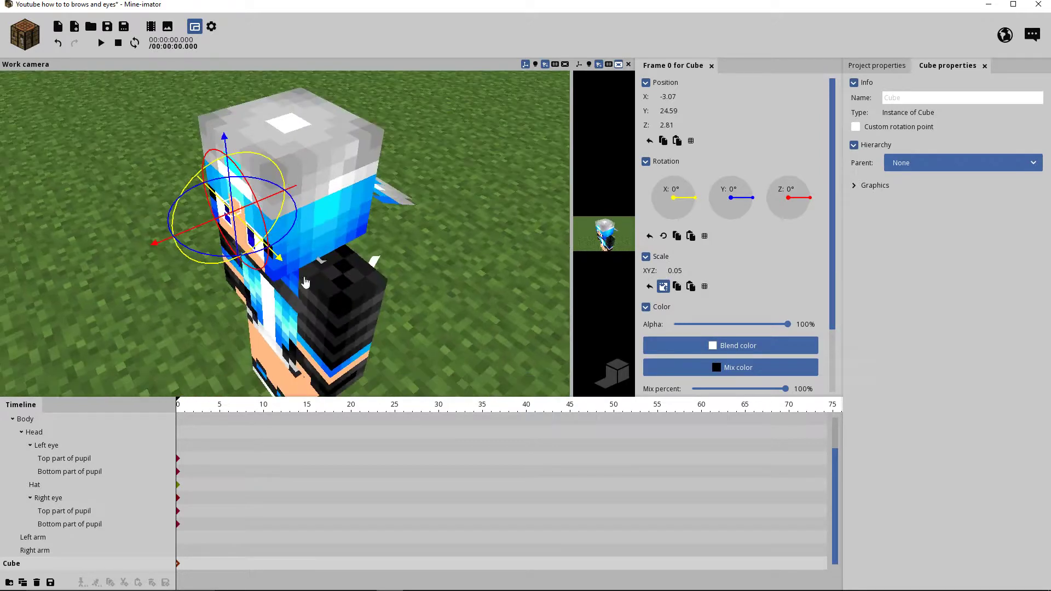
{"action": "left_click_drag", "start_coordinate": [246, 210], "coordinate": [211, 222]}
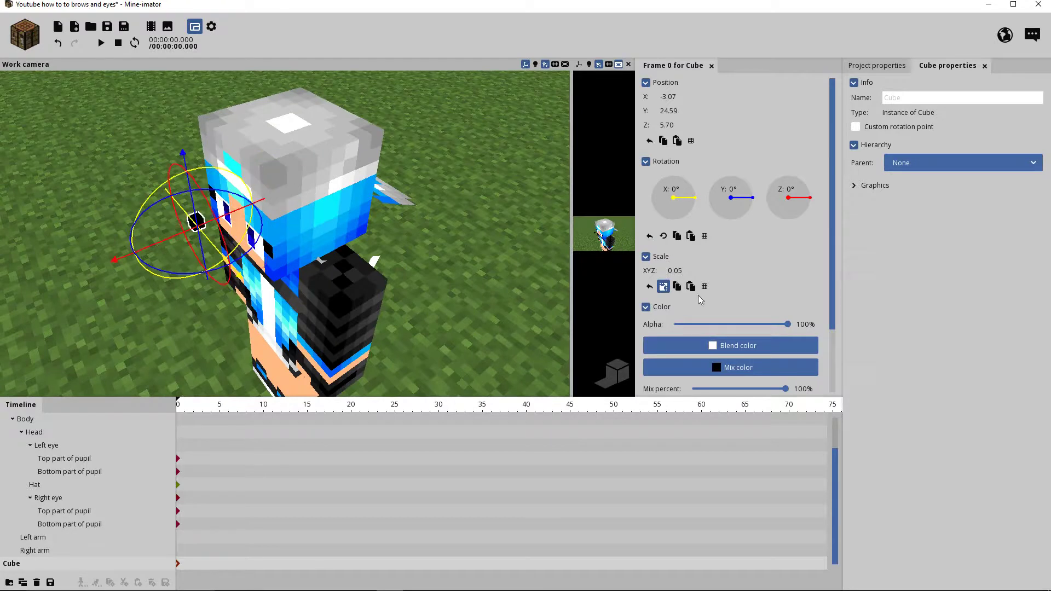
Separate the cube's scale into individual axes and flatten it by setting the Z scale to 0.00.
{"action": "left_click", "coordinate": [663, 286]}
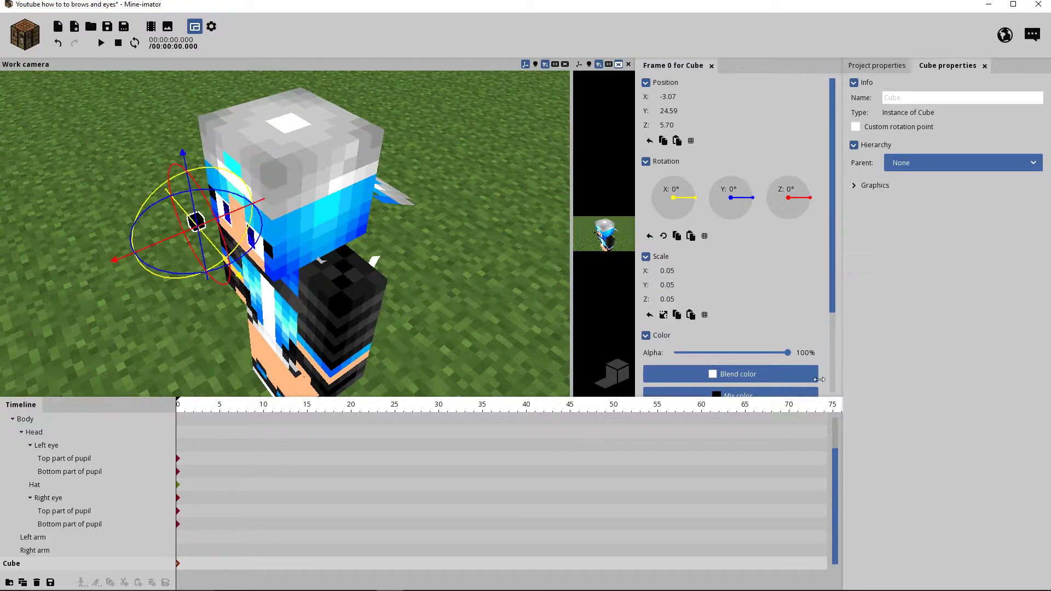
{"action": "left_click", "coordinate": [684, 297]}
{"action": "key", "text": "BackSpace"}
{"action": "left_click", "coordinate": [966, 323]}
Move the flattened cube onto the face between the eyes at about X -0.49, Z 4.01.
{"action": "left_click_drag", "start_coordinate": [317, 357], "coordinate": [405, 307]}
{"action": "left_click_drag", "start_coordinate": [235, 219], "coordinate": [235, 284]}
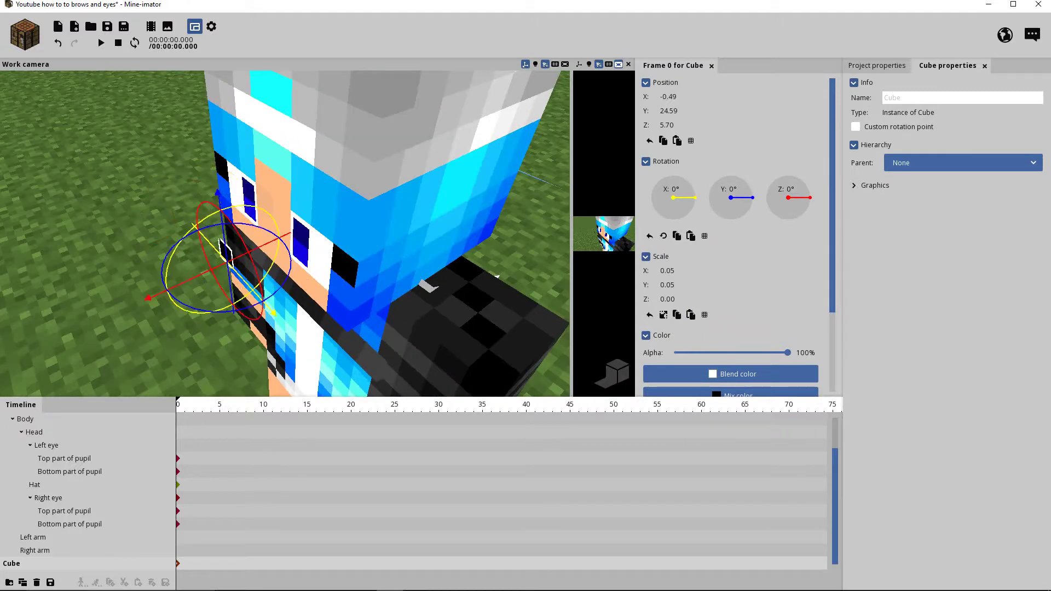
{"action": "right_click_drag", "start_coordinate": [383, 286], "coordinate": [372, 232]}
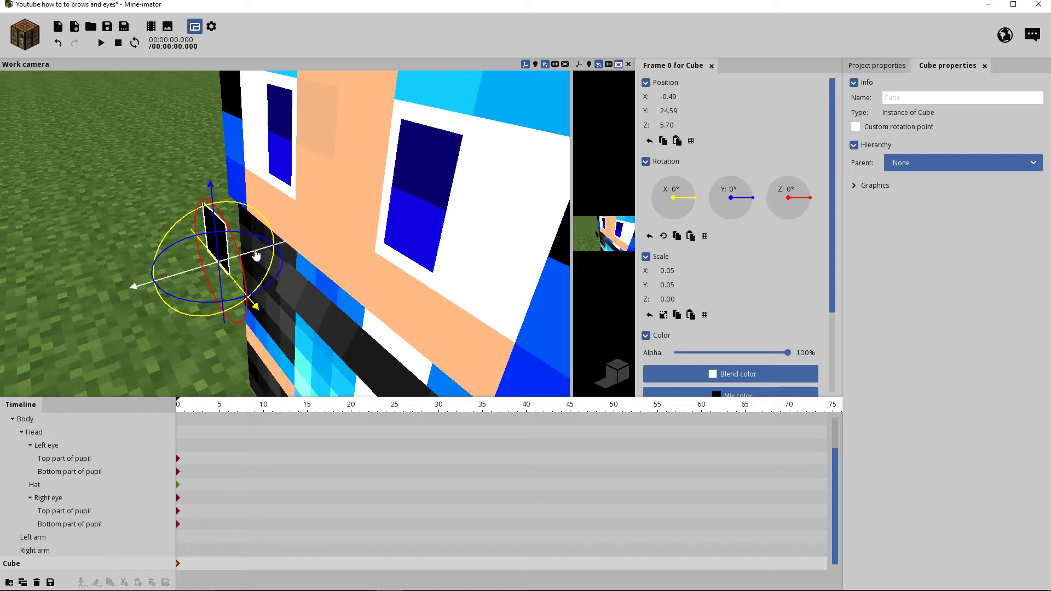
{"action": "left_click_drag", "start_coordinate": [267, 248], "coordinate": [357, 246]}
{"action": "left_click_drag", "start_coordinate": [410, 293], "coordinate": [481, 282]}
{"action": "scroll", "coordinate": [411, 293], "scroll_direction": "down", "scroll_amount": 2}
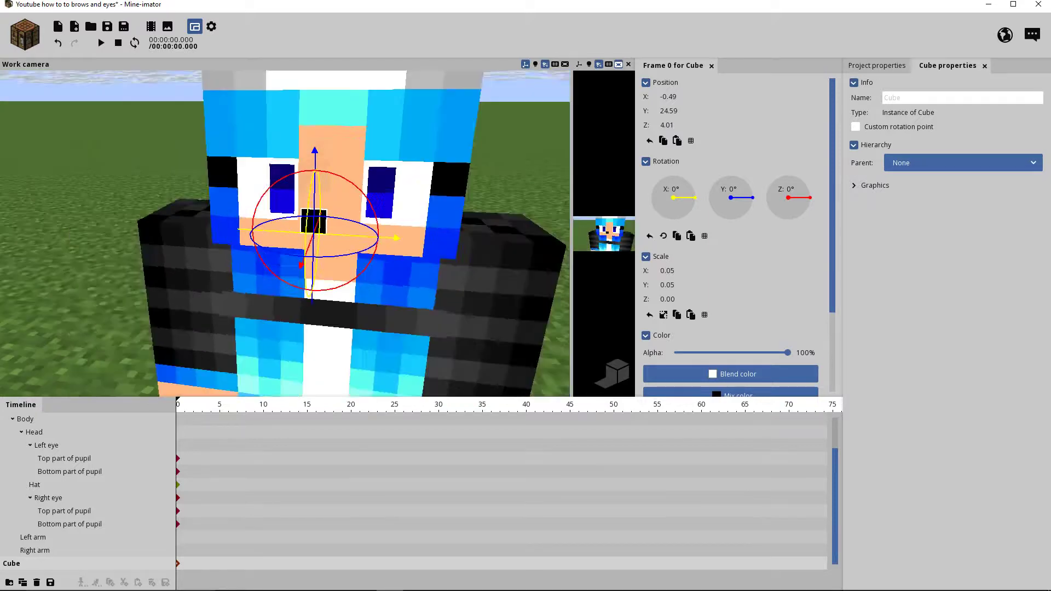
Move the flattened black cube above the character's left eye at about X 1.43, Y 27.02.
{"action": "left_click_drag", "start_coordinate": [420, 229], "coordinate": [366, 239]}
{"action": "left_click_drag", "start_coordinate": [314, 201], "coordinate": [359, 130]}
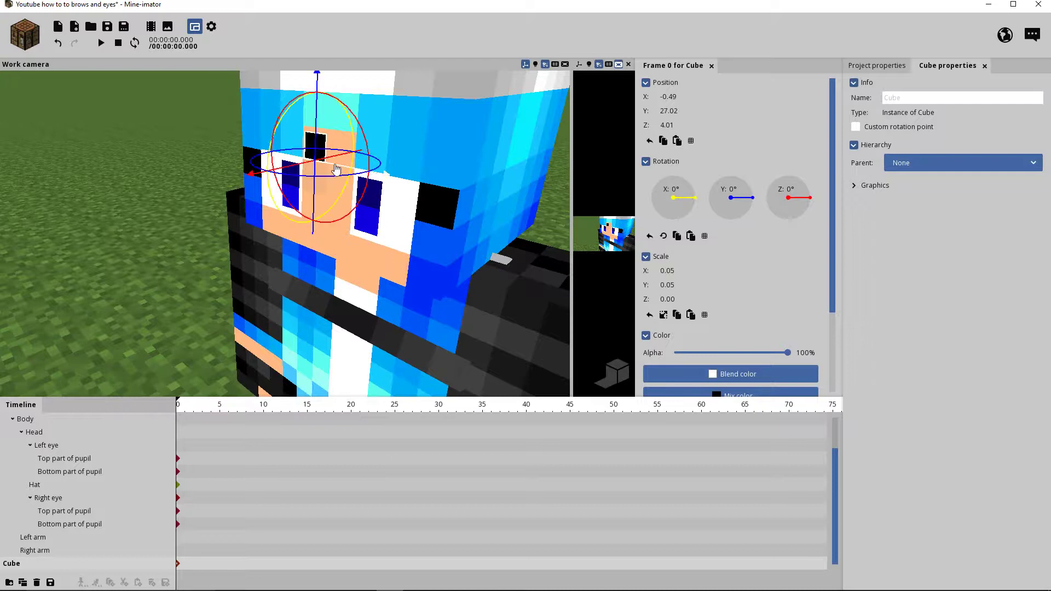
{"action": "left_click_drag", "start_coordinate": [336, 170], "coordinate": [385, 178]}
{"action": "key", "text": "ctrl+s"}
{"action": "left_click_drag", "start_coordinate": [217, 319], "coordinate": [298, 294]}
{"action": "left_click_drag", "start_coordinate": [540, 346], "coordinate": [539, 358]}
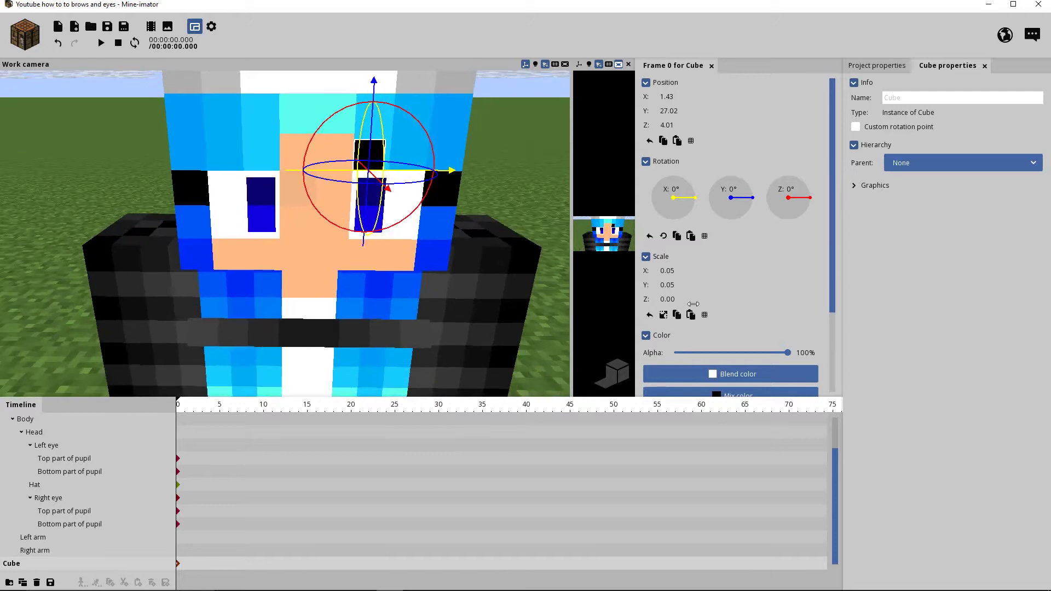
Widen the brow cube to an X scale of 0.12 and shift it over the left eye to about X 2.01.
{"action": "left_click_drag", "start_coordinate": [492, 257], "coordinate": [428, 295]}
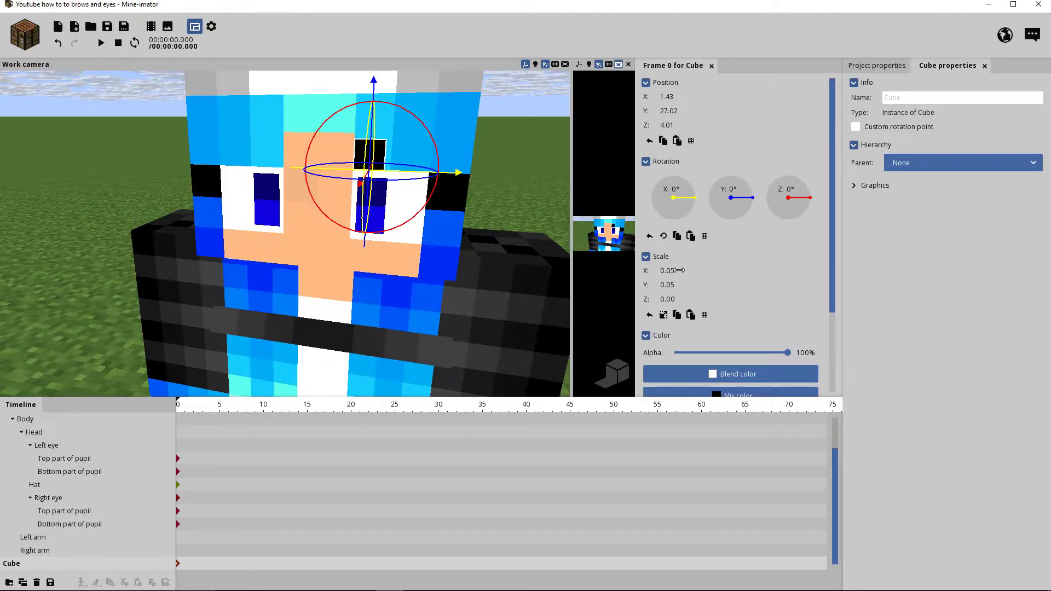
{"action": "left_click_drag", "start_coordinate": [679, 270], "coordinate": [709, 268]}
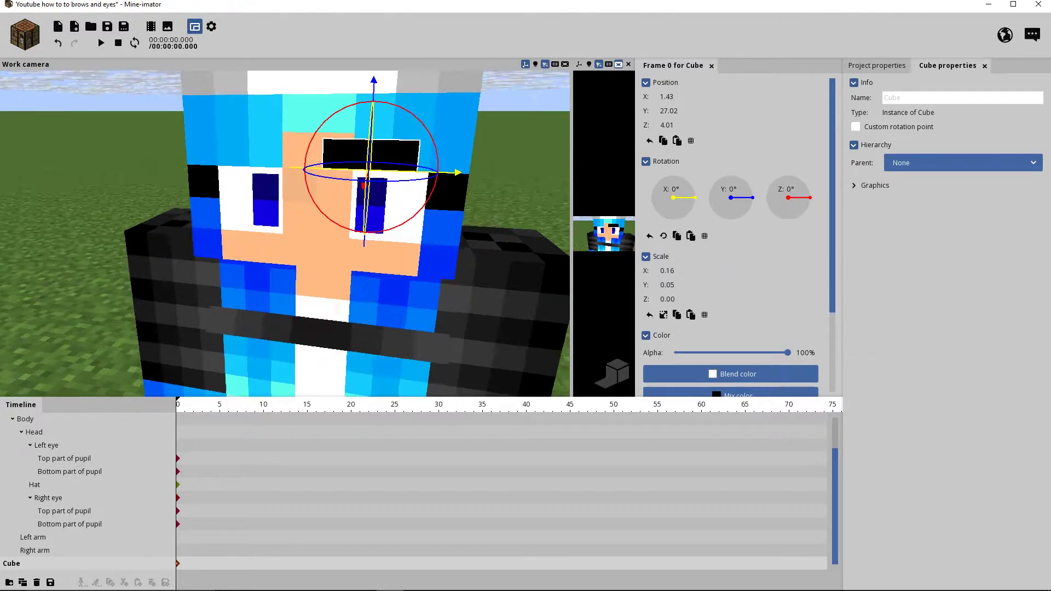
{"action": "left_click_drag", "start_coordinate": [458, 175], "coordinate": [493, 181]}
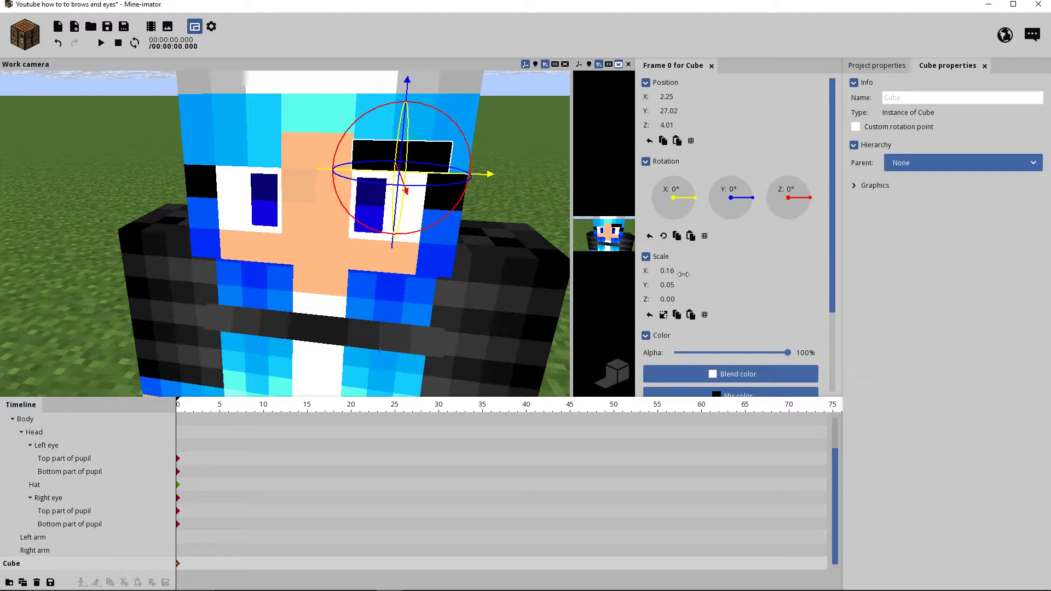
{"action": "left_click_drag", "start_coordinate": [668, 270], "coordinate": [666, 269]}
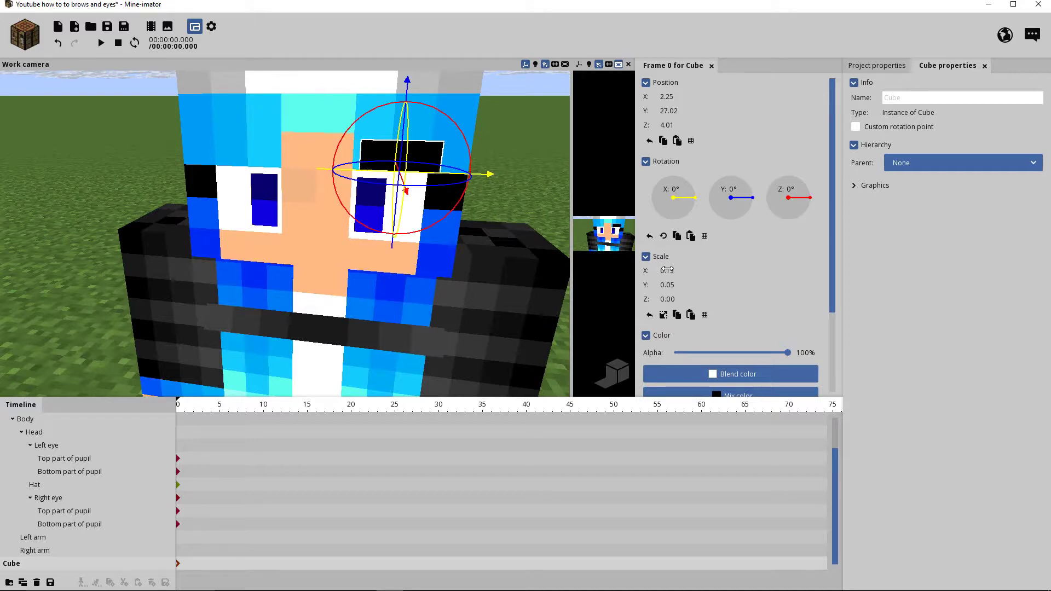
{"action": "left_click_drag", "start_coordinate": [482, 175], "coordinate": [495, 184]}
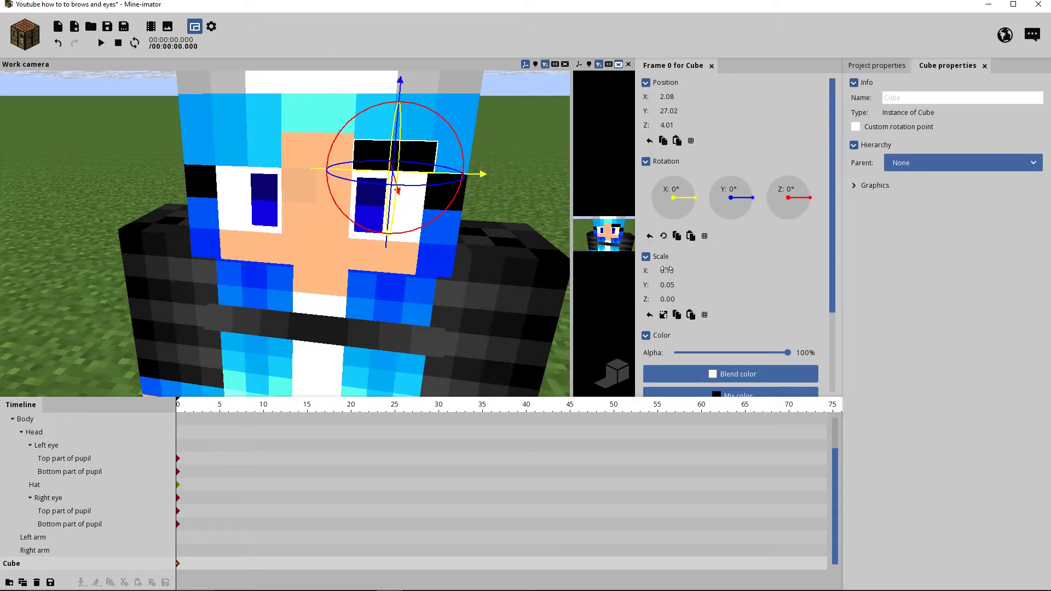
{"action": "left_click_drag", "start_coordinate": [667, 269], "coordinate": [666, 267]}
{"action": "left_click_drag", "start_coordinate": [481, 174], "coordinate": [481, 178]}
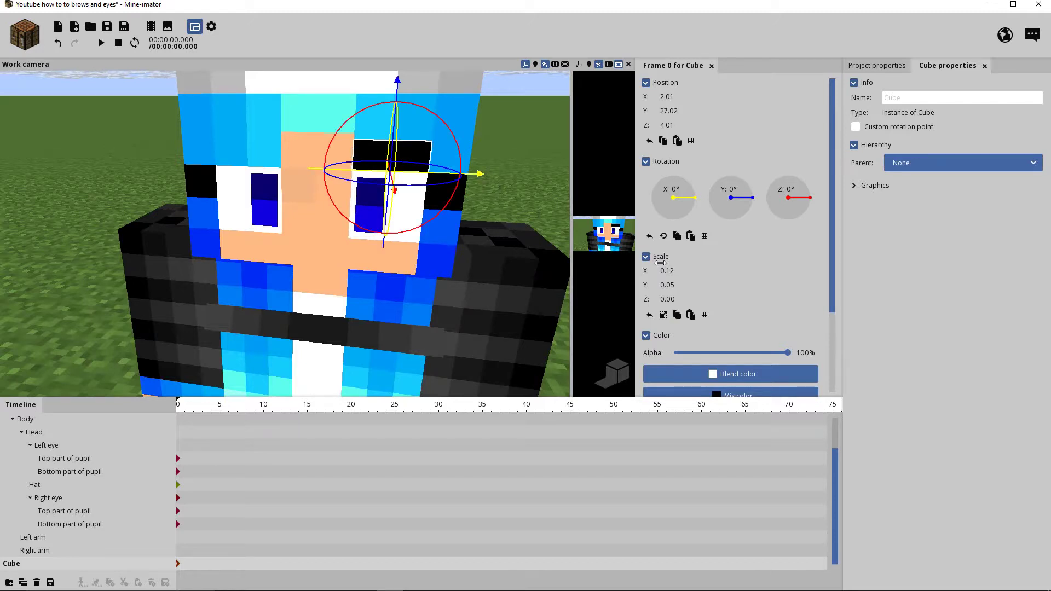
Fine-tune the brow cube's position above the left eye to about X 1.99, Y 26.98.
{"action": "left_click", "coordinate": [538, 192]}
{"action": "left_click_drag", "start_coordinate": [538, 240], "coordinate": [536, 219]}
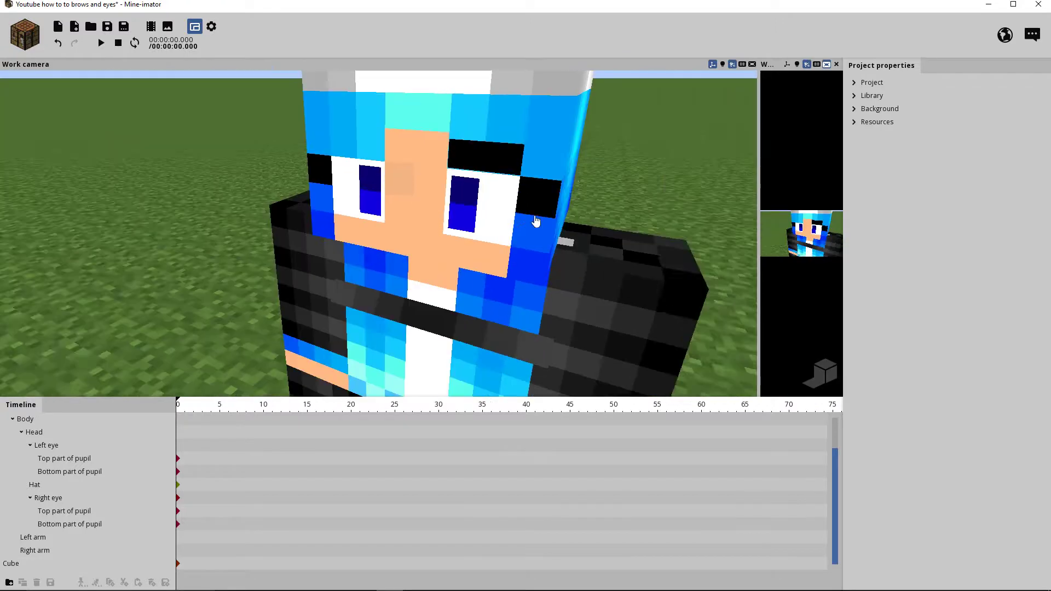
{"action": "left_click", "coordinate": [485, 168]}
{"action": "left_click_drag", "start_coordinate": [389, 143], "coordinate": [359, 174]}
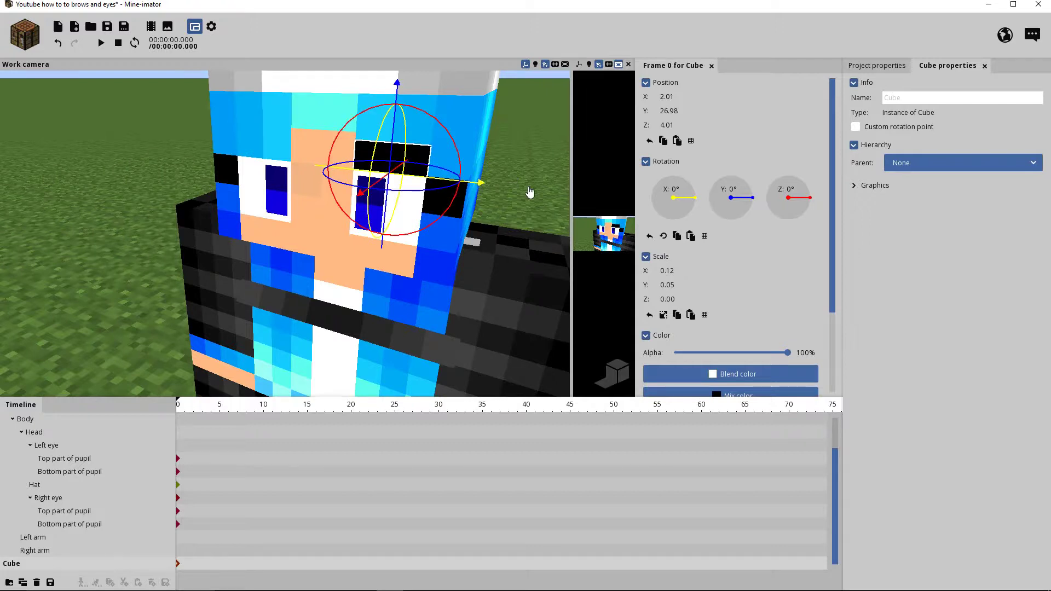
{"action": "left_click", "coordinate": [530, 193]}
{"action": "left_click_drag", "start_coordinate": [471, 261], "coordinate": [523, 257]}
{"action": "left_click", "coordinate": [461, 165]}
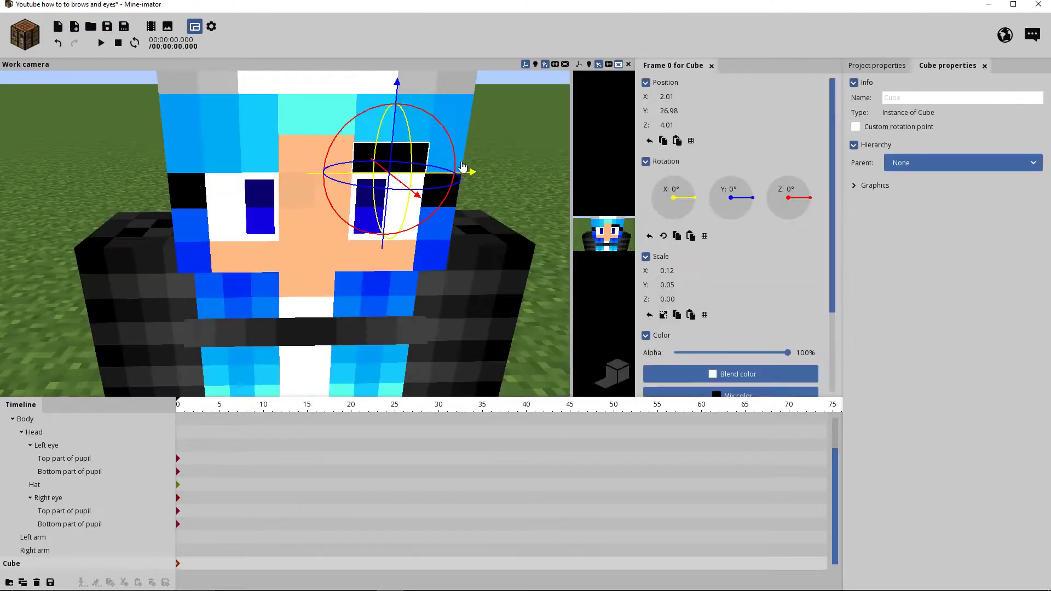
{"action": "left_click_drag", "start_coordinate": [469, 173], "coordinate": [470, 171]}
{"action": "left_click", "coordinate": [539, 197]}
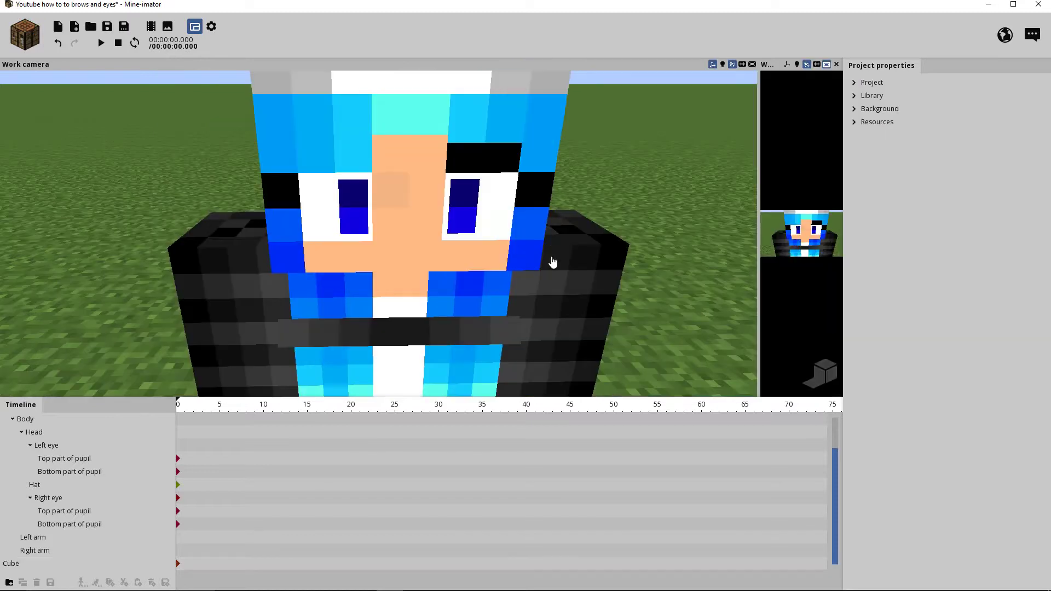
{"action": "left_click_drag", "start_coordinate": [551, 263], "coordinate": [459, 187]}
{"action": "left_click", "coordinate": [482, 166]}
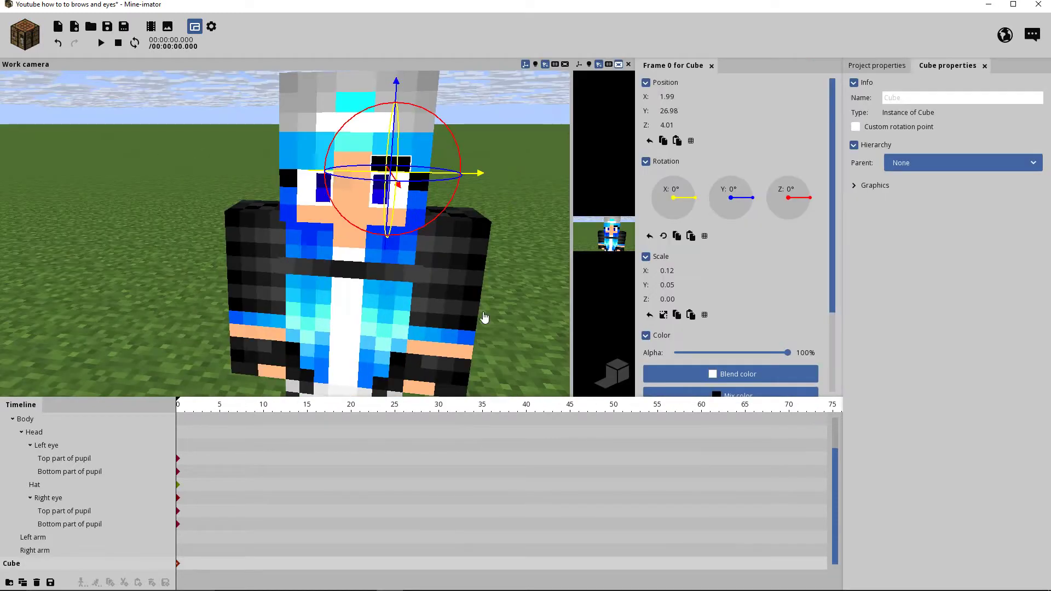
Give the brow cube a slight thickness by setting its Z scale to 0.01.
{"action": "right_click_drag", "start_coordinate": [481, 314], "coordinate": [481, 314]}
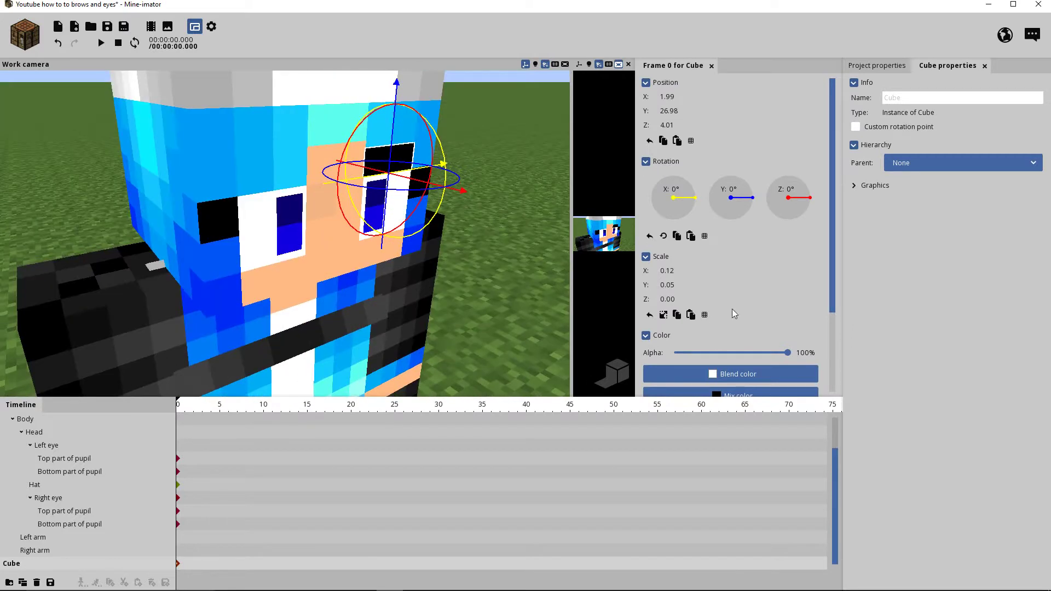
{"action": "left_click", "coordinate": [678, 301]}
{"action": "type", "text": "1"}
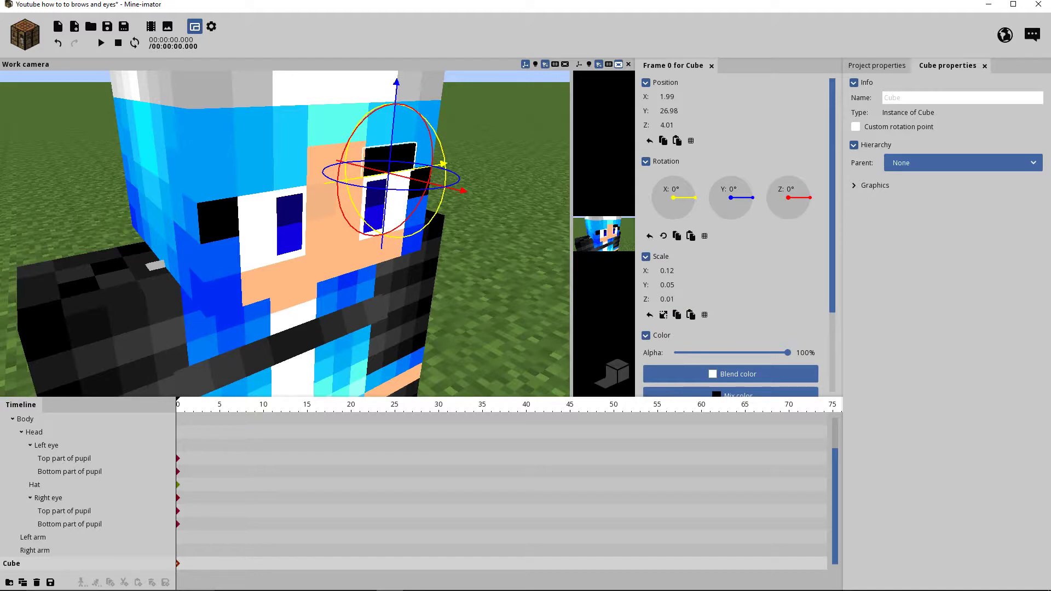
Bring the brow cube forward from the face to about Z 4.10, checking its depth from the side.
{"action": "right_click_drag", "start_coordinate": [454, 313], "coordinate": [420, 236]}
{"action": "left_click_drag", "start_coordinate": [421, 182], "coordinate": [425, 182]}
{"action": "left_click", "coordinate": [492, 319]}
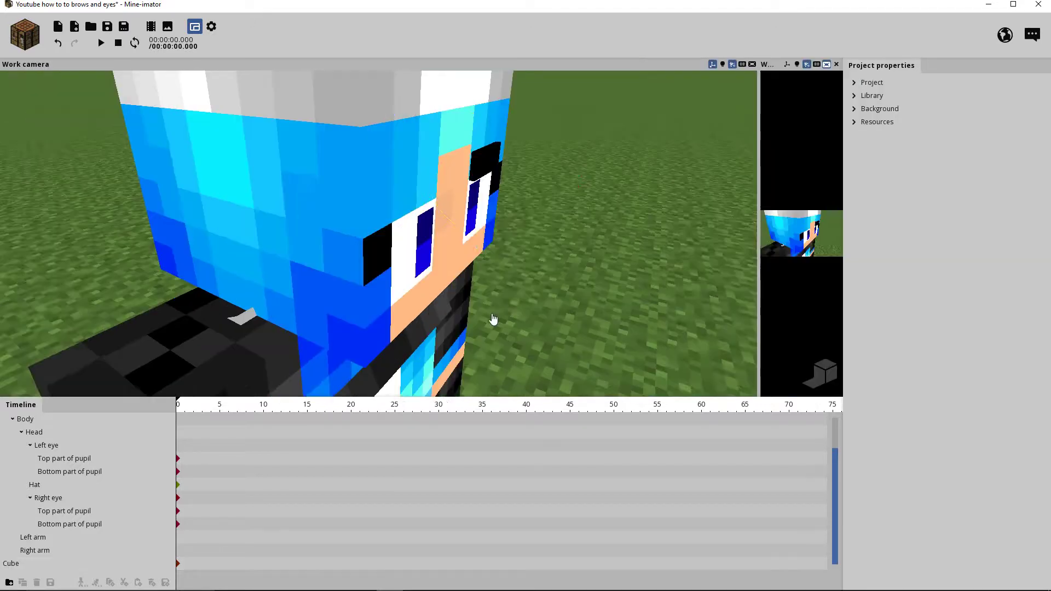
{"action": "left_click_drag", "start_coordinate": [493, 319], "coordinate": [591, 290]}
{"action": "right_click_drag", "start_coordinate": [309, 336], "coordinate": [247, 340]}
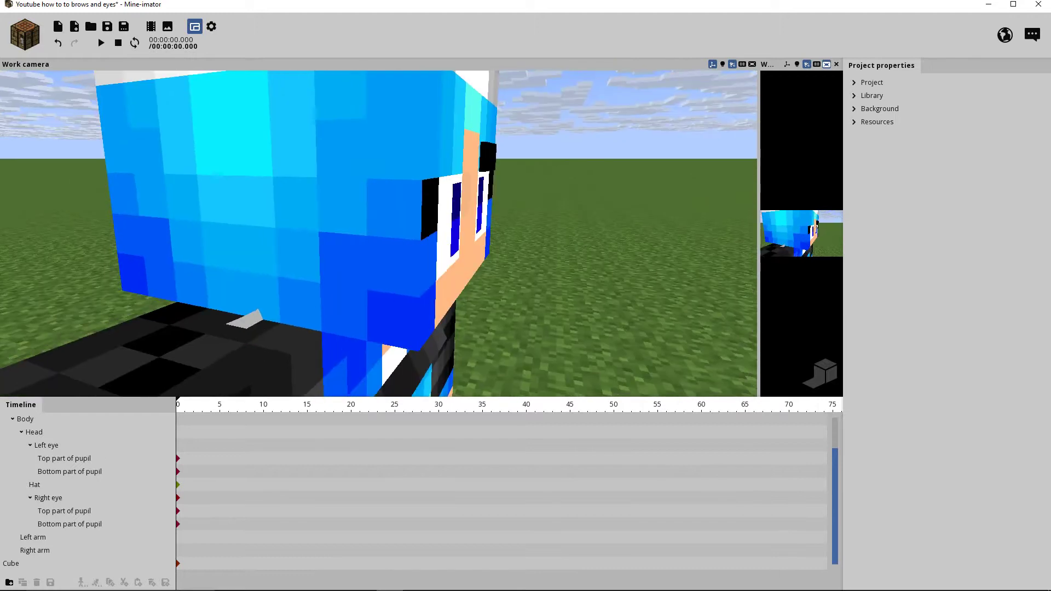
{"action": "left_click", "coordinate": [491, 165]}
{"action": "left_click_drag", "start_coordinate": [460, 270], "coordinate": [419, 180]}
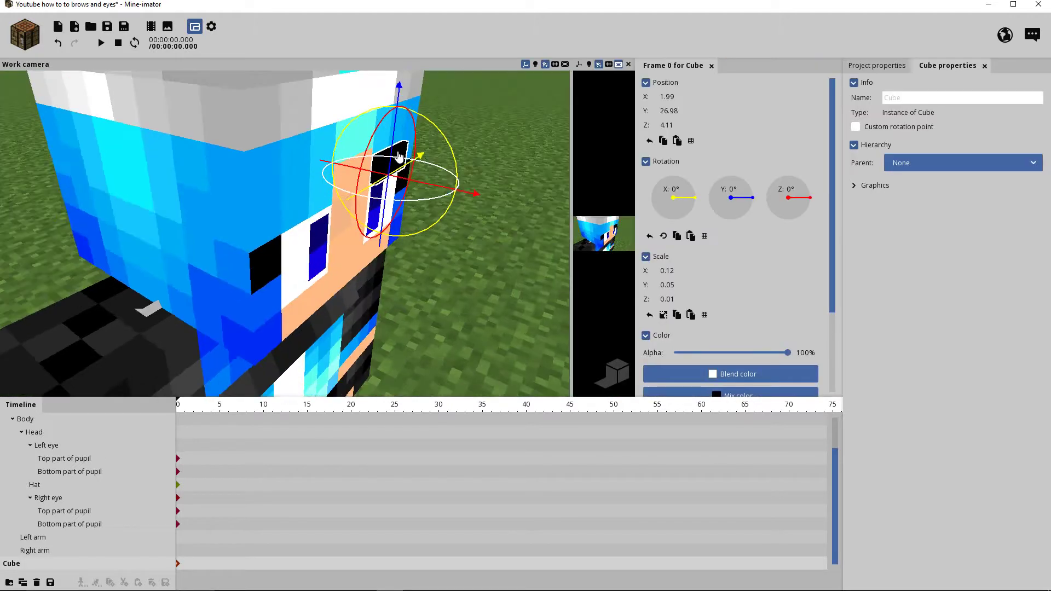
{"action": "left_click", "coordinate": [411, 171]}
{"action": "left_click", "coordinate": [392, 168]}
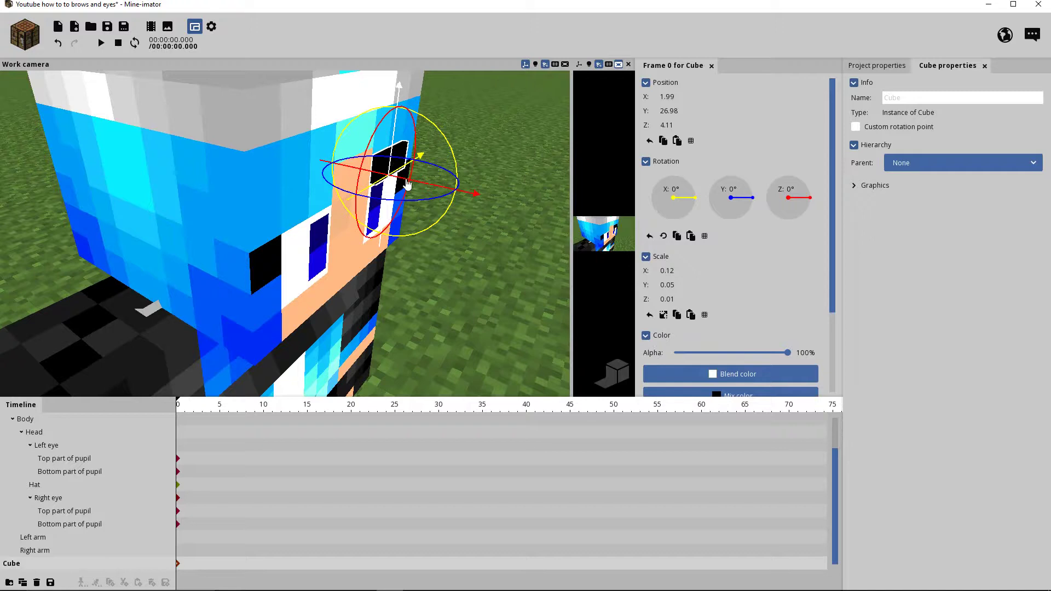
{"action": "left_click_drag", "start_coordinate": [409, 183], "coordinate": [425, 188]}
{"action": "left_click", "coordinate": [507, 267]}
{"action": "left_click_drag", "start_coordinate": [507, 267], "coordinate": [624, 268]}
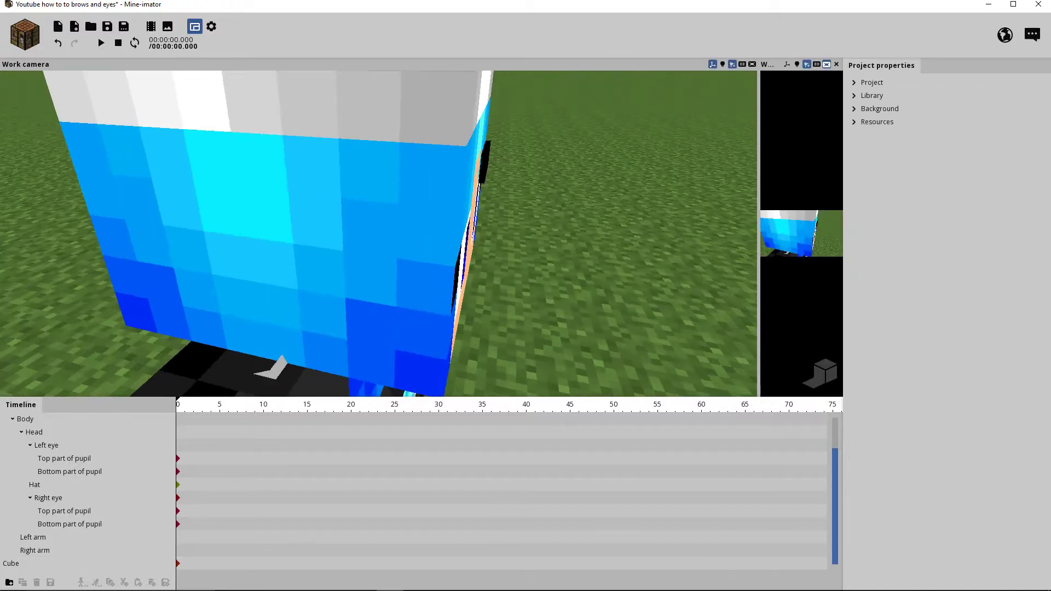
{"action": "left_click", "coordinate": [481, 170]}
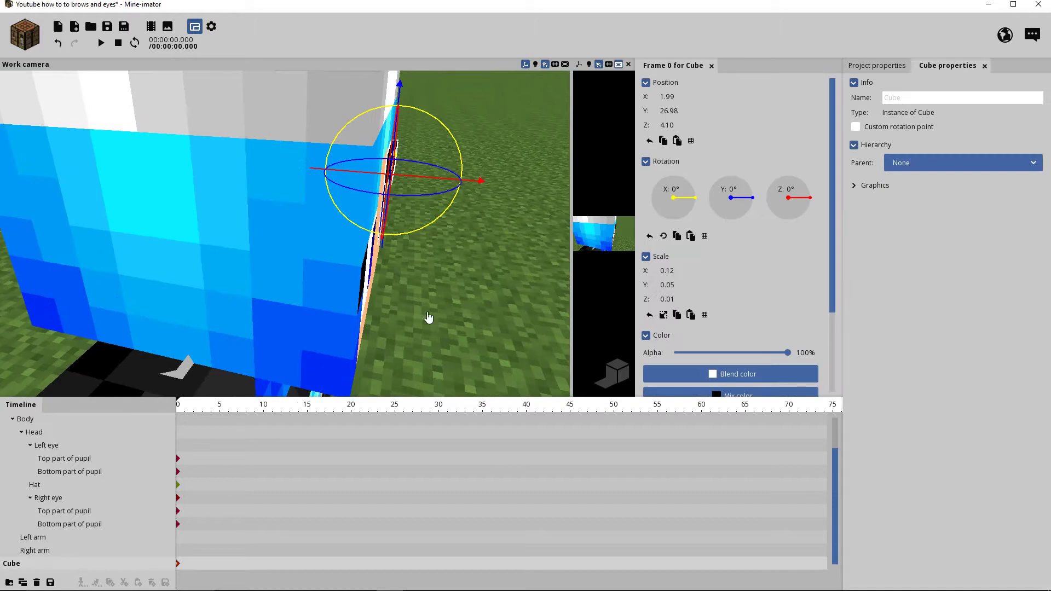
Push the brow cube back against the face to about Z 4.08, working from a close side view.
{"action": "right_click_drag", "start_coordinate": [426, 312], "coordinate": [481, 311]}
{"action": "left_click_drag", "start_coordinate": [481, 312], "coordinate": [465, 316]}
{"action": "left_click", "coordinate": [393, 169]}
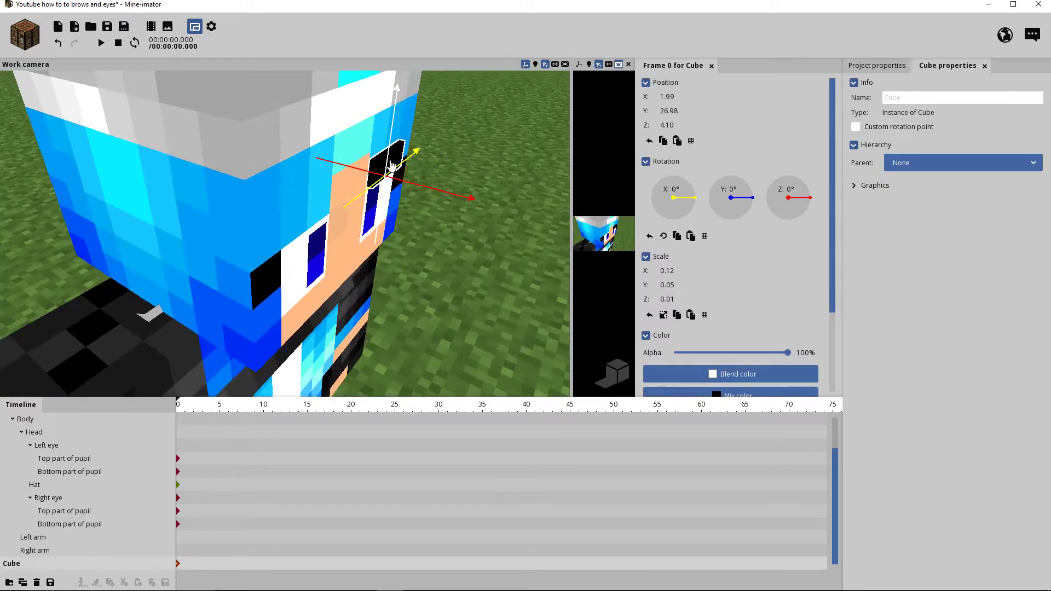
{"action": "left_click_drag", "start_coordinate": [411, 188], "coordinate": [413, 190]}
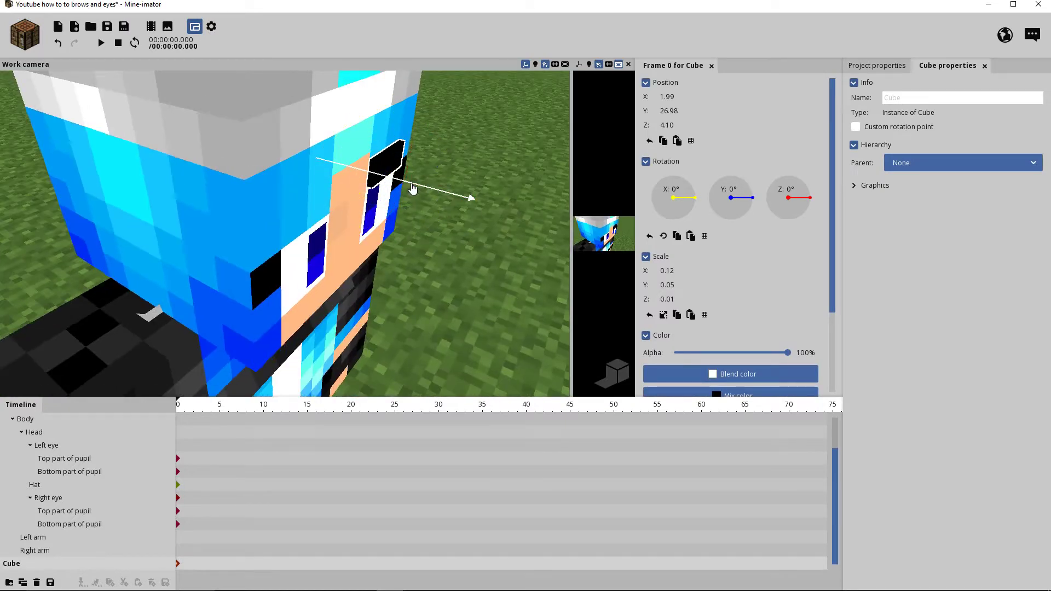
{"action": "left_click", "coordinate": [425, 300]}
{"action": "mouse_move", "coordinate": [425, 300]}
{"action": "left_mouse_down"}
{"action": "mouse_move", "coordinate": [541, 300]}
{"action": "mouse_move", "coordinate": [534, 284]}
{"action": "mouse_move", "coordinate": [470, 273]}
{"action": "mouse_move", "coordinate": [433, 307]}
{"action": "mouse_move", "coordinate": [320, 273]}
{"action": "mouse_move", "coordinate": [429, 298]}
{"action": "left_mouse_up"}
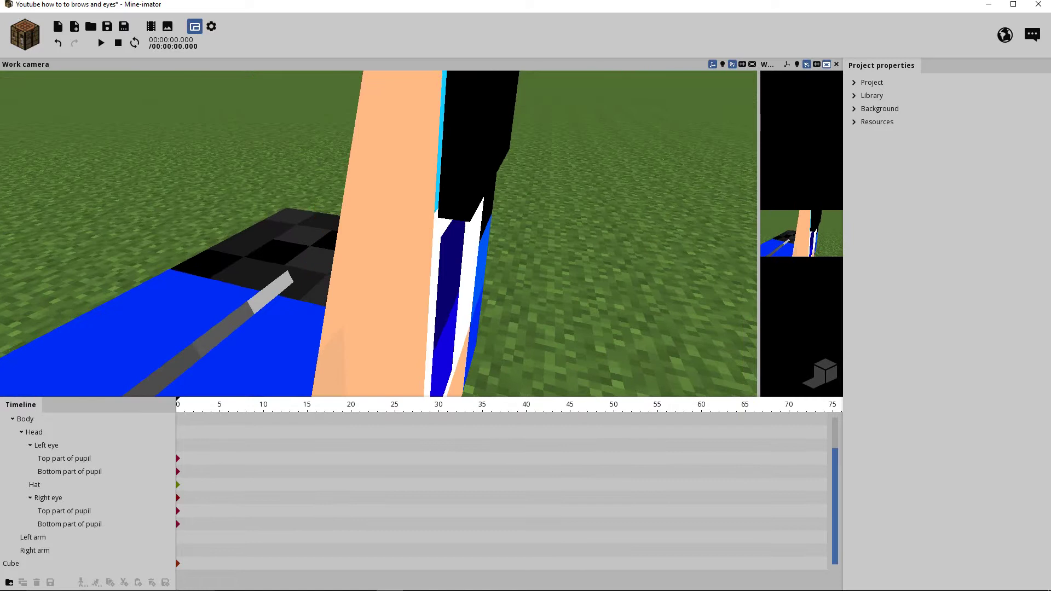
{"action": "right_click_drag", "start_coordinate": [415, 241], "coordinate": [415, 242]}
{"action": "left_click", "coordinate": [423, 208]}
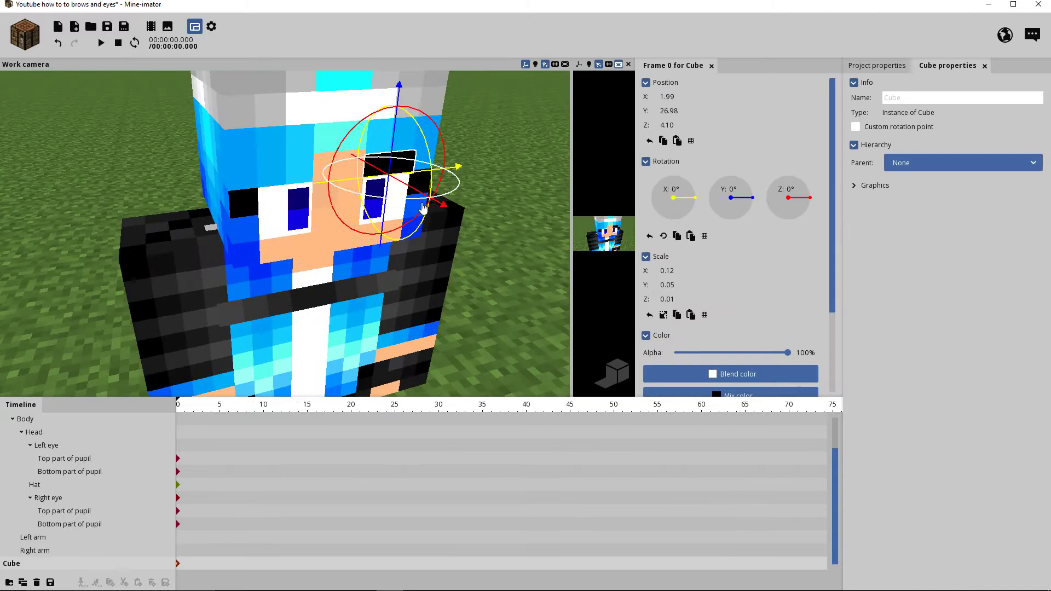
{"action": "left_click", "coordinate": [397, 172]}
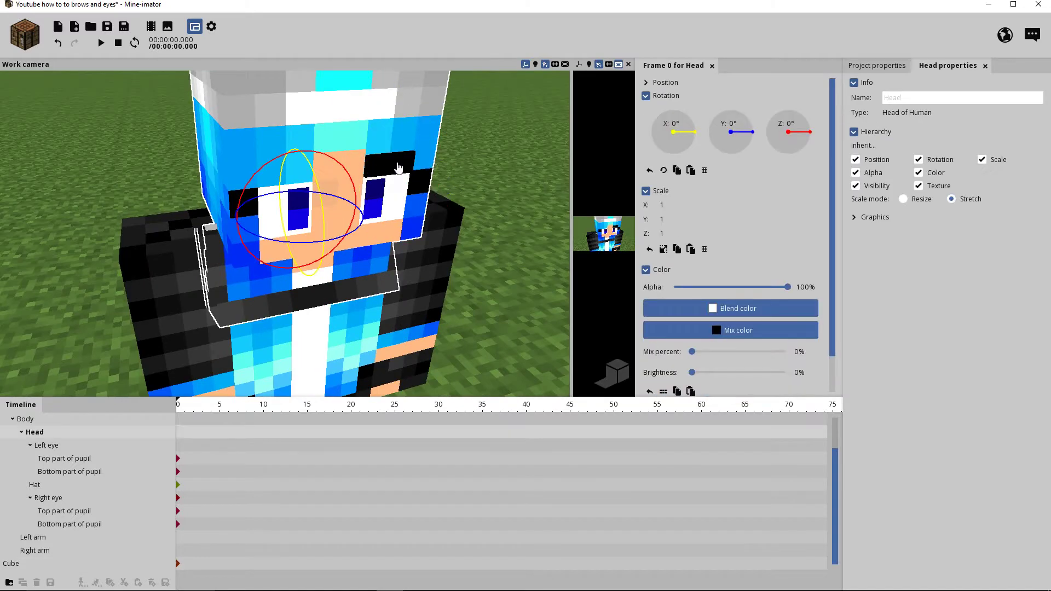
{"action": "left_click", "coordinate": [397, 168]}
{"action": "right_click_drag", "start_coordinate": [397, 168], "coordinate": [397, 167]}
{"action": "left_click_drag", "start_coordinate": [397, 167], "coordinate": [397, 167]}
{"action": "right_click_drag", "start_coordinate": [285, 233], "coordinate": [285, 233]}
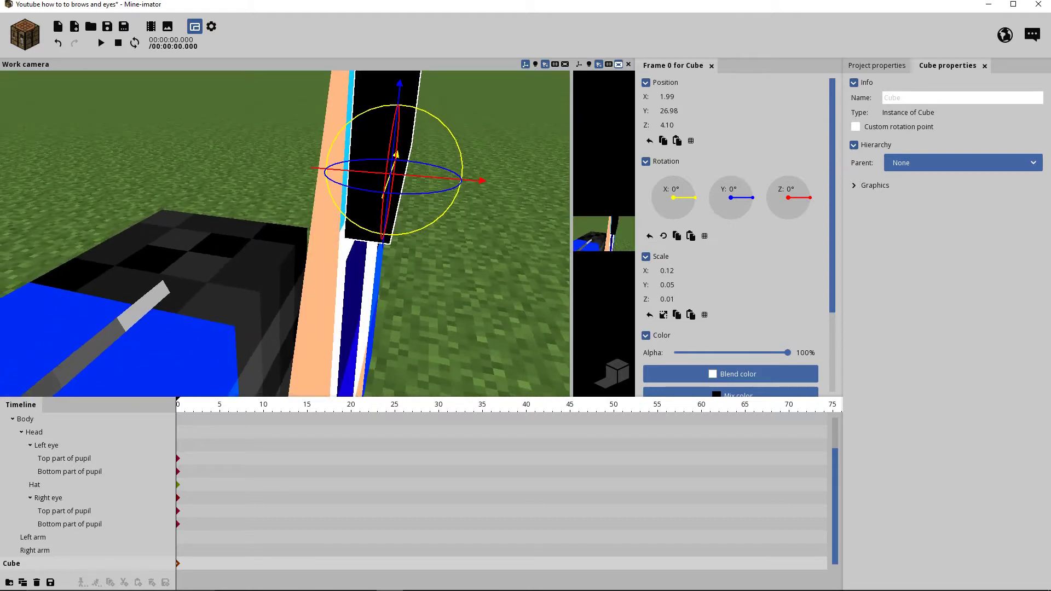
{"action": "left_click_drag", "start_coordinate": [426, 181], "coordinate": [462, 206]}
{"action": "left_click", "coordinate": [499, 288]}
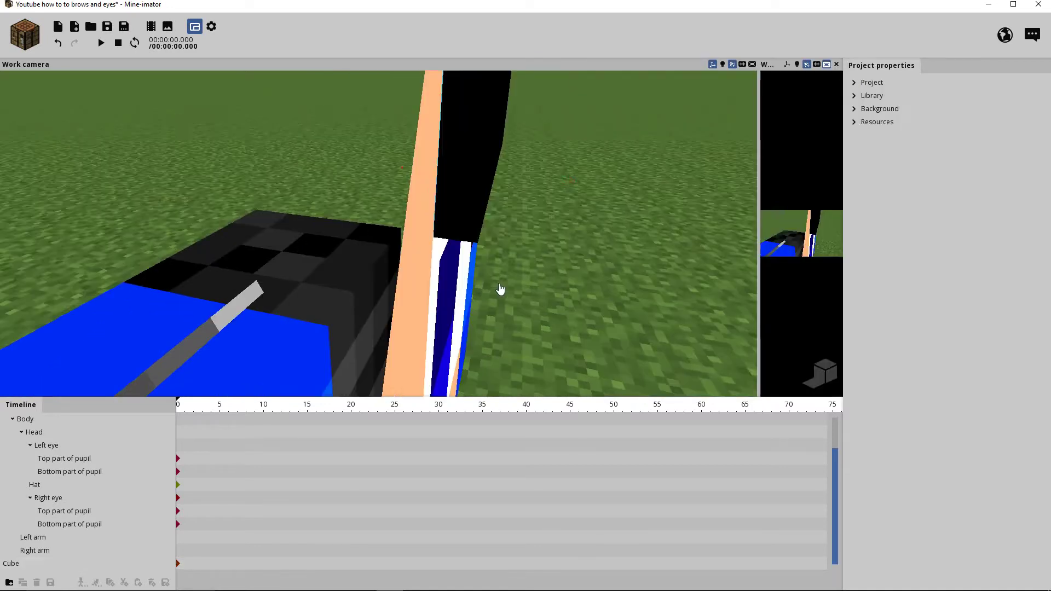
Select the finished brow cube above the left eye and name it "Left Brow".
{"action": "right_click_drag", "start_coordinate": [500, 289], "coordinate": [499, 288]}
{"action": "left_click", "coordinate": [481, 161]}
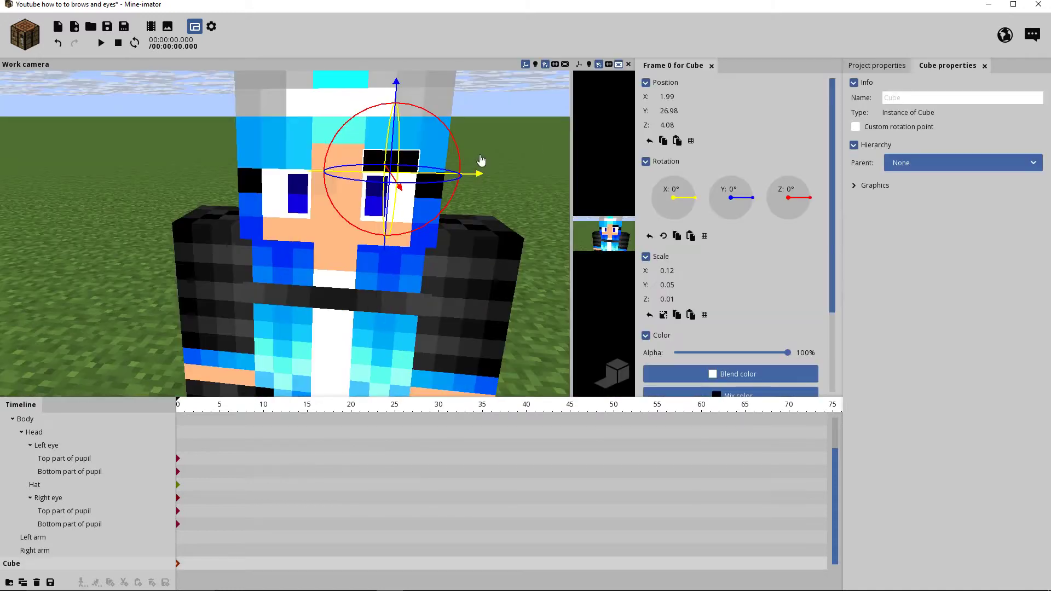
{"action": "right_click_drag", "start_coordinate": [348, 312], "coordinate": [348, 311]}
{"action": "right_click_drag", "start_coordinate": [350, 221], "coordinate": [350, 221]}
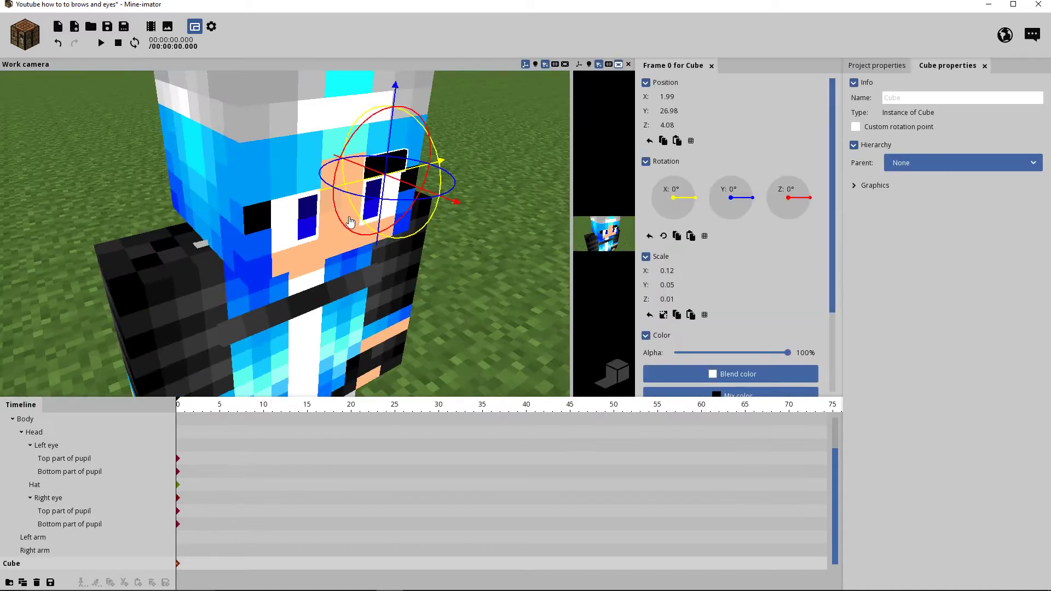
{"action": "left_click", "coordinate": [378, 165]}
{"action": "left_click", "coordinate": [381, 166]}
{"action": "left_click", "coordinate": [931, 99]}
{"action": "type", "text": "Left B"}
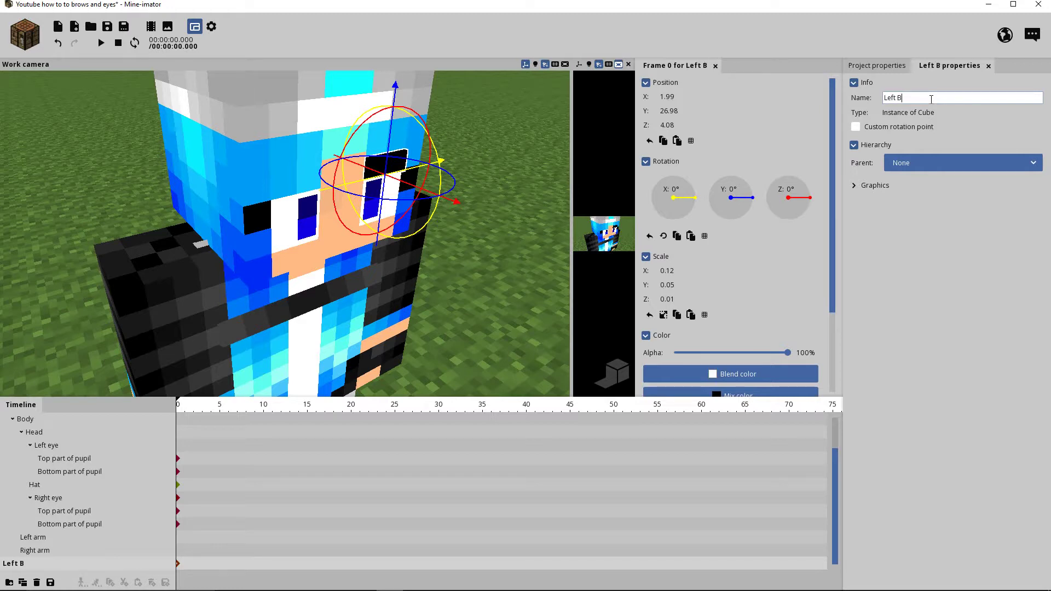
{"action": "type", "text": "row"}
{"action": "key", "text": "Return"}
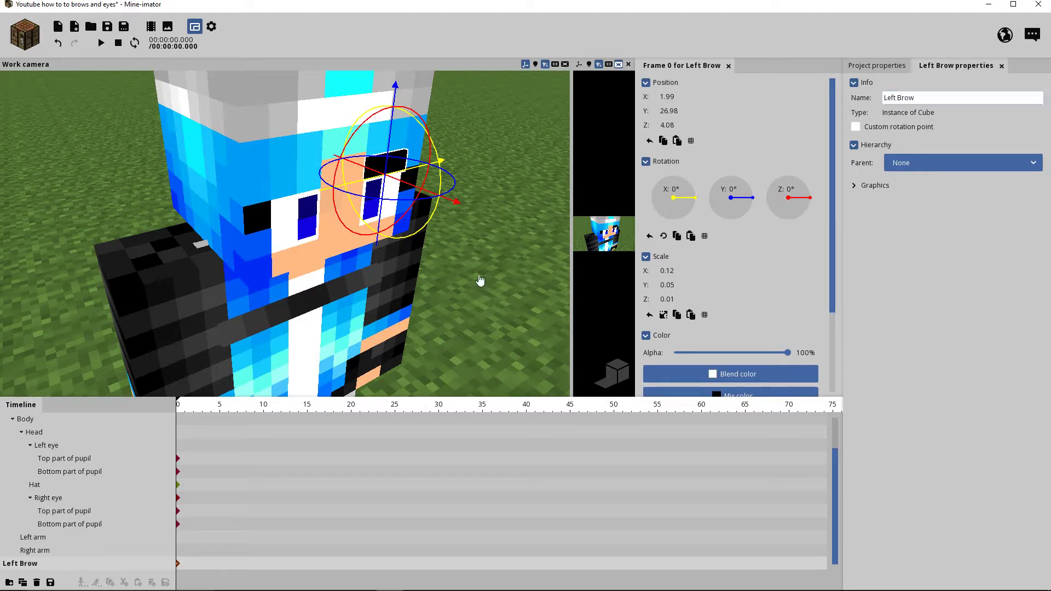
Duplicate the left brow and rename the copy "Right Brow".
{"action": "left_click", "coordinate": [897, 98]}
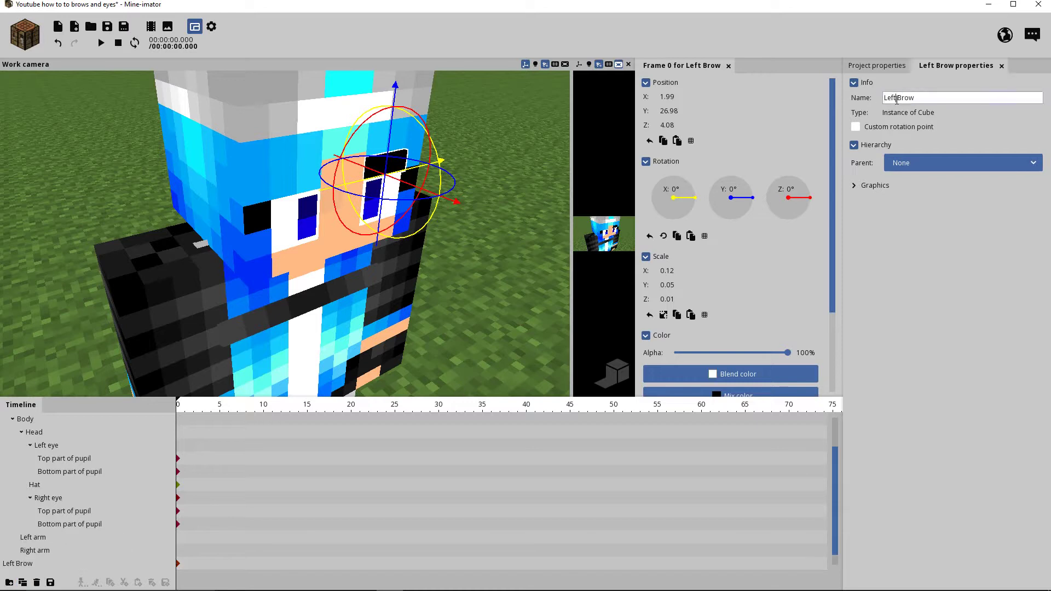
{"action": "key", "text": "BackSpace"}
{"action": "key", "text": "BackSpace"}
{"action": "key", "text": "BackSpace"}
{"action": "key", "text": "BackSpace"}
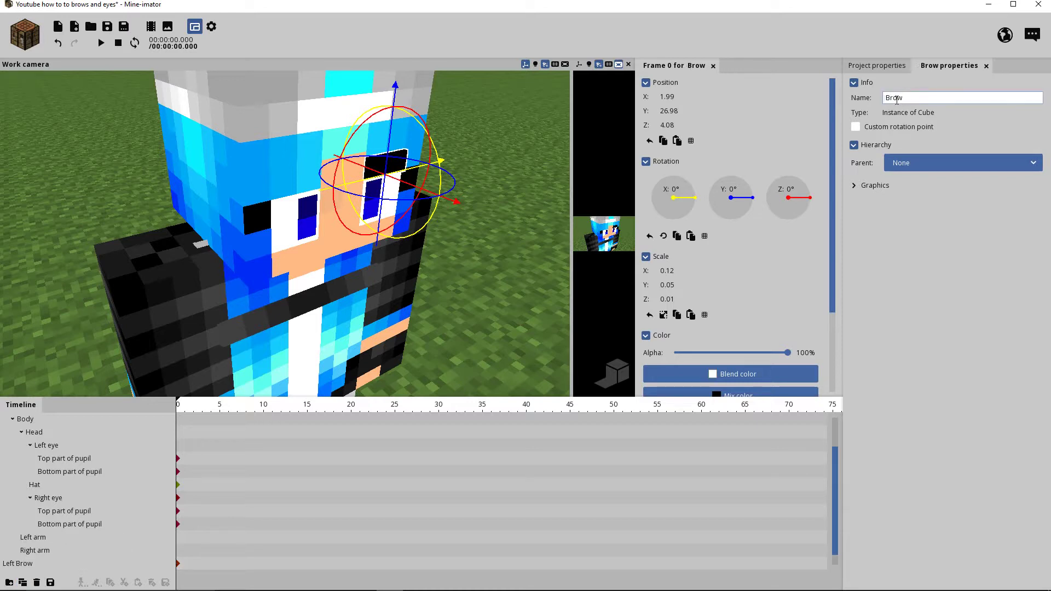
{"action": "type", "text": "Right"}
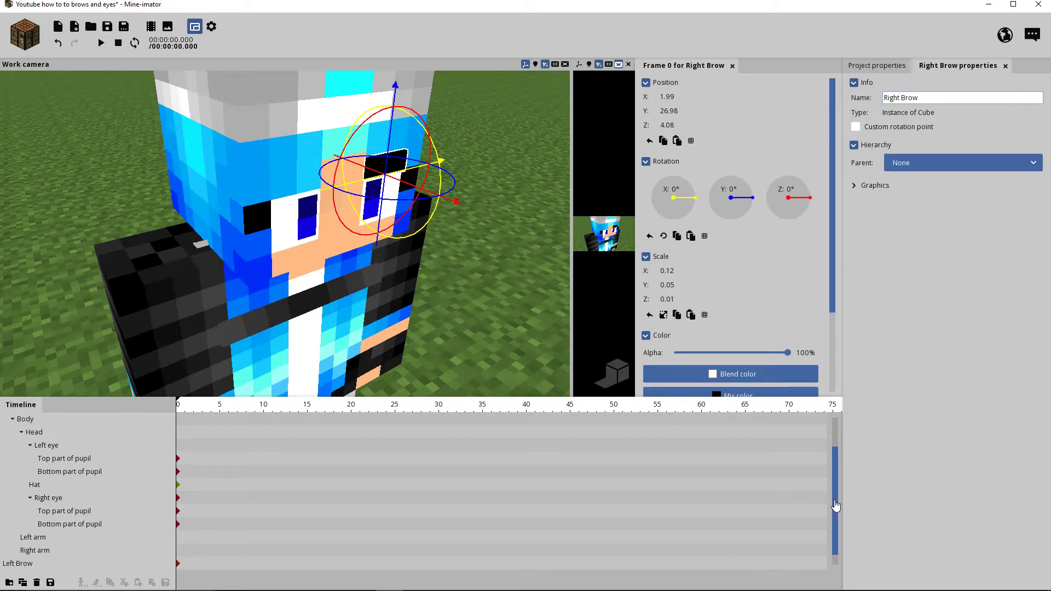
Move the Right Brow sideways to about X -1.98 so it sits above the right eye, then deselect it.
{"action": "left_click_drag", "start_coordinate": [836, 506], "coordinate": [845, 545]}
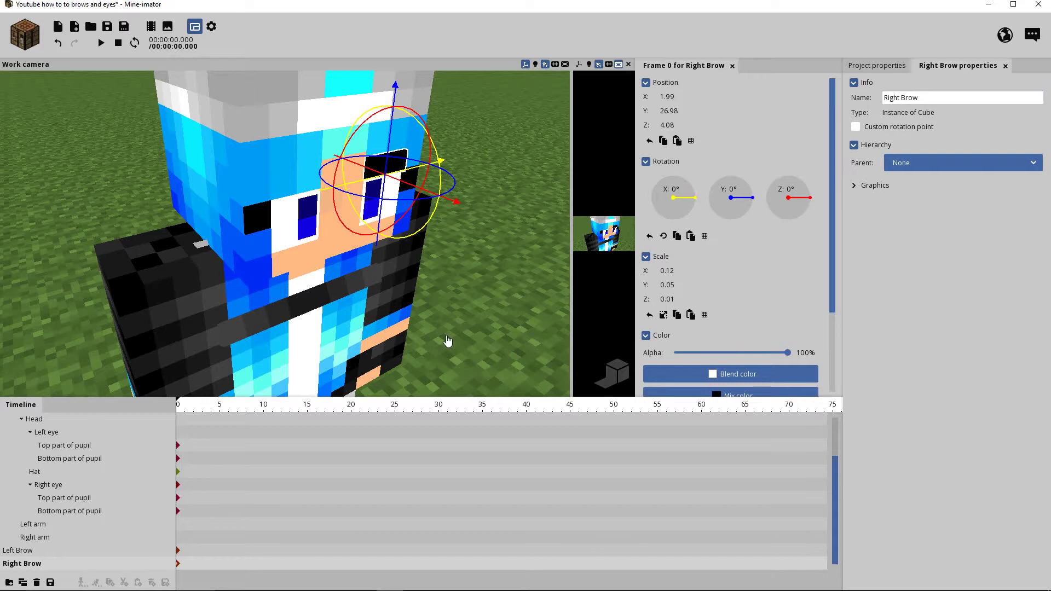
{"action": "left_click_drag", "start_coordinate": [445, 341], "coordinate": [435, 339]}
{"action": "left_click_drag", "start_coordinate": [424, 194], "coordinate": [323, 177]}
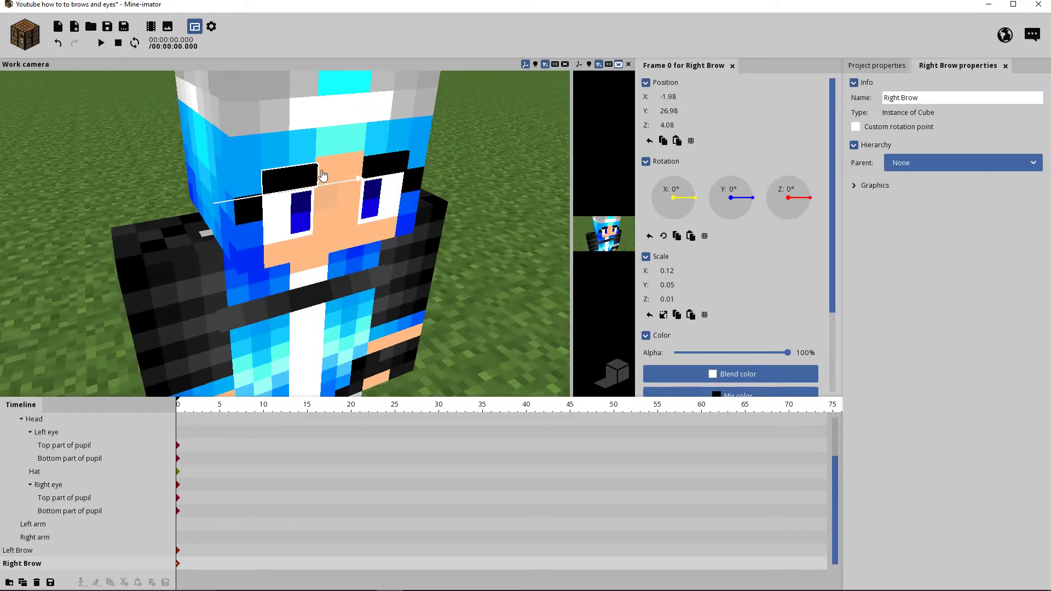
{"action": "left_click_drag", "start_coordinate": [431, 249], "coordinate": [383, 202]}
{"action": "right_click_drag", "start_coordinate": [280, 186], "coordinate": [391, 225]}
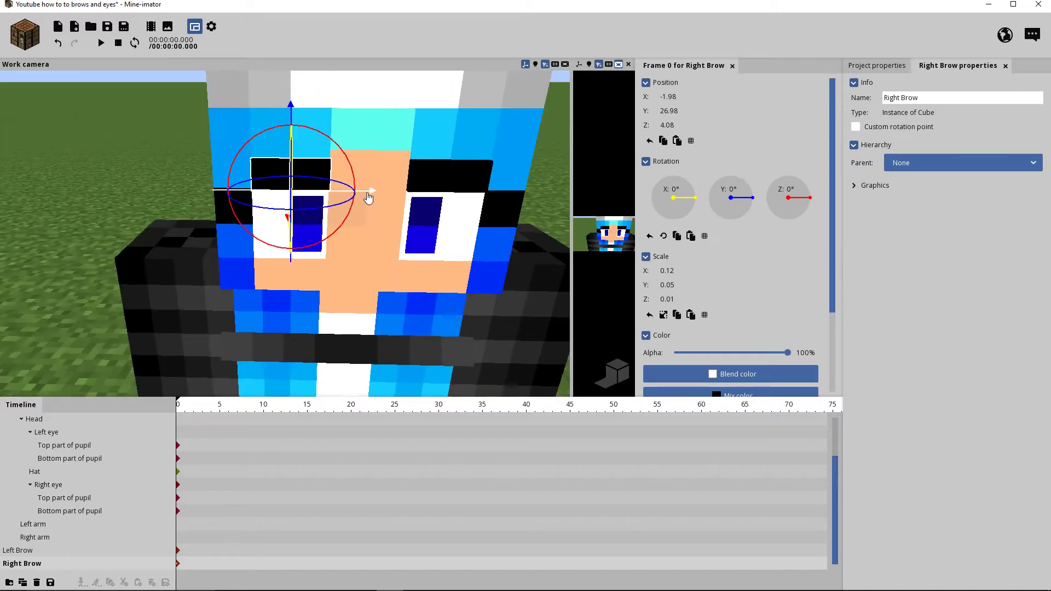
{"action": "left_click_drag", "start_coordinate": [363, 194], "coordinate": [367, 198]}
{"action": "left_click", "coordinate": [186, 176]}
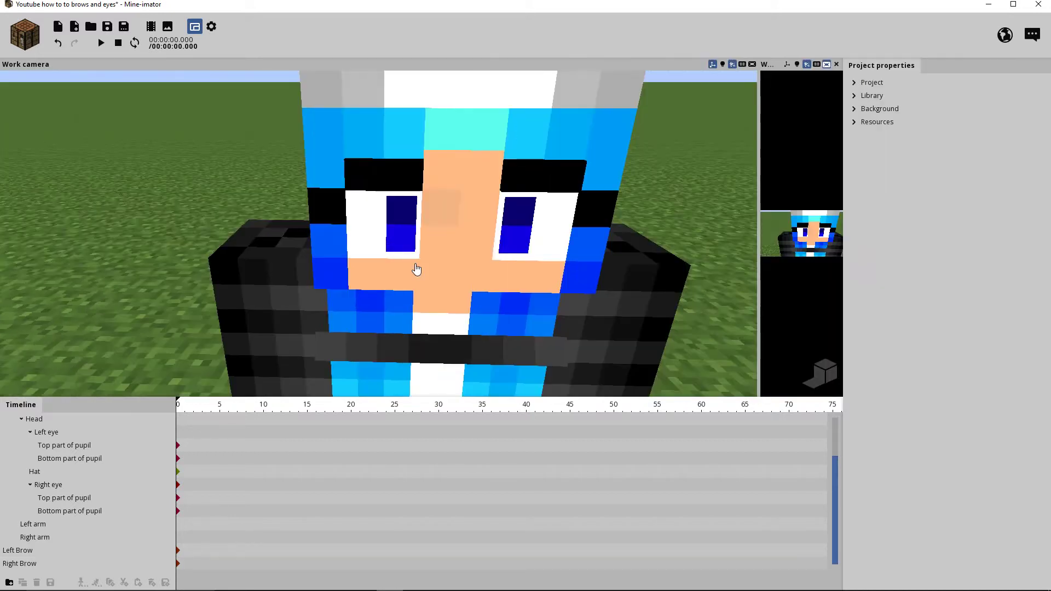
Select the character's Hat layer and rotate it back up onto the head so its hair overlaps the face.
{"action": "left_click_drag", "start_coordinate": [415, 267], "coordinate": [208, 246]}
{"action": "scroll", "coordinate": [378, 234], "scroll_direction": "down", "scroll_amount": 5}
{"action": "scroll", "coordinate": [378, 234], "scroll_direction": "up", "scroll_amount": 4}
{"action": "scroll", "coordinate": [378, 233], "scroll_direction": "down", "scroll_amount": 2}
{"action": "scroll", "coordinate": [379, 234], "scroll_direction": "down", "scroll_amount": 1}
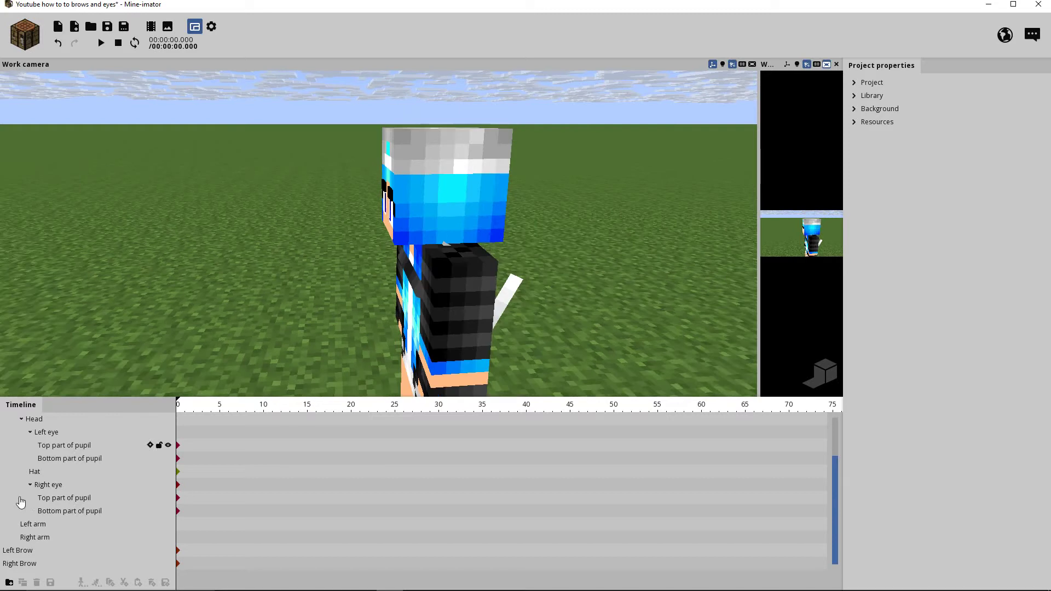
{"action": "left_click", "coordinate": [48, 473]}
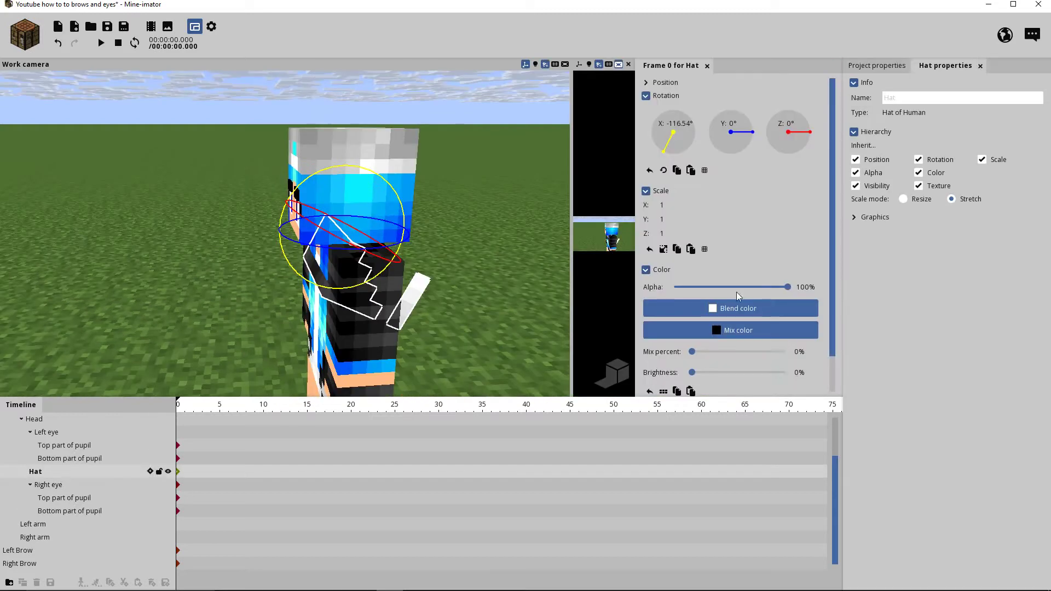
{"action": "right_click_drag", "start_coordinate": [452, 298], "coordinate": [452, 299]}
{"action": "left_click_drag", "start_coordinate": [452, 298], "coordinate": [514, 292]}
{"action": "left_click", "coordinate": [452, 300]}
{"action": "scroll", "coordinate": [453, 300], "scroll_direction": "up", "scroll_amount": 3}
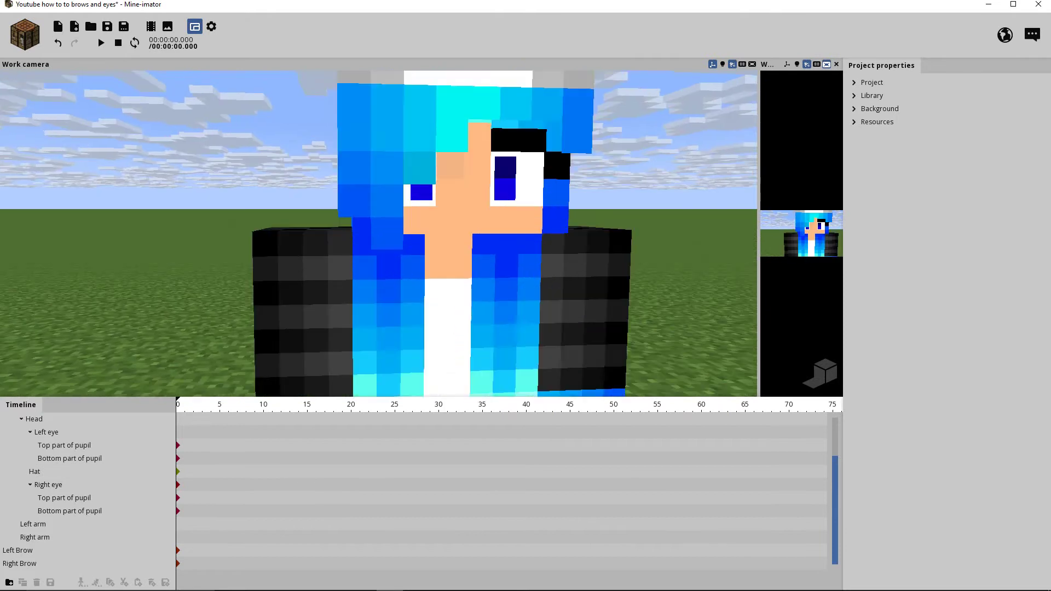
Examine how the hair covers the eyes and brows from several close angles, with the Right eye folder selected.
{"action": "left_click_drag", "start_coordinate": [453, 300], "coordinate": [378, 353]}
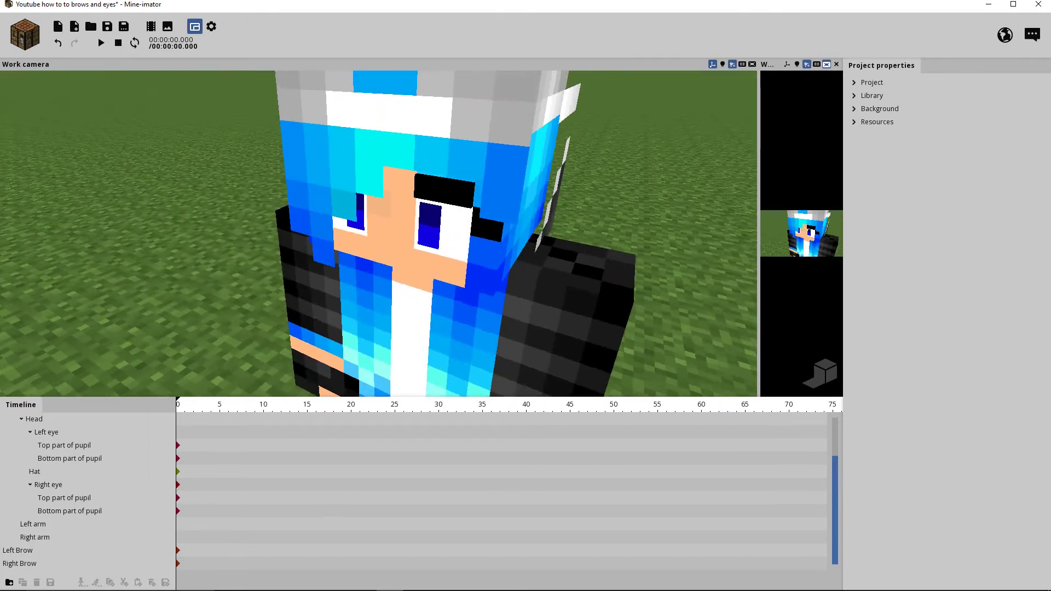
{"action": "right_click_drag", "start_coordinate": [452, 299], "coordinate": [424, 235]}
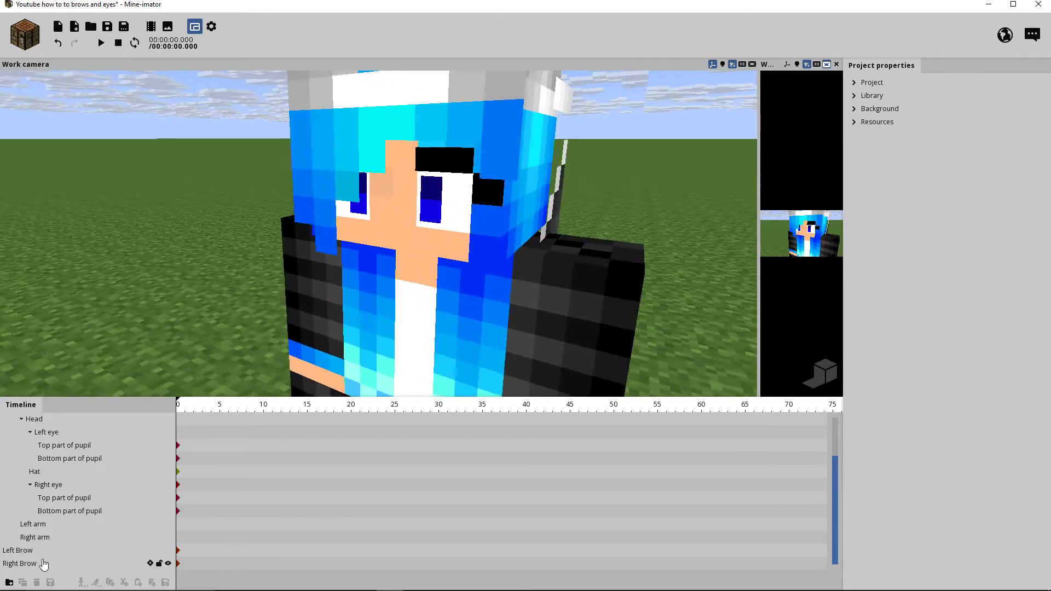
{"action": "left_click", "coordinate": [49, 485]}
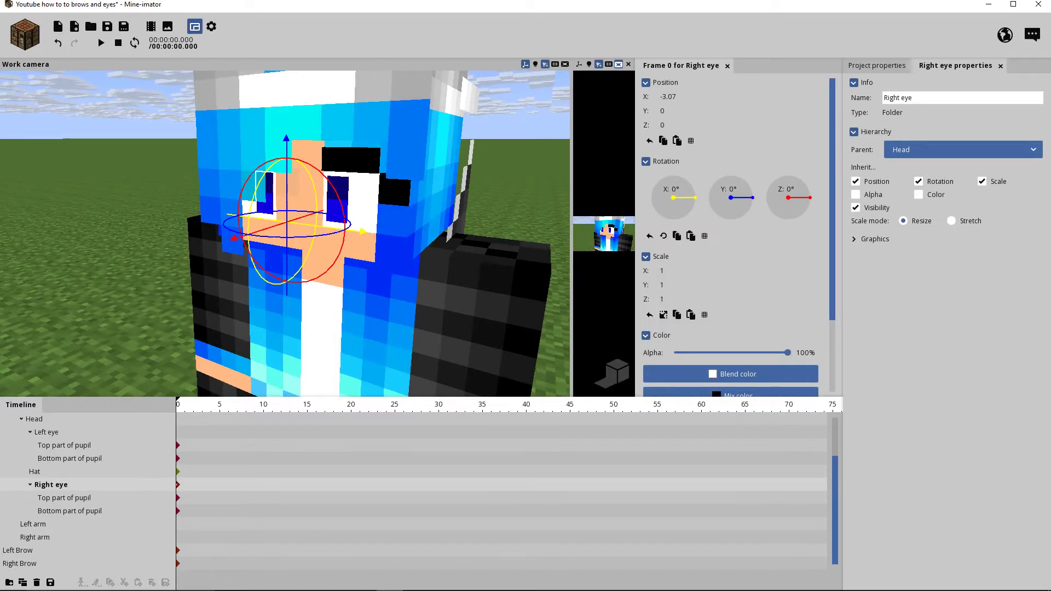
{"action": "mouse_move", "coordinate": [416, 274]}
{"action": "left_mouse_down"}
{"action": "mouse_move", "coordinate": [448, 257]}
{"action": "mouse_move", "coordinate": [402, 285]}
{"action": "left_mouse_up"}
{"action": "scroll", "coordinate": [285, 234], "scroll_direction": "up", "scroll_amount": 5}
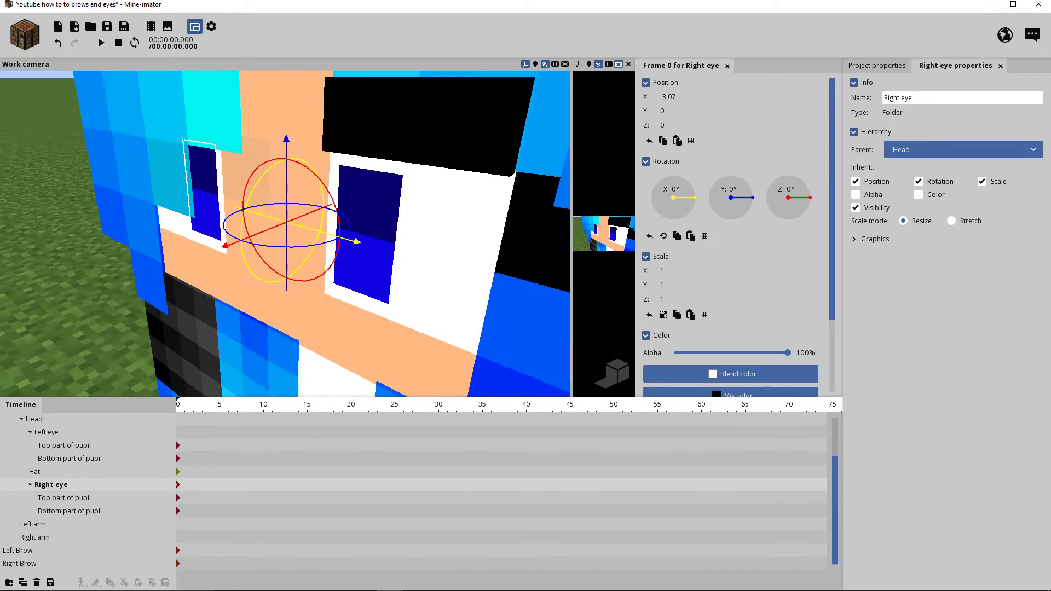
{"action": "scroll", "coordinate": [363, 329], "scroll_direction": "down", "scroll_amount": 5}
{"action": "mouse_move", "coordinate": [363, 329]}
{"action": "left_mouse_down"}
{"action": "mouse_move", "coordinate": [405, 312]}
{"action": "mouse_move", "coordinate": [383, 329]}
{"action": "left_mouse_up"}
{"action": "scroll", "coordinate": [363, 330], "scroll_direction": "up", "scroll_amount": 2}
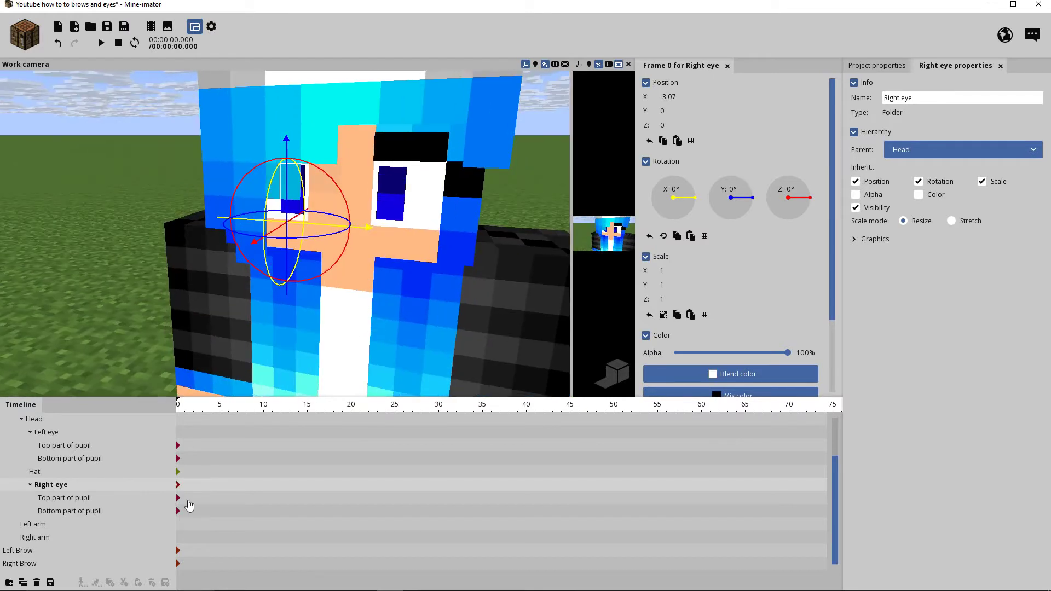
Shift the Left eye folder to about X 0.05, Y -0.03 to adjust the pupil within the eye, then deselect it.
{"action": "left_click", "coordinate": [52, 433]}
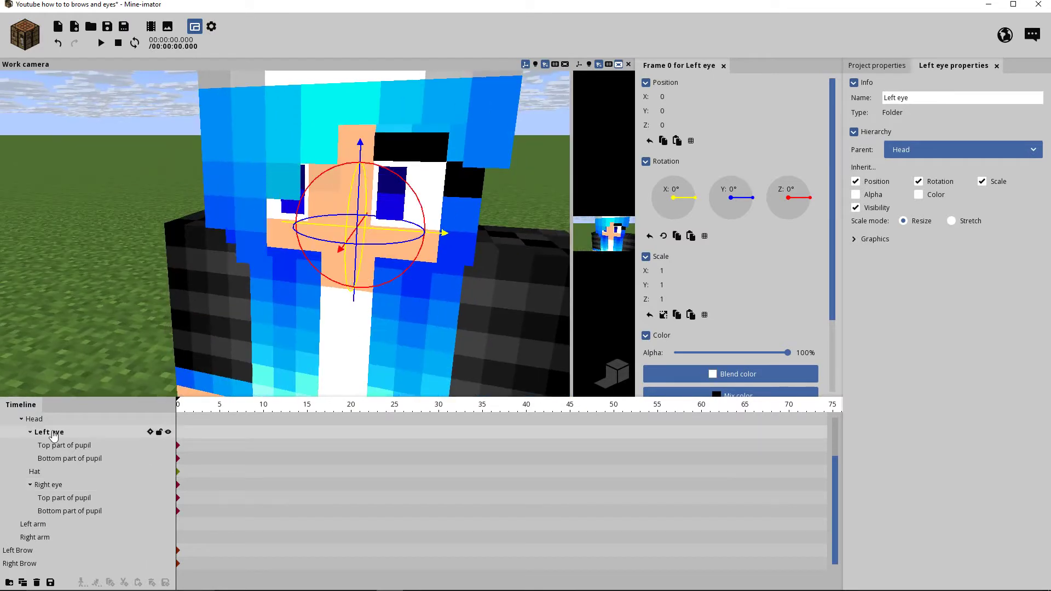
{"action": "left_click_drag", "start_coordinate": [394, 230], "coordinate": [427, 235]}
{"action": "left_click_drag", "start_coordinate": [419, 237], "coordinate": [370, 198]}
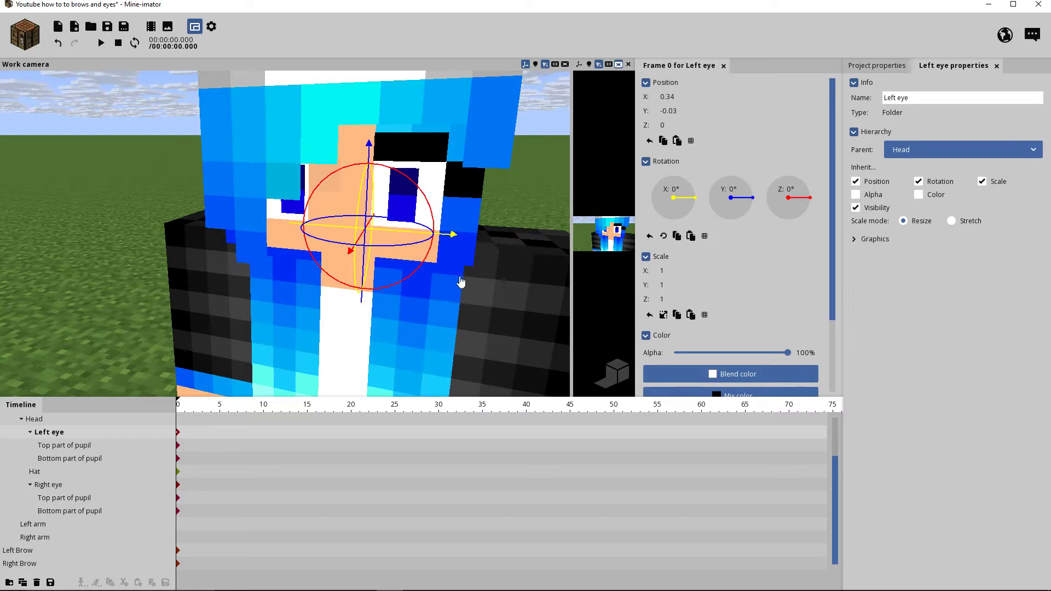
{"action": "left_click_drag", "start_coordinate": [459, 303], "coordinate": [404, 234]}
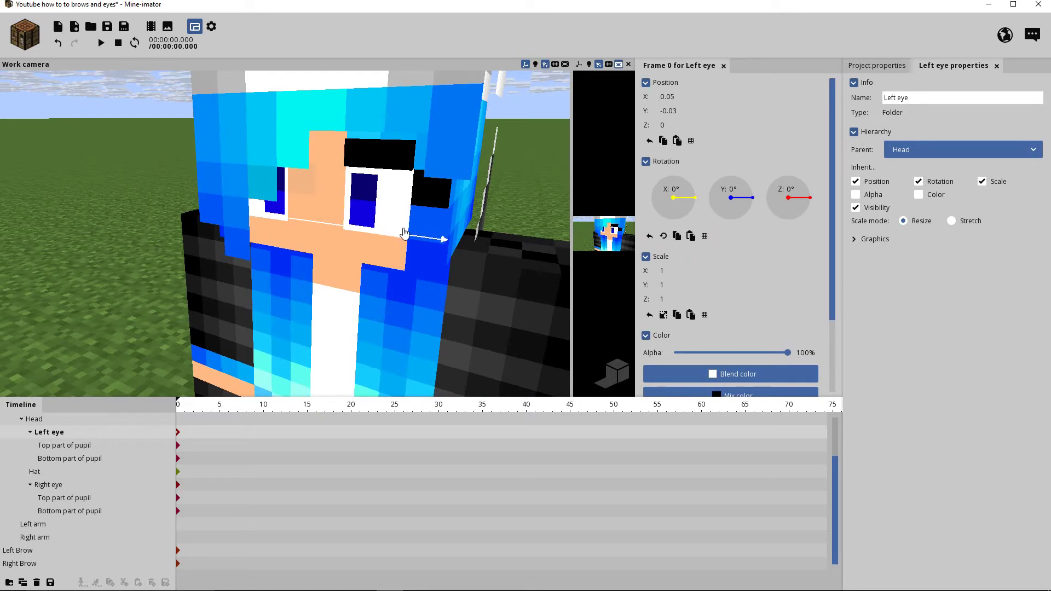
{"action": "left_click_drag", "start_coordinate": [403, 234], "coordinate": [403, 233]}
{"action": "left_click", "coordinate": [151, 221]}
Examine the finished character's eyes, brows and hair from the front, at different distances and angles.
{"action": "left_click_drag", "start_coordinate": [151, 221], "coordinate": [186, 234]}
{"action": "scroll", "coordinate": [151, 221], "scroll_direction": "down", "scroll_amount": 4}
{"action": "scroll", "coordinate": [378, 233], "scroll_direction": "down", "scroll_amount": 4}
{"action": "scroll", "coordinate": [378, 233], "scroll_direction": "up", "scroll_amount": 6}
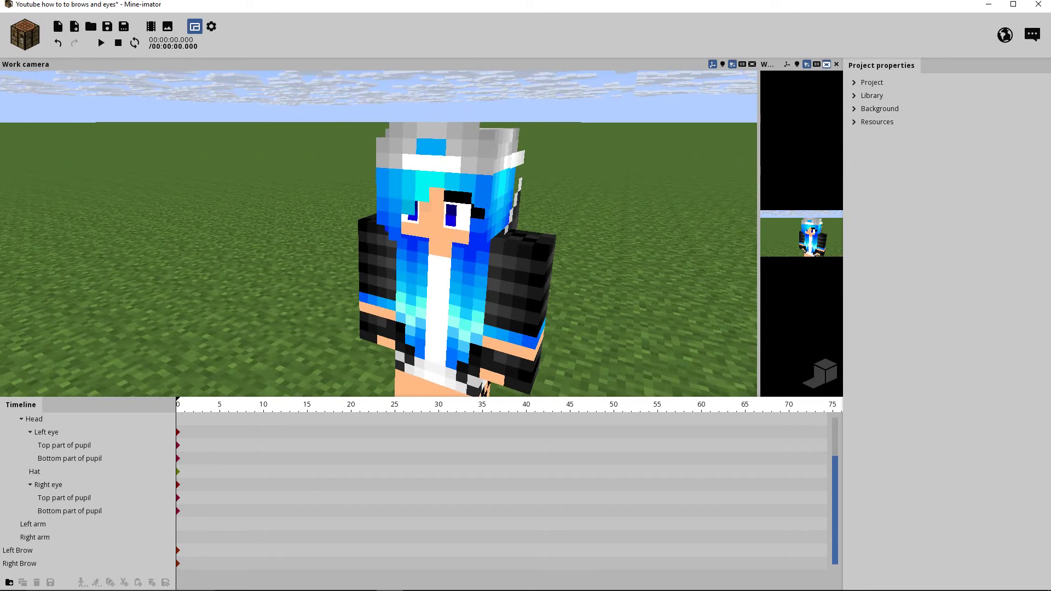
{"action": "right_click_drag", "start_coordinate": [150, 221], "coordinate": [150, 222]}
{"action": "key", "text": "w"}
{"action": "left_click_drag", "start_coordinate": [379, 233], "coordinate": [433, 234]}
{"action": "scroll", "coordinate": [378, 233], "scroll_direction": "down", "scroll_amount": 4}
{"action": "scroll", "coordinate": [378, 234], "scroll_direction": "down", "scroll_amount": 2}
{"action": "scroll", "coordinate": [378, 233], "scroll_direction": "up", "scroll_amount": 4}
{"action": "scroll", "coordinate": [378, 234], "scroll_direction": "down", "scroll_amount": 2}
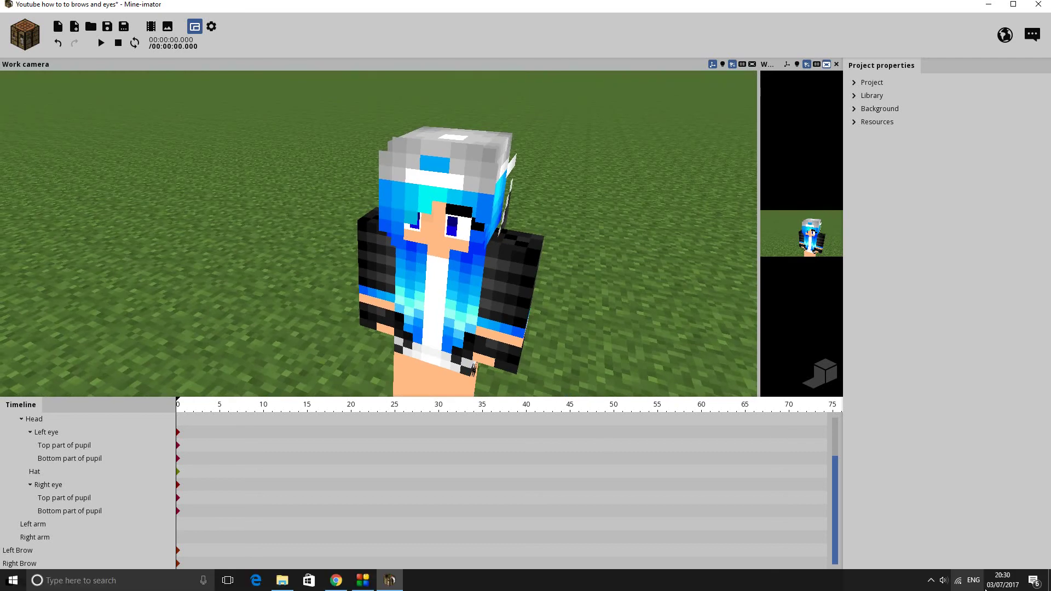
{"action": "left_click", "coordinate": [936, 581]}
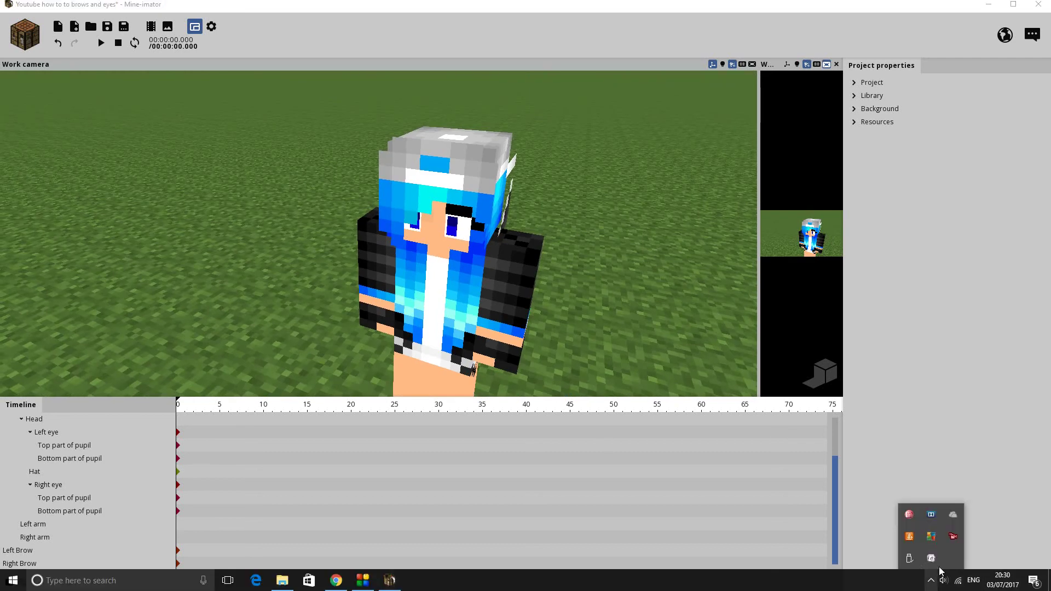
{"action": "right_click", "coordinate": [955, 537]}
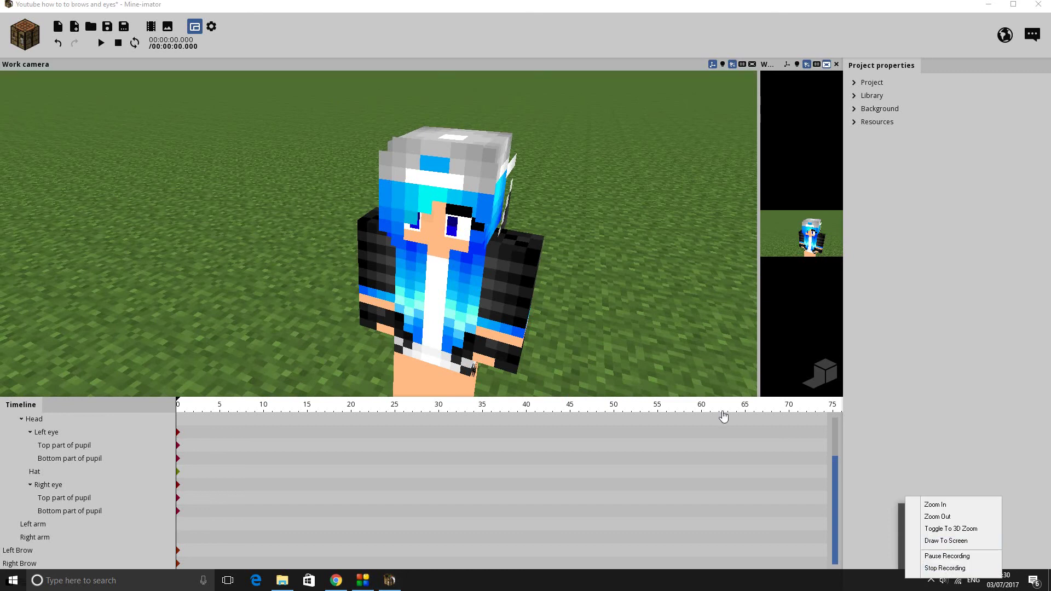